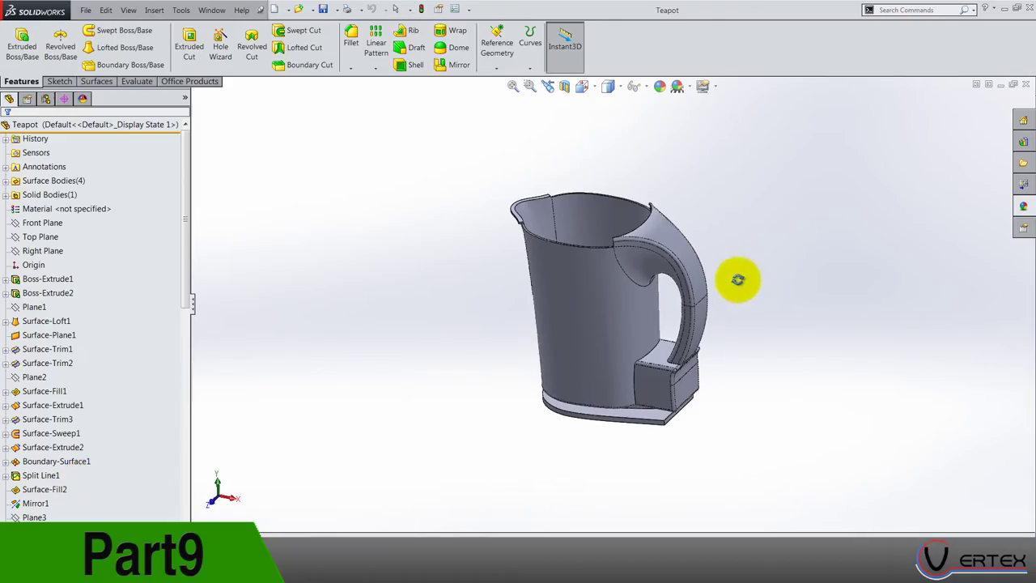
Open Sketch27 under Surface-Extrude3 for editing and orient it to the front view.
{"action": "scroll", "coordinate": [684, 383], "scroll_direction": "down", "scroll_amount": 5}
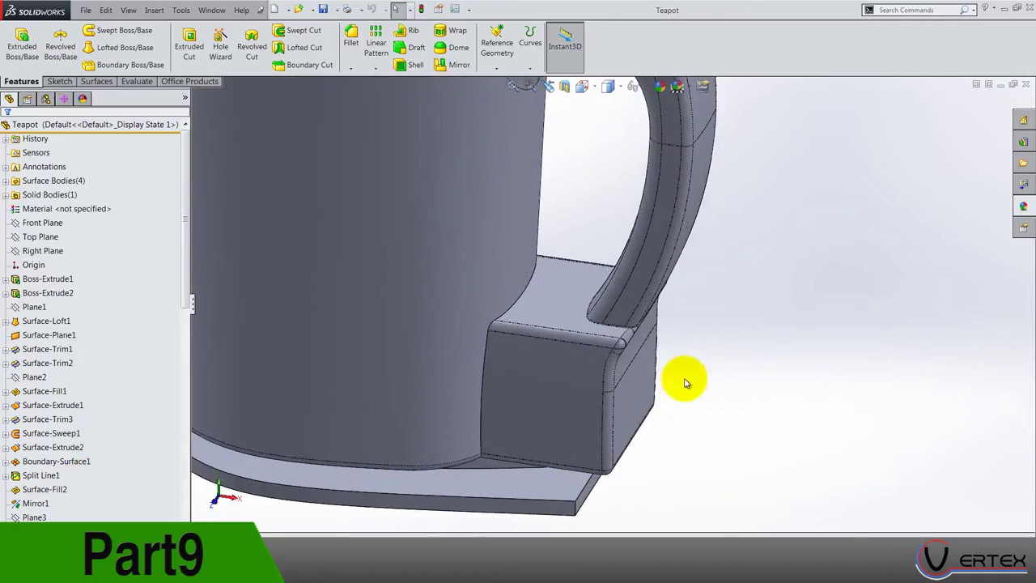
{"action": "left_click", "coordinate": [651, 388]}
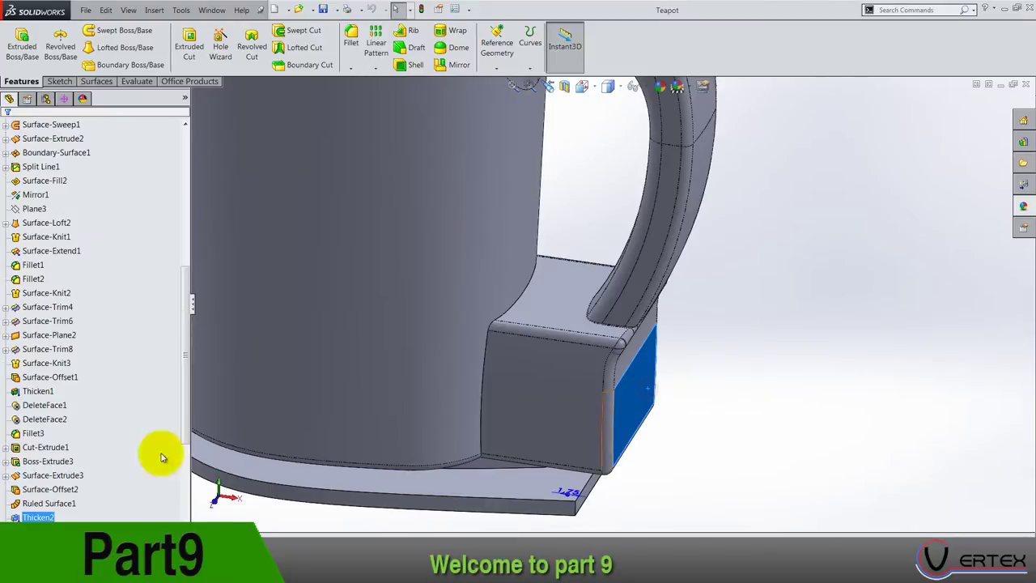
{"action": "left_click", "coordinate": [35, 482]}
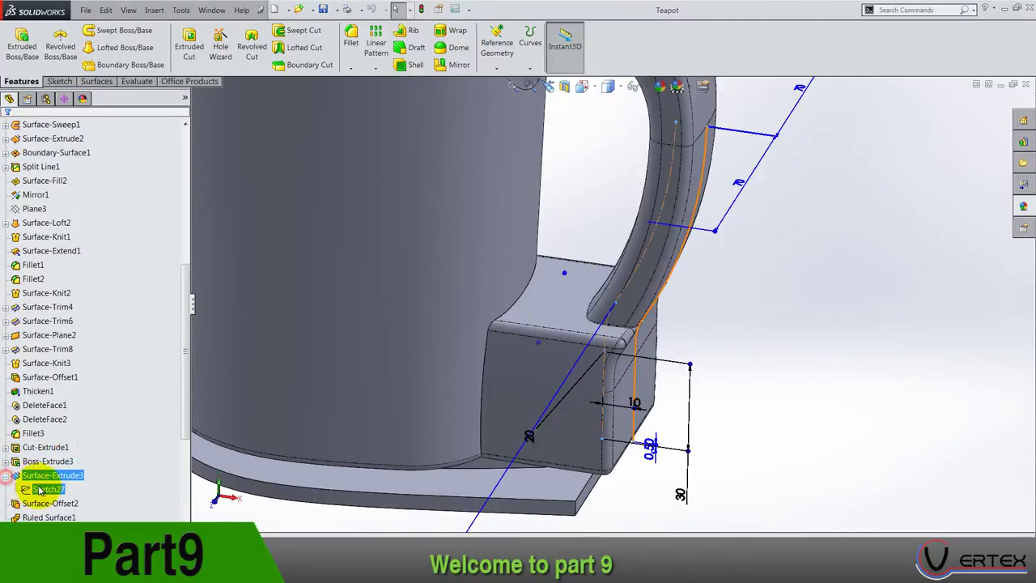
{"action": "right_click", "coordinate": [39, 491]}
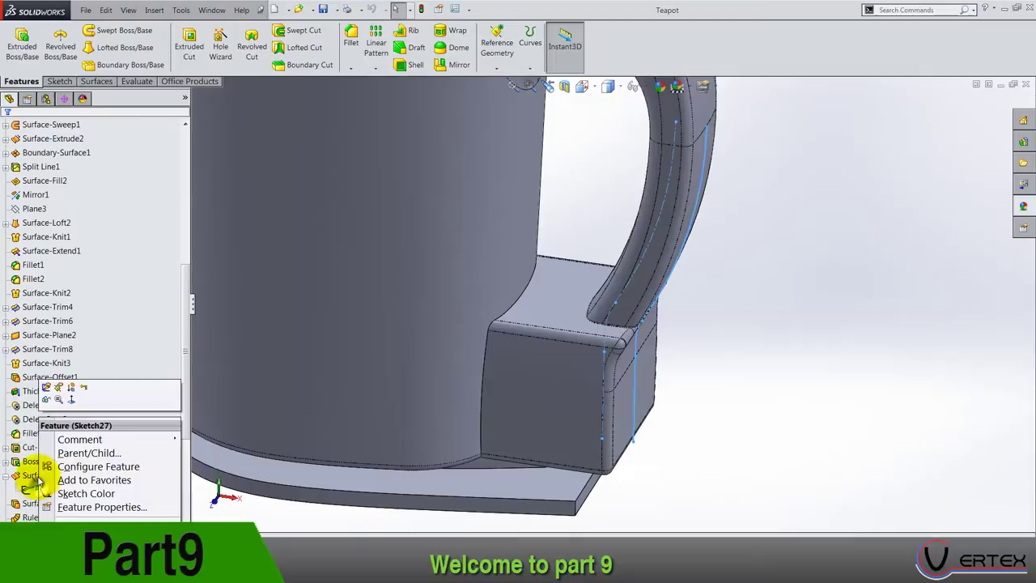
{"action": "left_click", "coordinate": [51, 389]}
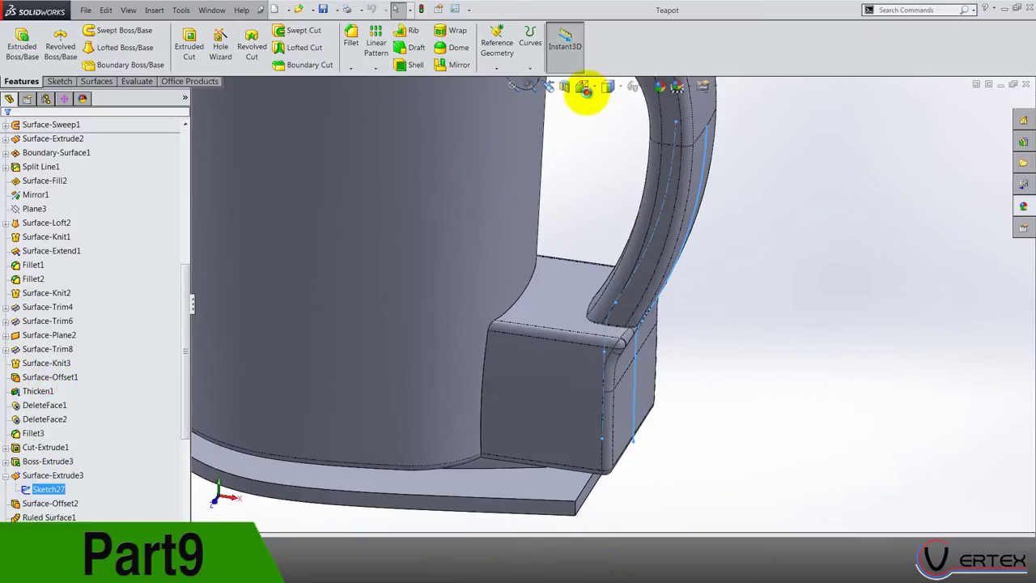
{"action": "left_click", "coordinate": [587, 91]}
{"action": "left_click", "coordinate": [605, 142]}
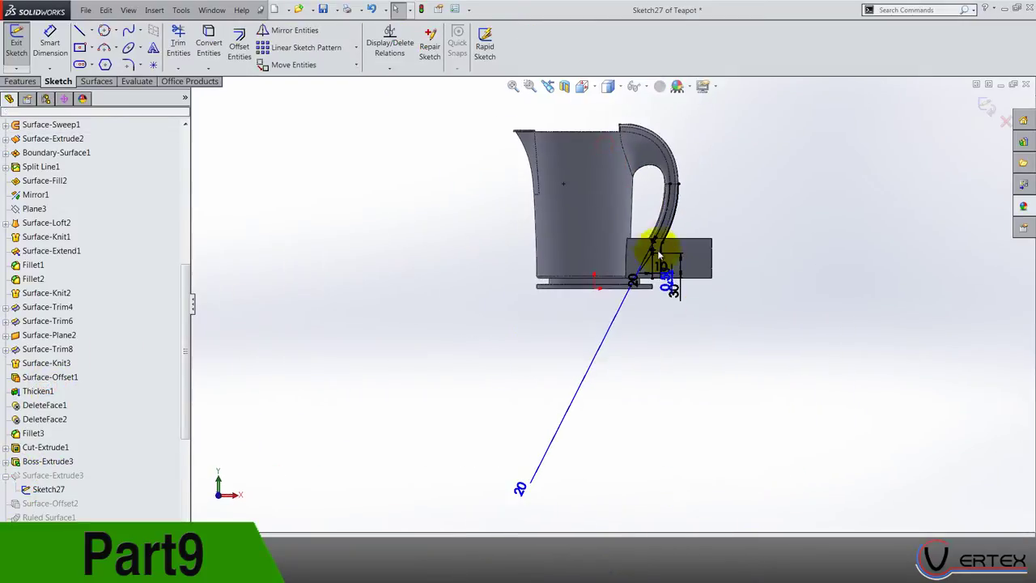
Set the sketch's 10 mm horizontal dimension at the handle base to 12.50 mm and exit the sketch to rebuild.
{"action": "scroll", "coordinate": [660, 255], "scroll_direction": "down", "scroll_amount": 5}
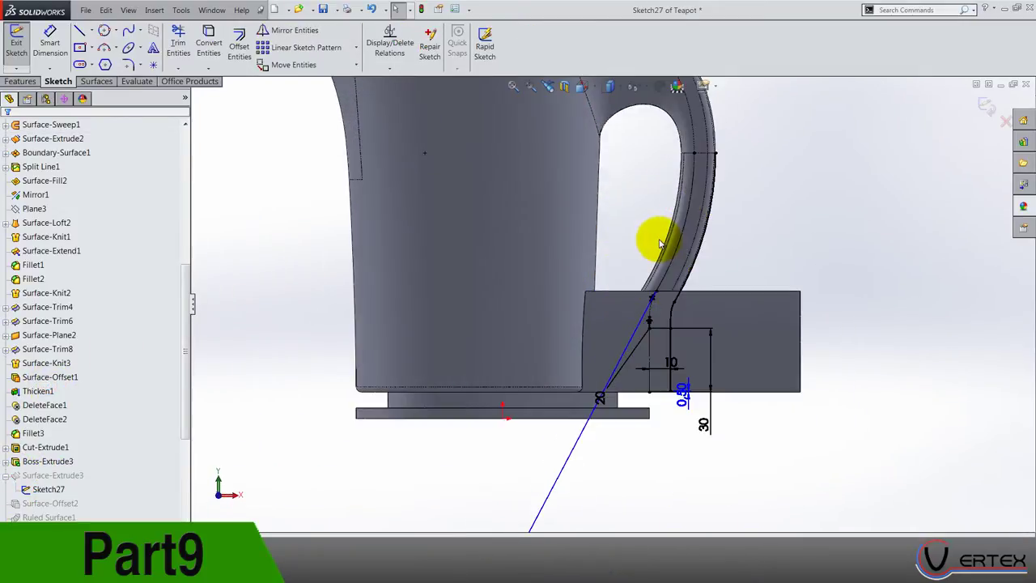
{"action": "left_click", "coordinate": [671, 362]}
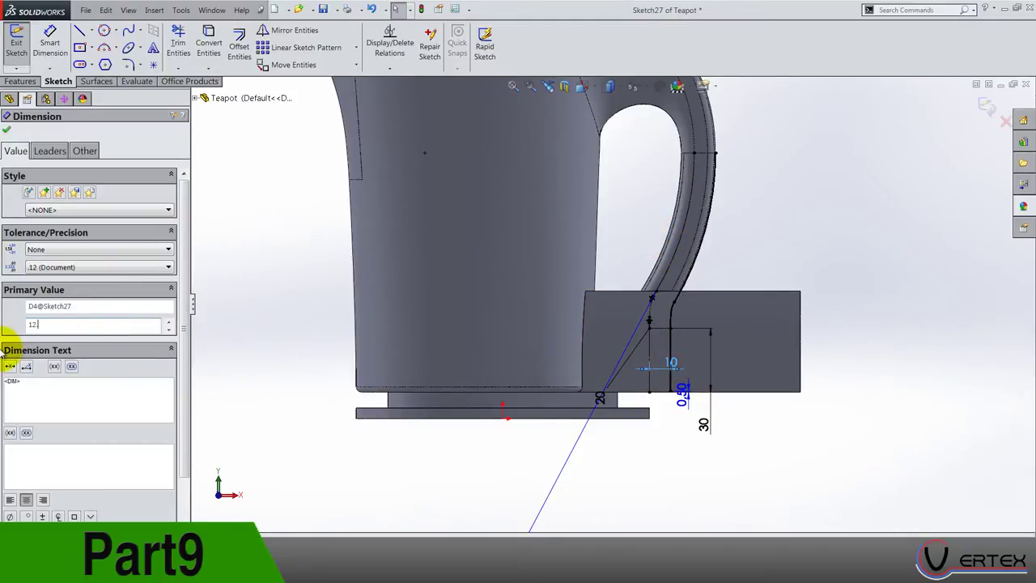
{"action": "key", "text": "Return"}
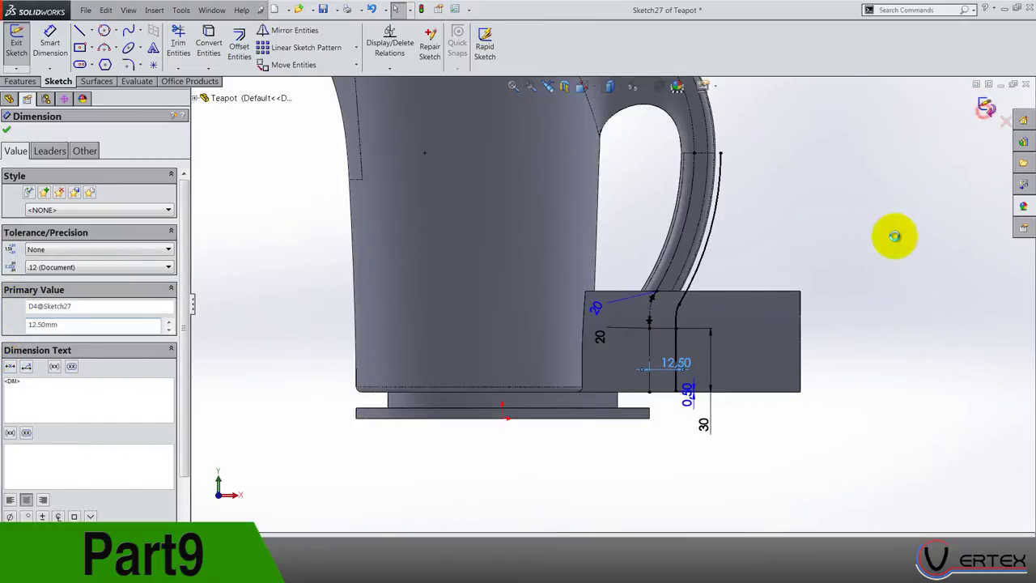
{"action": "left_click", "coordinate": [895, 236]}
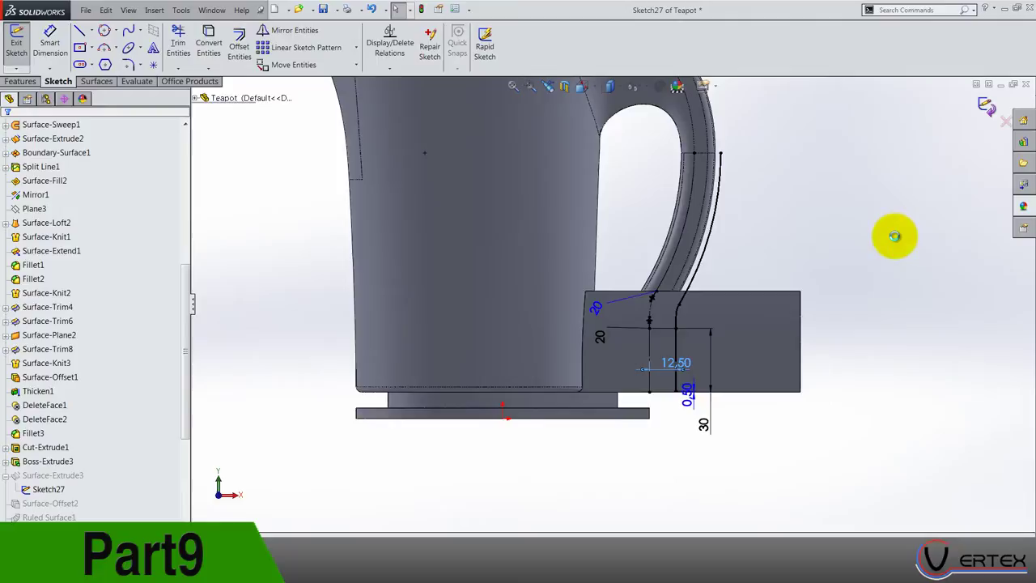
{"action": "key", "text": "ctrl+b"}
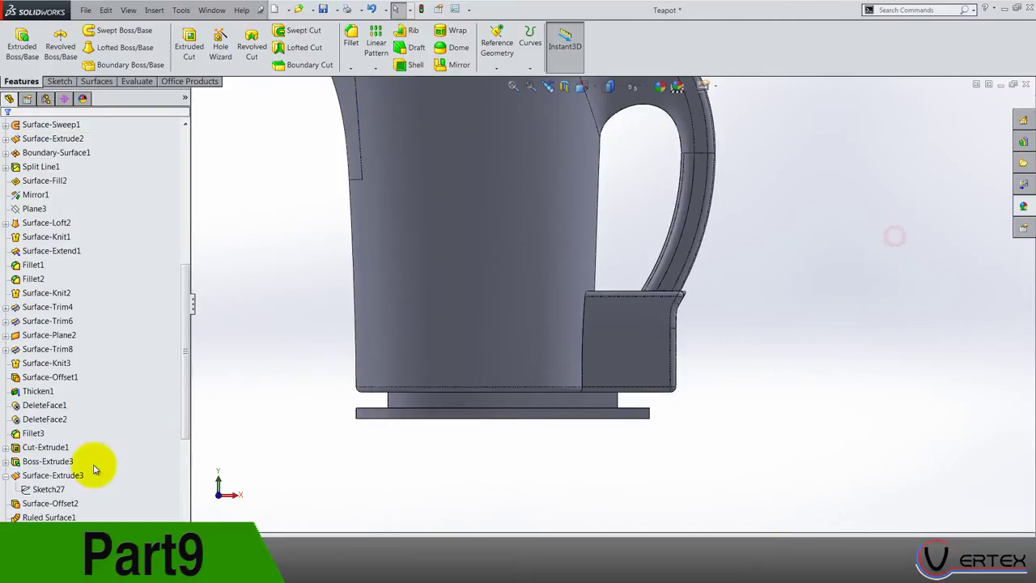
{"action": "scroll", "coordinate": [73, 476], "scroll_direction": "down", "scroll_amount": 5}
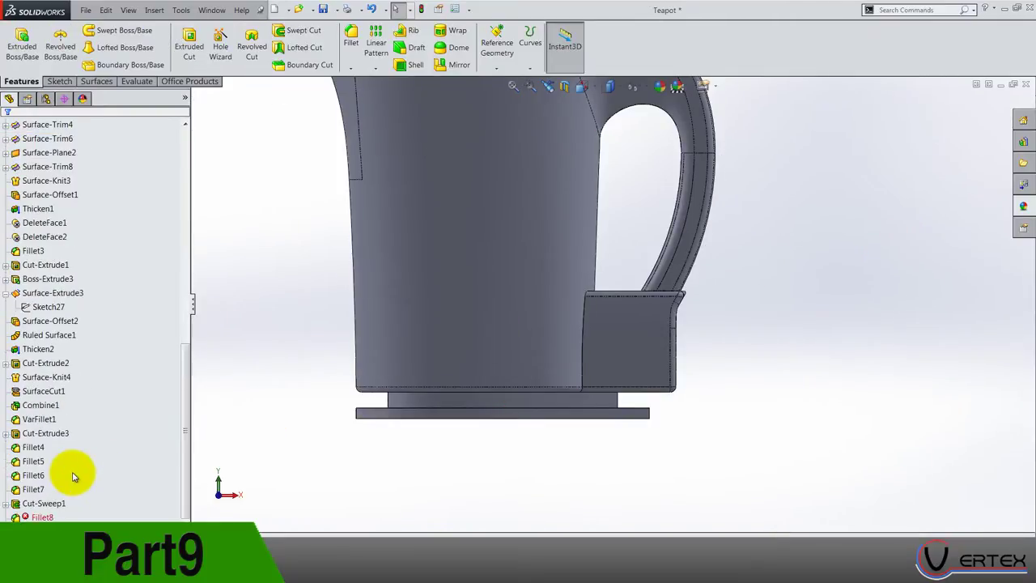
{"action": "left_click", "coordinate": [7, 297]}
{"action": "mouse_move", "coordinate": [624, 398]}
{"action": "middle_mouse_down"}
{"action": "mouse_move", "coordinate": [551, 470]}
{"action": "mouse_move", "coordinate": [592, 333]}
{"action": "middle_mouse_up"}
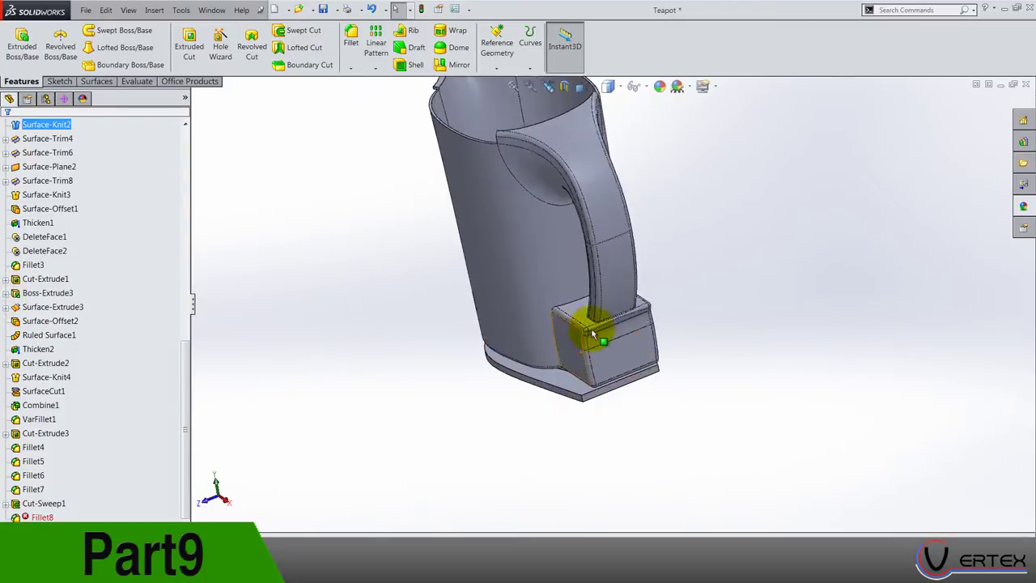
{"action": "scroll", "coordinate": [593, 334], "scroll_direction": "down", "scroll_amount": 8}
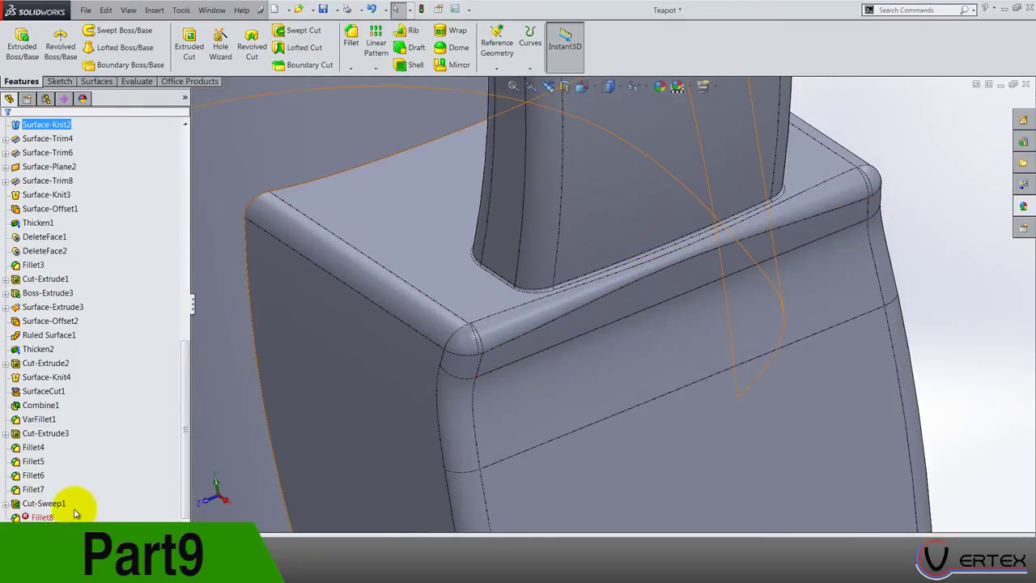
{"action": "right_click", "coordinate": [72, 515]}
{"action": "left_click", "coordinate": [53, 307]}
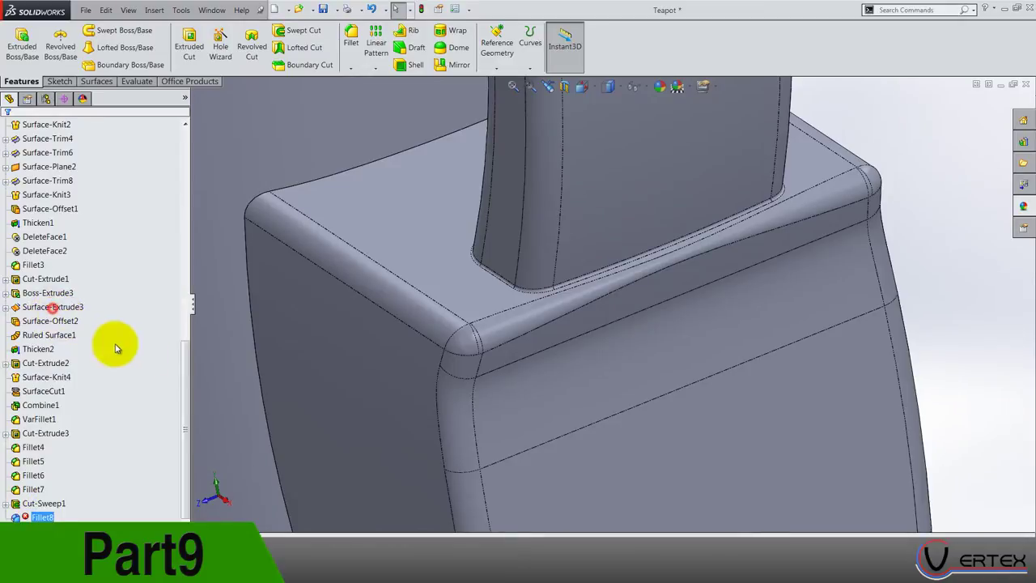
{"action": "left_click", "coordinate": [58, 158]}
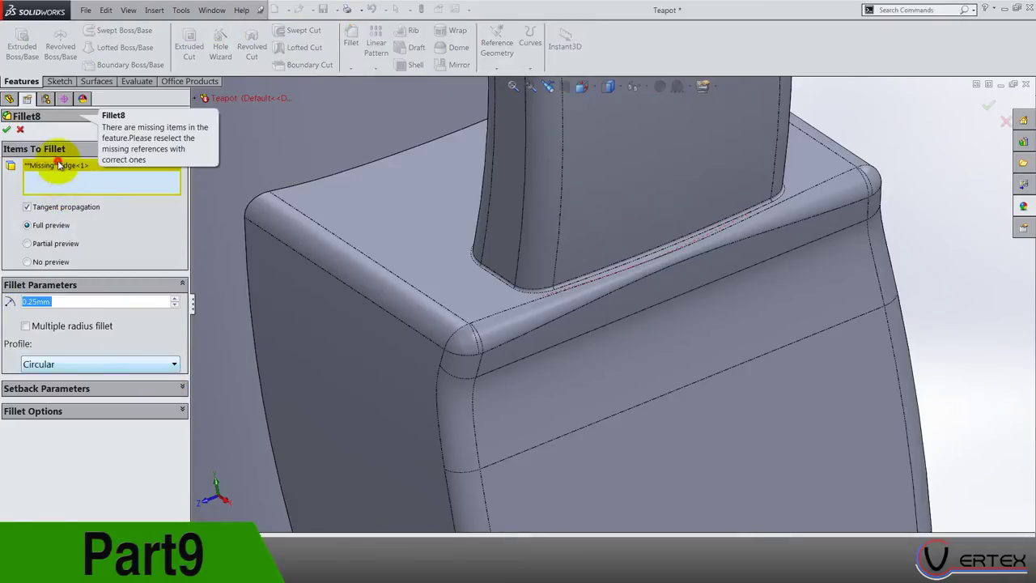
{"action": "right_click", "coordinate": [71, 172]}
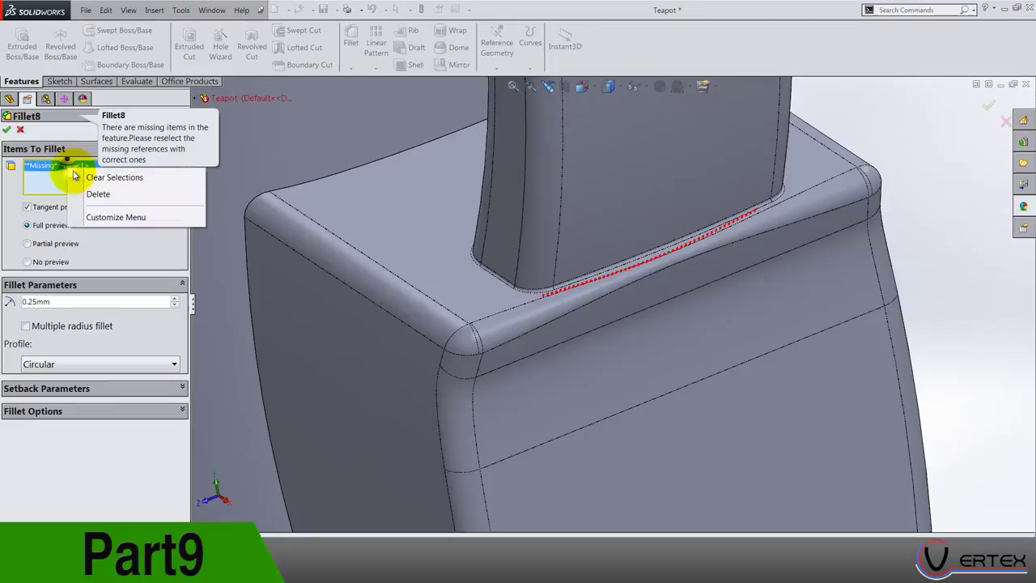
{"action": "left_click", "coordinate": [81, 176]}
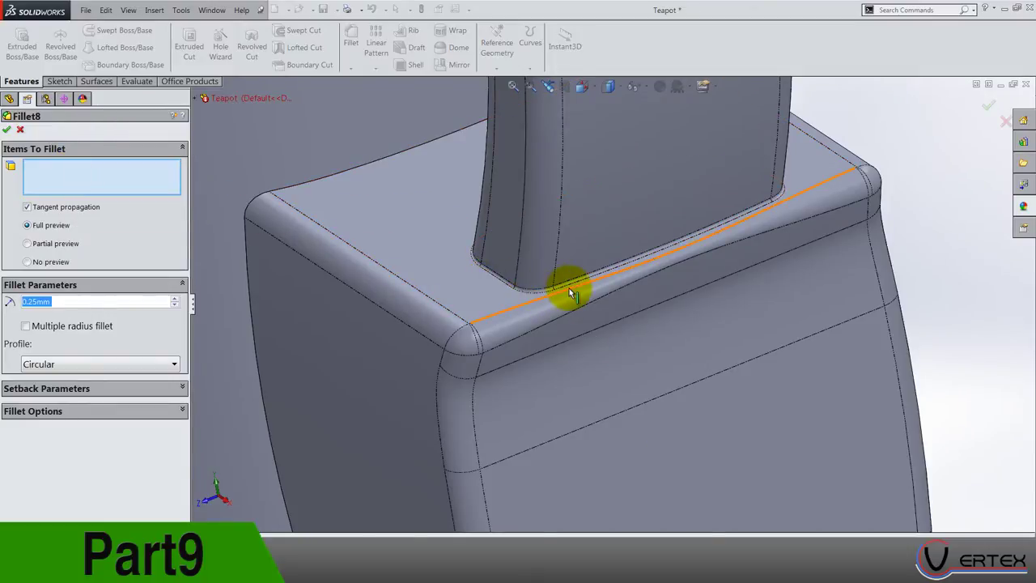
{"action": "middle_click_drag", "start_coordinate": [562, 286], "coordinate": [611, 504]}
{"action": "scroll", "coordinate": [625, 421], "scroll_direction": "down", "scroll_amount": 5}
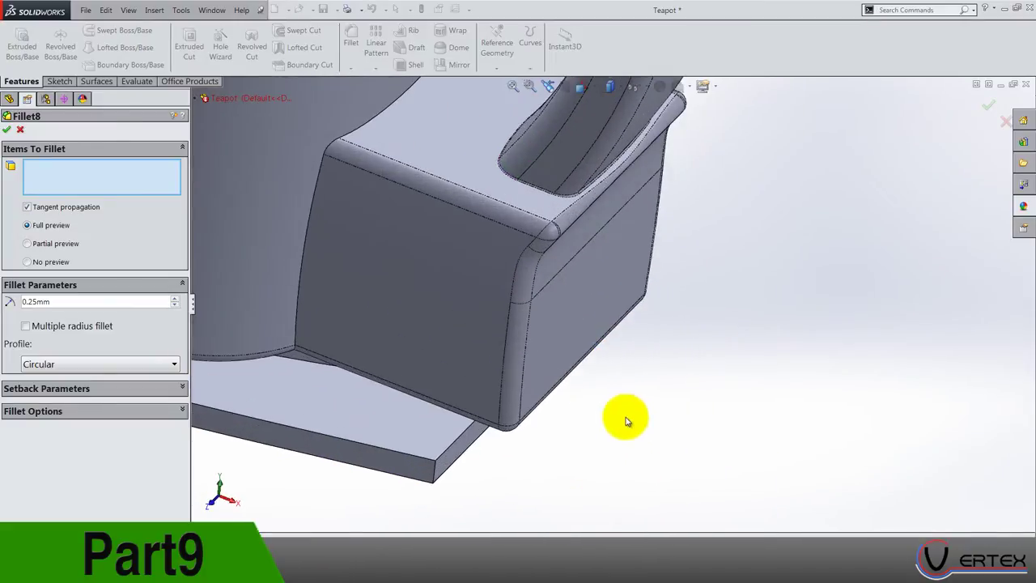
{"action": "left_click", "coordinate": [20, 129]}
Apply a section view through the Front Plane to expose the inside of the handle base.
{"action": "scroll", "coordinate": [81, 226], "scroll_direction": "up", "scroll_amount": 10}
{"action": "left_click", "coordinate": [42, 222]}
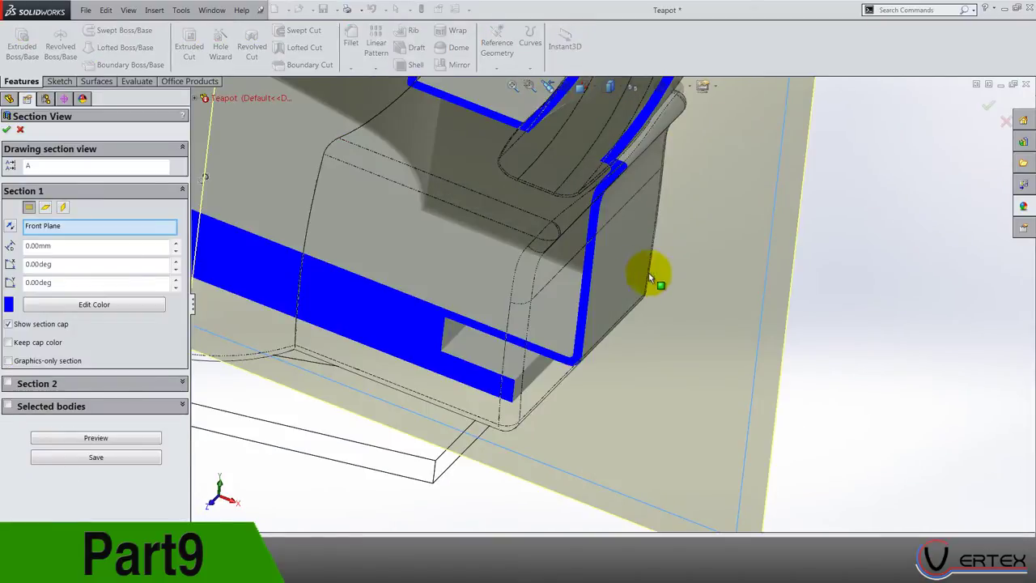
{"action": "middle_click_drag", "start_coordinate": [629, 200], "coordinate": [688, 146]}
{"action": "scroll", "coordinate": [648, 227], "scroll_direction": "up", "scroll_amount": 3}
{"action": "scroll", "coordinate": [608, 175], "scroll_direction": "down", "scroll_amount": 3}
{"action": "scroll", "coordinate": [608, 176], "scroll_direction": "down", "scroll_amount": 8}
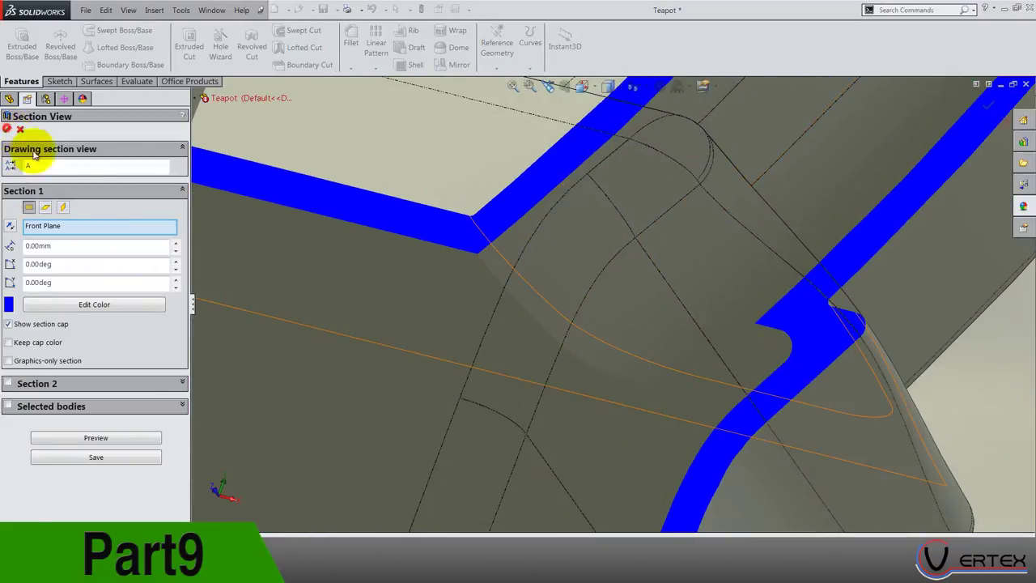
{"action": "left_click", "coordinate": [20, 129]}
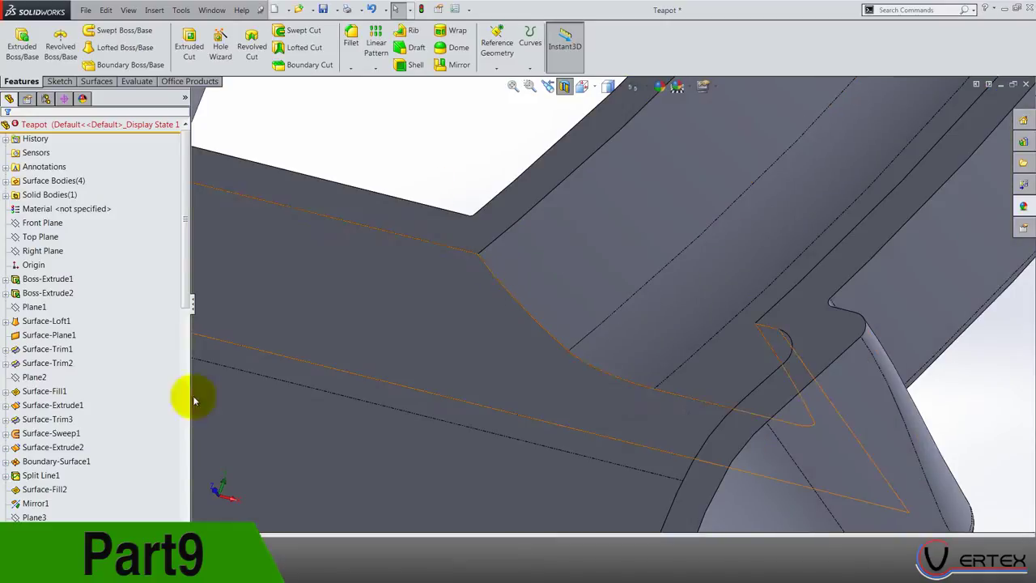
Repair Fillet8 by replacing its missing edge with the inner edge where the hollow handle meets the base block, keeping the 0.25 mm radius.
{"action": "scroll", "coordinate": [81, 451], "scroll_direction": "down", "scroll_amount": 10}
{"action": "right_click", "coordinate": [41, 516]}
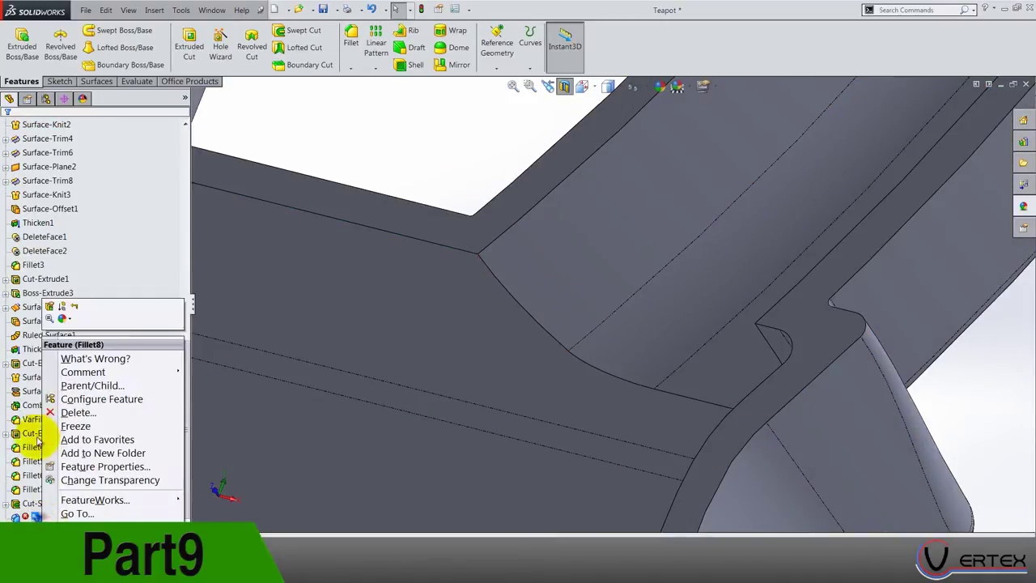
{"action": "left_click", "coordinate": [48, 307]}
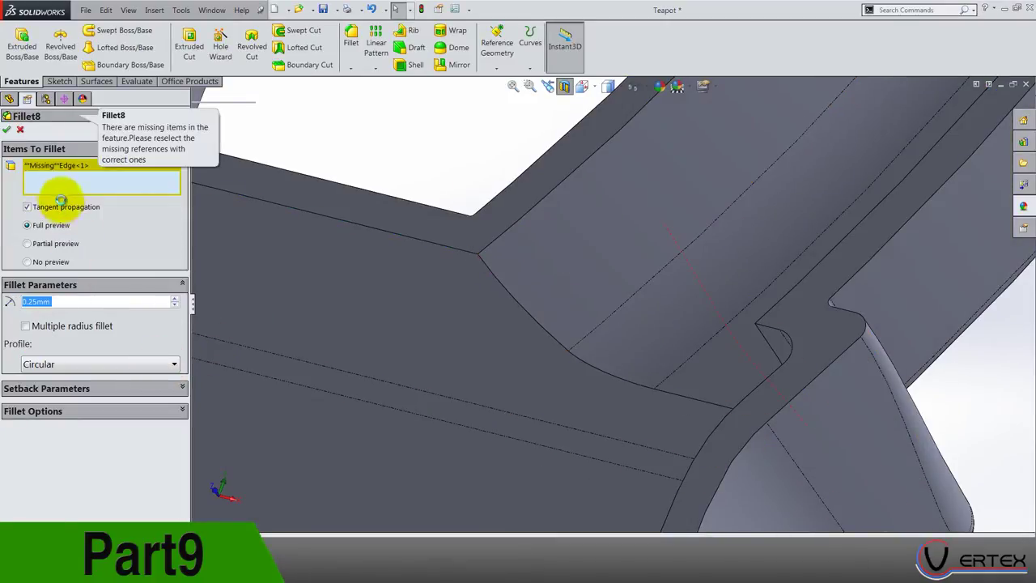
{"action": "right_click", "coordinate": [71, 184]}
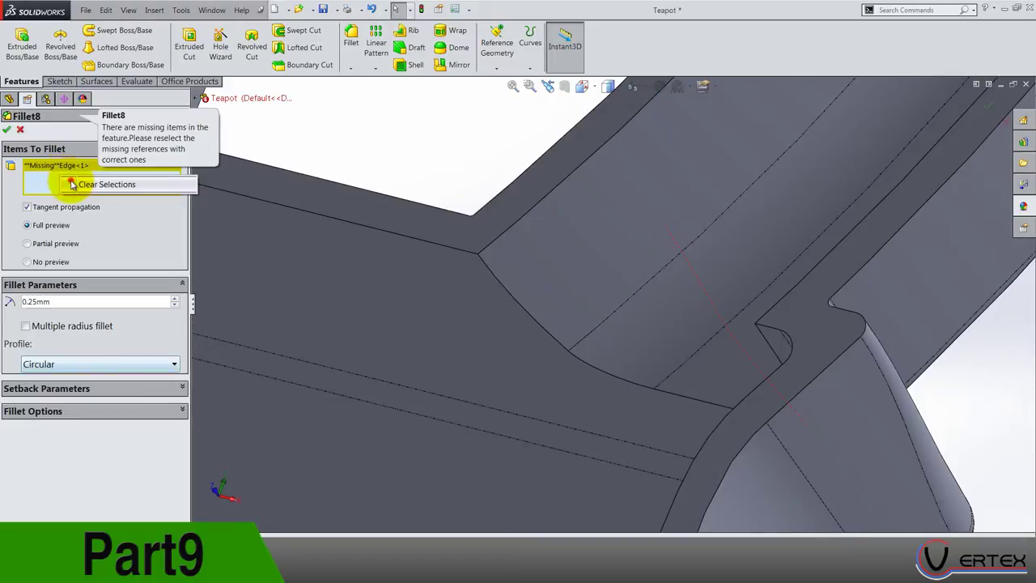
{"action": "left_click", "coordinate": [106, 185]}
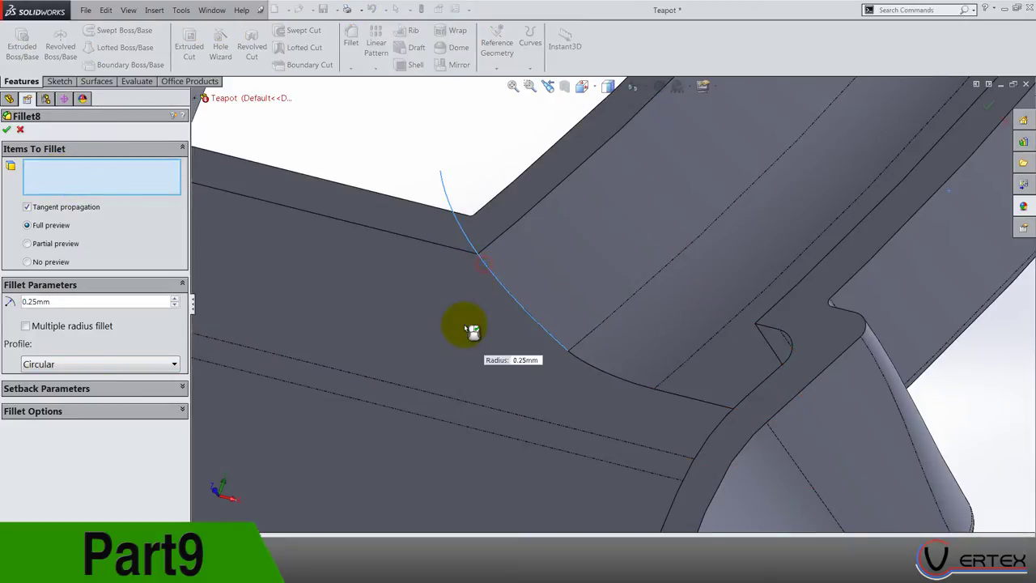
{"action": "scroll", "coordinate": [465, 328], "scroll_direction": "up", "scroll_amount": 6}
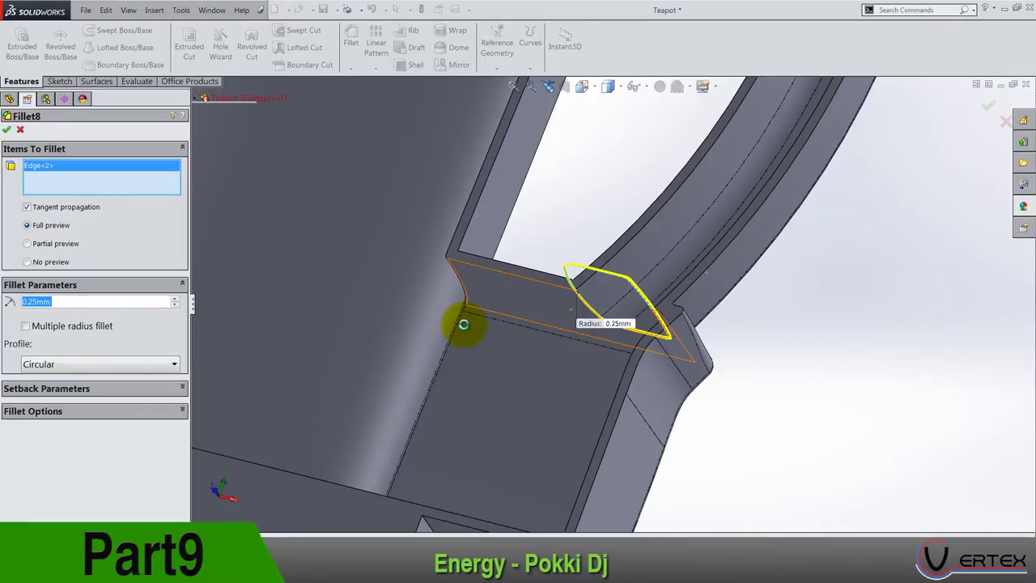
{"action": "right_click", "coordinate": [550, 249]}
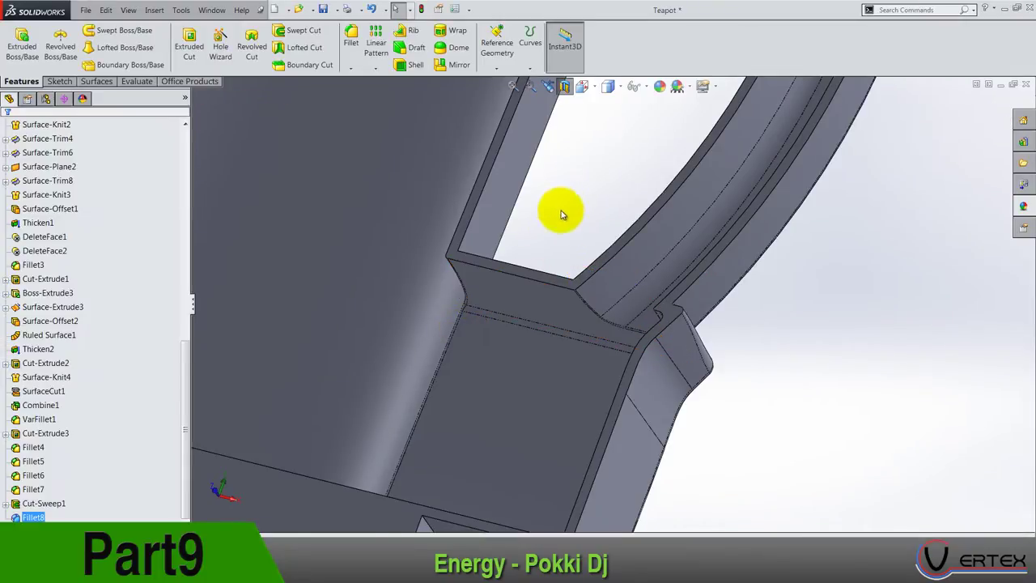
Delete Fillet6, the fillet along the inner edge where the base block joins the kettle body.
{"action": "scroll", "coordinate": [574, 315], "scroll_direction": "up", "scroll_amount": 4}
{"action": "middle_click_drag", "start_coordinate": [574, 314], "coordinate": [601, 294]}
{"action": "scroll", "coordinate": [603, 294], "scroll_direction": "down", "scroll_amount": 6}
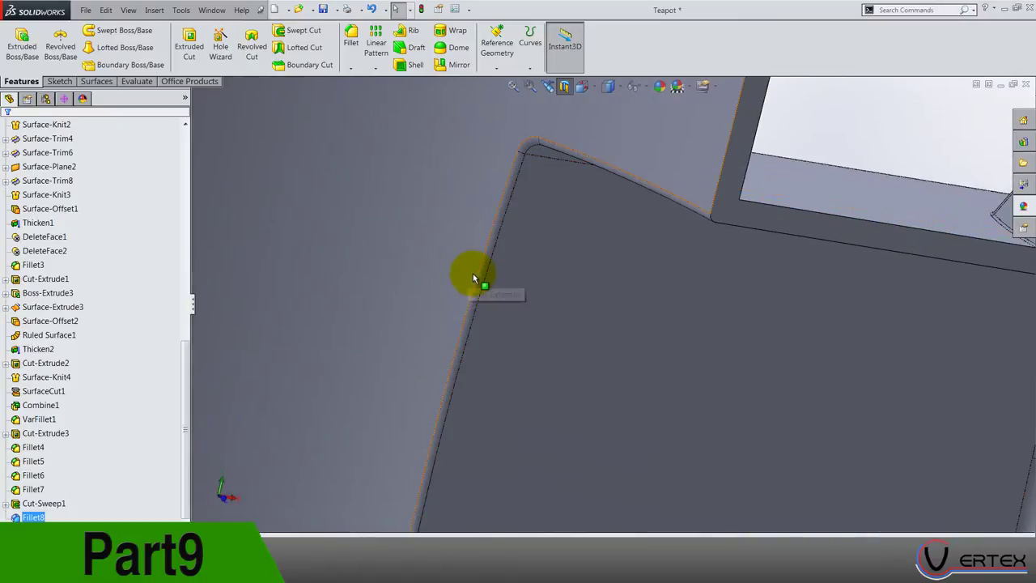
{"action": "left_click", "coordinate": [483, 276]}
{"action": "scroll", "coordinate": [232, 363], "scroll_direction": "up", "scroll_amount": 3}
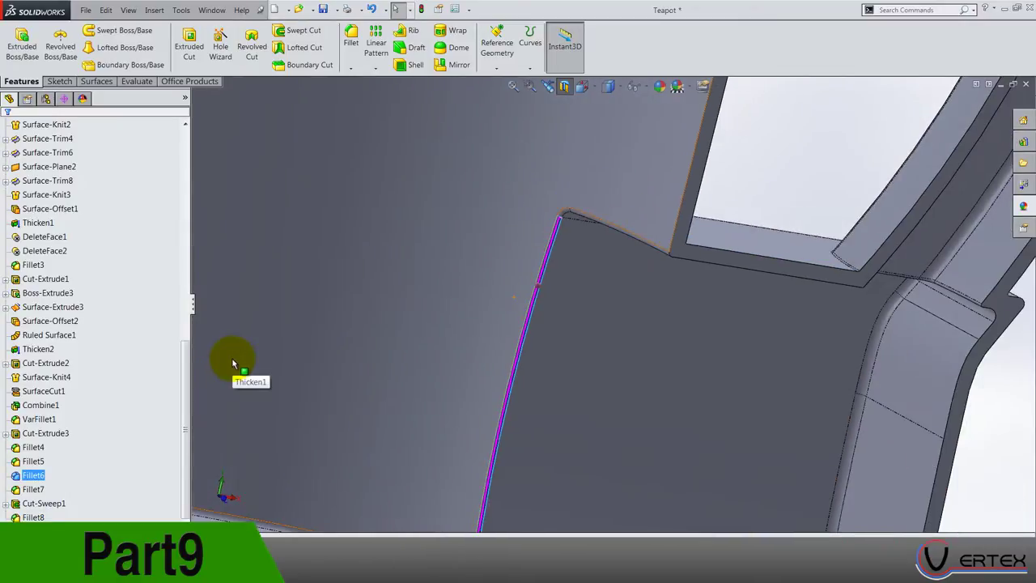
{"action": "key", "text": "Delete"}
{"action": "key", "text": "Escape"}
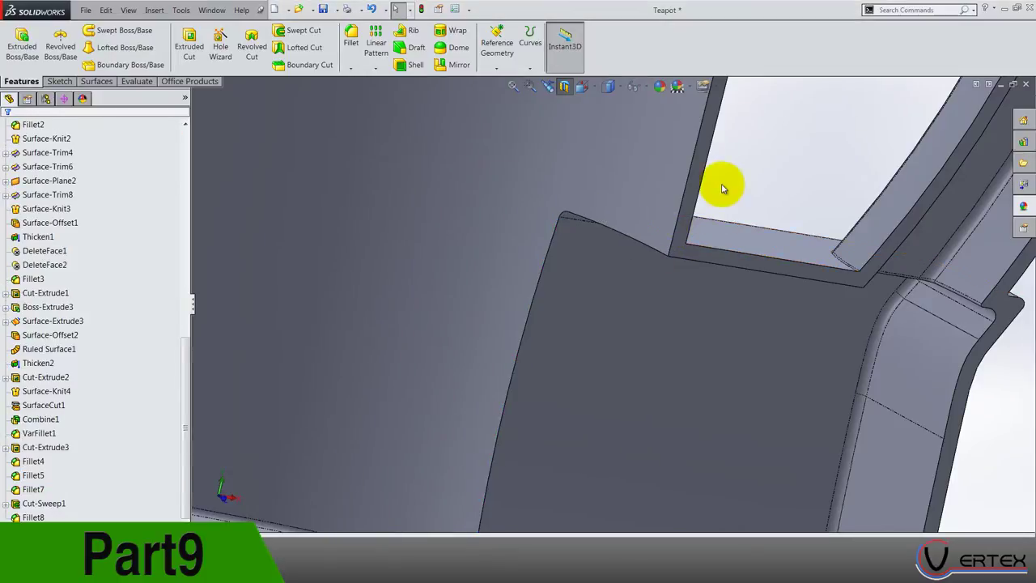
Start a new sketch on the Right Plane and orient the view normal to it.
{"action": "scroll", "coordinate": [807, 179], "scroll_direction": "down", "scroll_amount": 2}
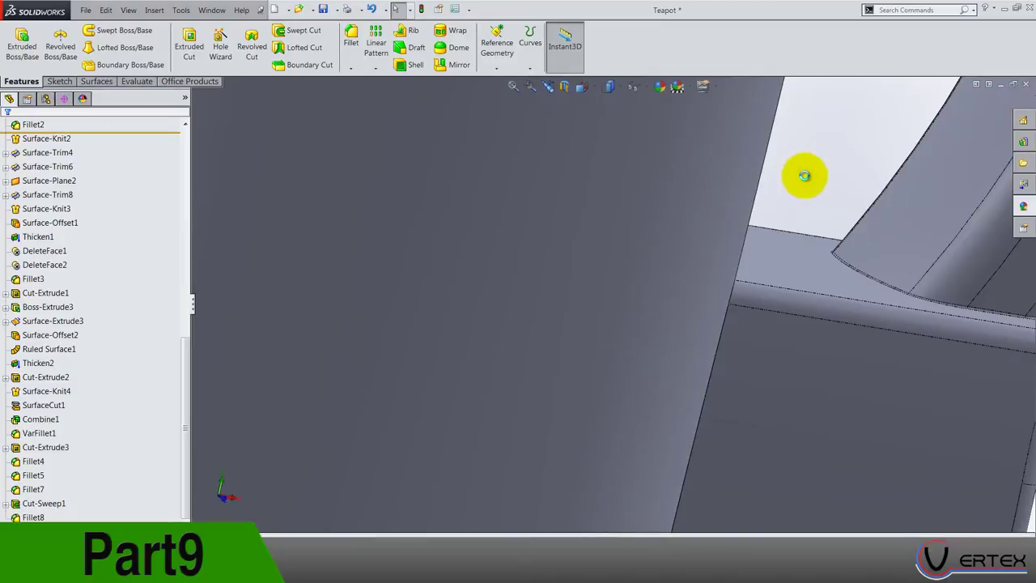
{"action": "scroll", "coordinate": [801, 174], "scroll_direction": "up", "scroll_amount": 5}
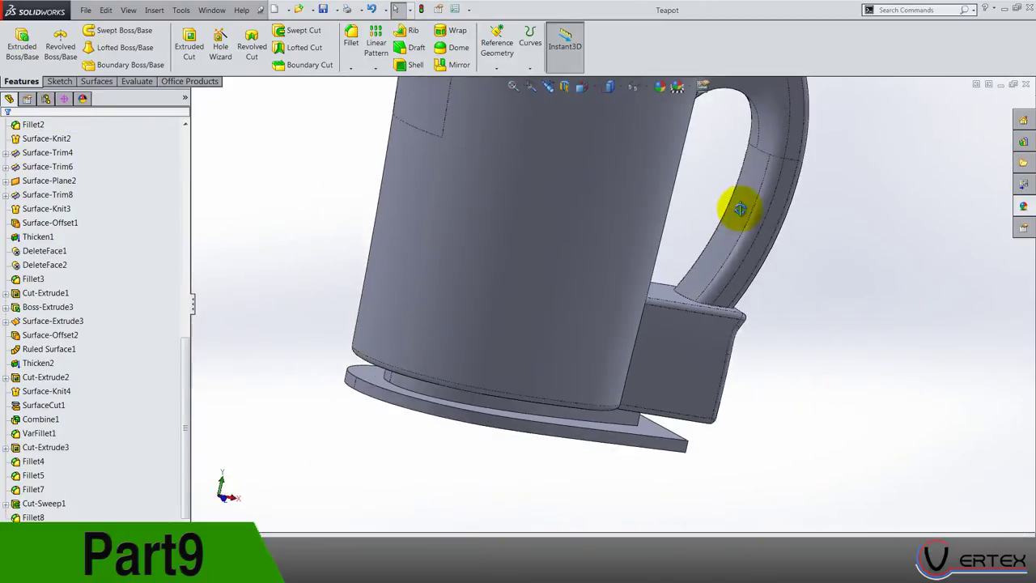
{"action": "middle_click_drag", "start_coordinate": [737, 208], "coordinate": [740, 404]}
{"action": "scroll", "coordinate": [81, 328], "scroll_direction": "up", "scroll_amount": 10}
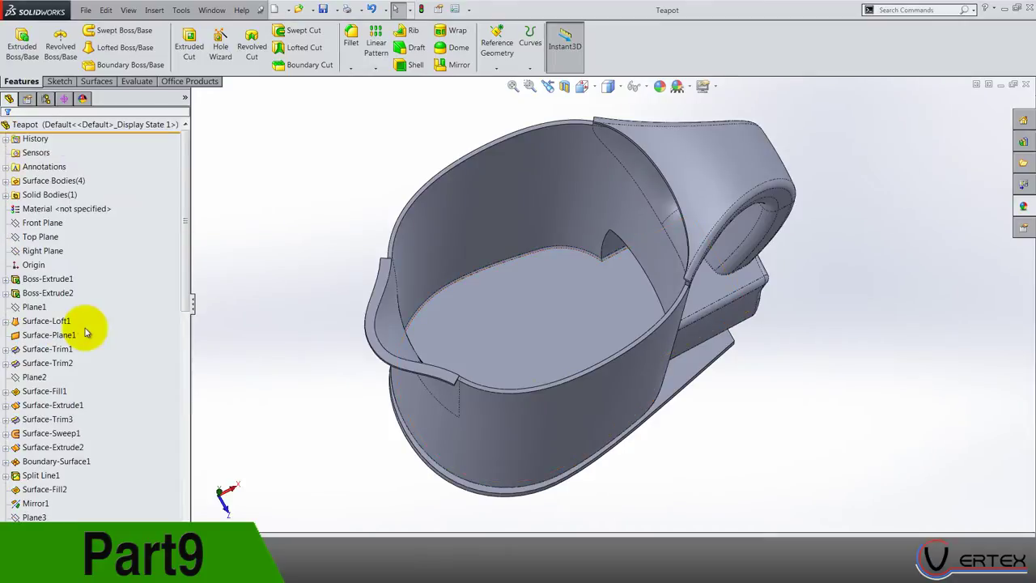
{"action": "right_click", "coordinate": [49, 250]}
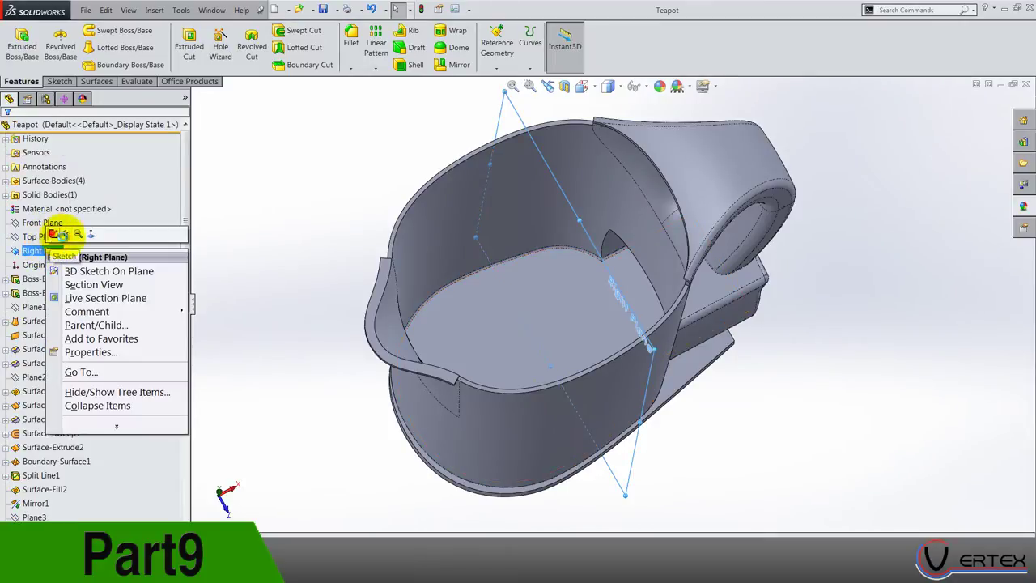
{"action": "left_click", "coordinate": [62, 233]}
{"action": "key", "text": "ctrl+8"}
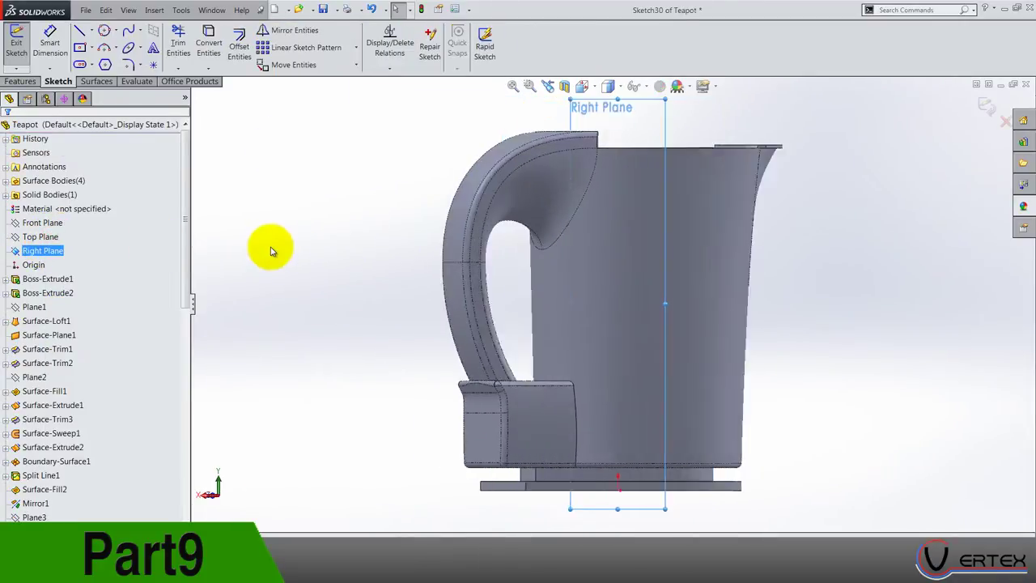
{"action": "left_click", "coordinate": [271, 249]}
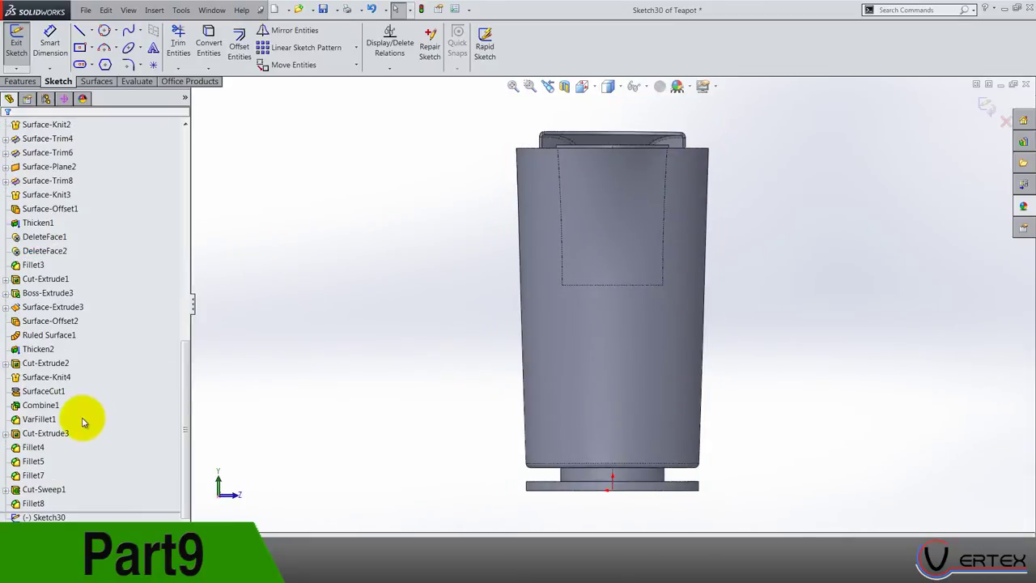
Convert Sketch26 of Boss-Extrude3, the handle base profile, into entities of the new sketch.
{"action": "left_click", "coordinate": [6, 295]}
{"action": "left_click", "coordinate": [47, 307]}
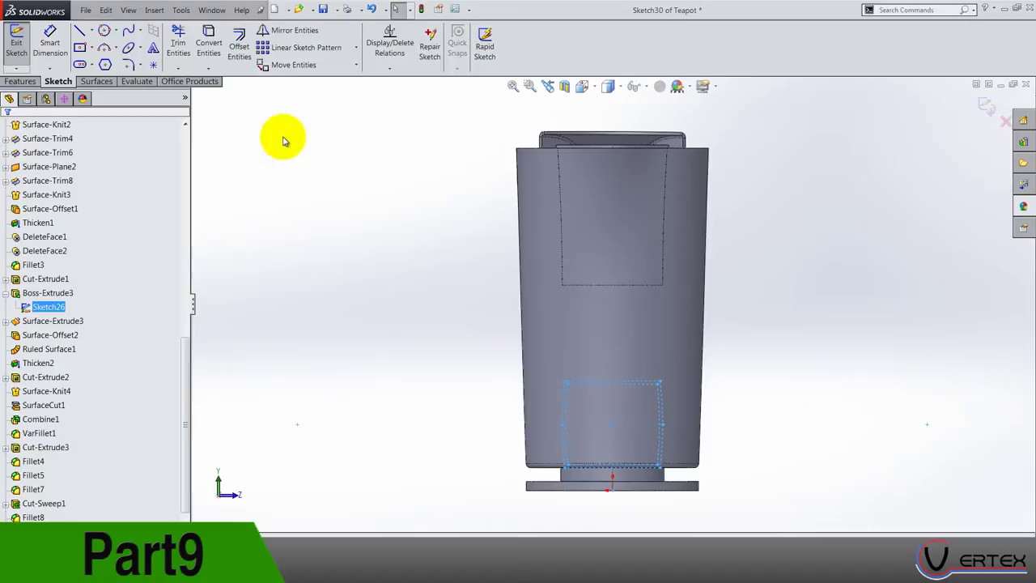
{"action": "left_click", "coordinate": [200, 55]}
{"action": "left_click", "coordinate": [390, 380]}
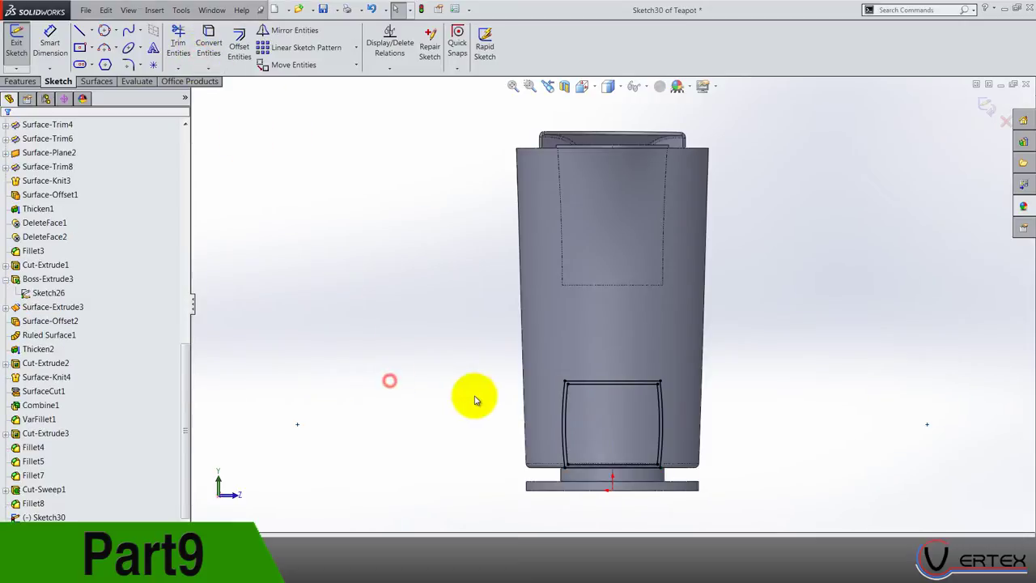
Apply a section view through the Right Plane with a 0.00 mm offset.
{"action": "scroll", "coordinate": [137, 340], "scroll_direction": "up", "scroll_amount": 10}
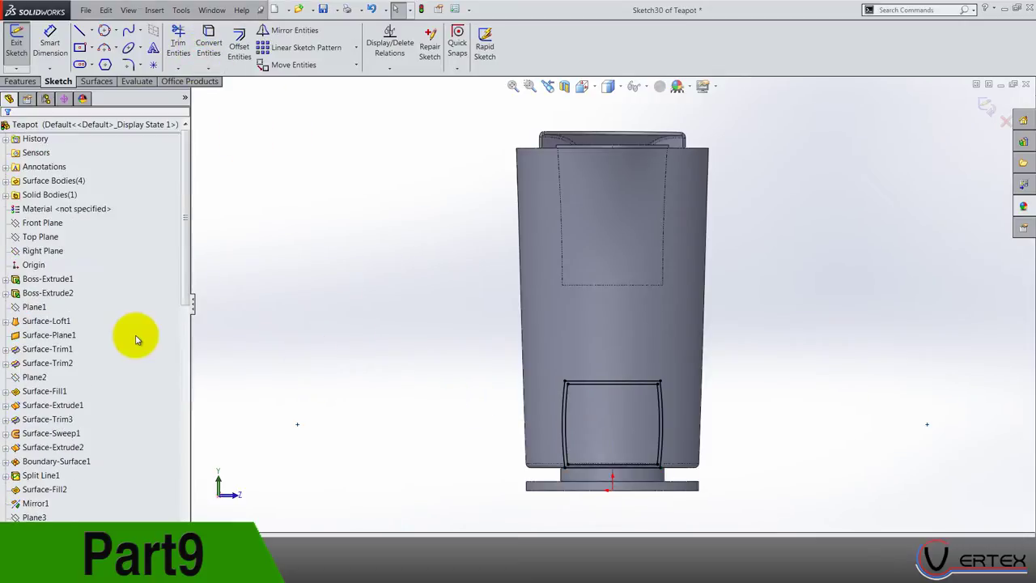
{"action": "left_click", "coordinate": [42, 251]}
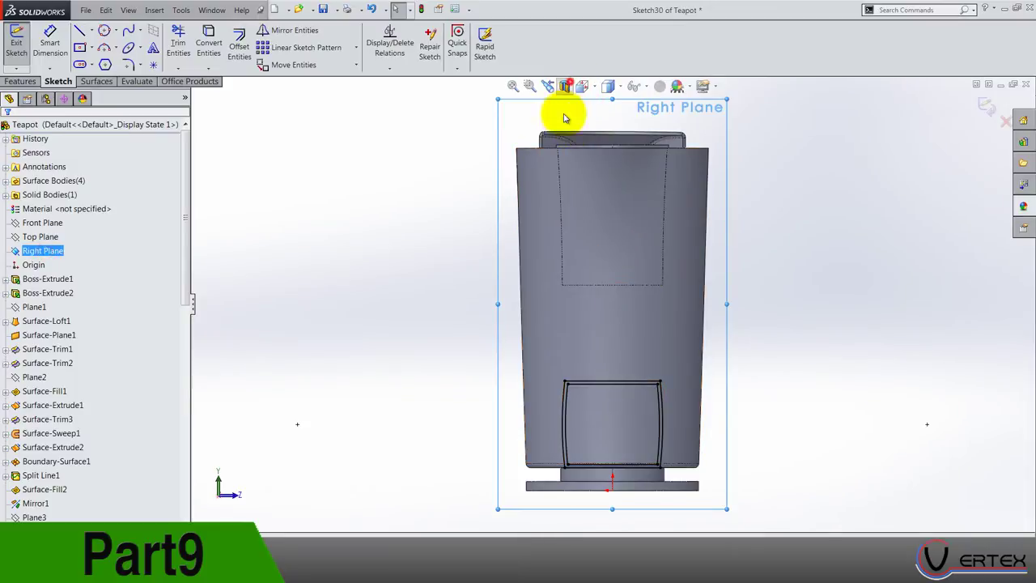
{"action": "left_click", "coordinate": [564, 86]}
{"action": "left_click", "coordinate": [9, 227]}
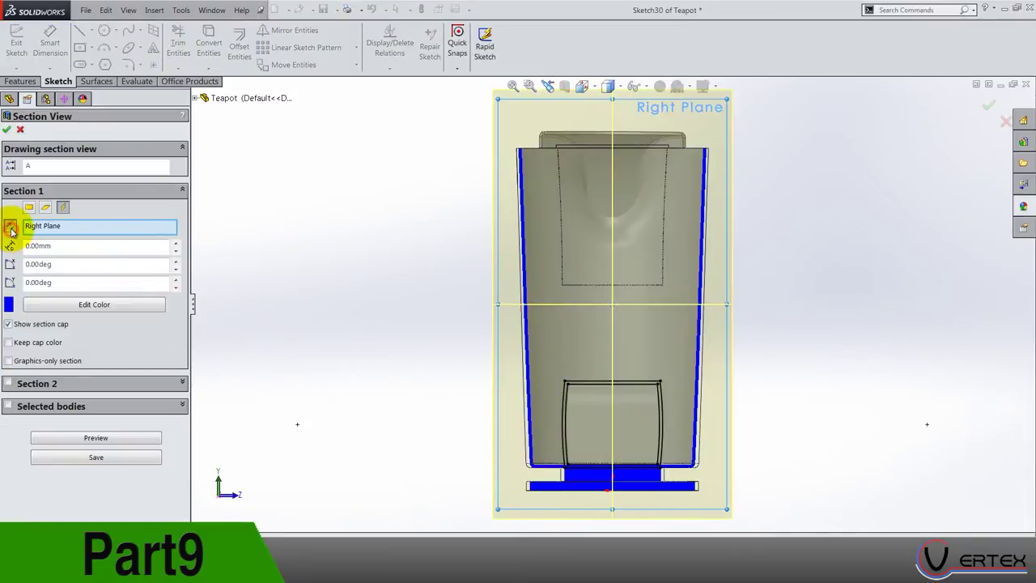
{"action": "left_click", "coordinate": [8, 130]}
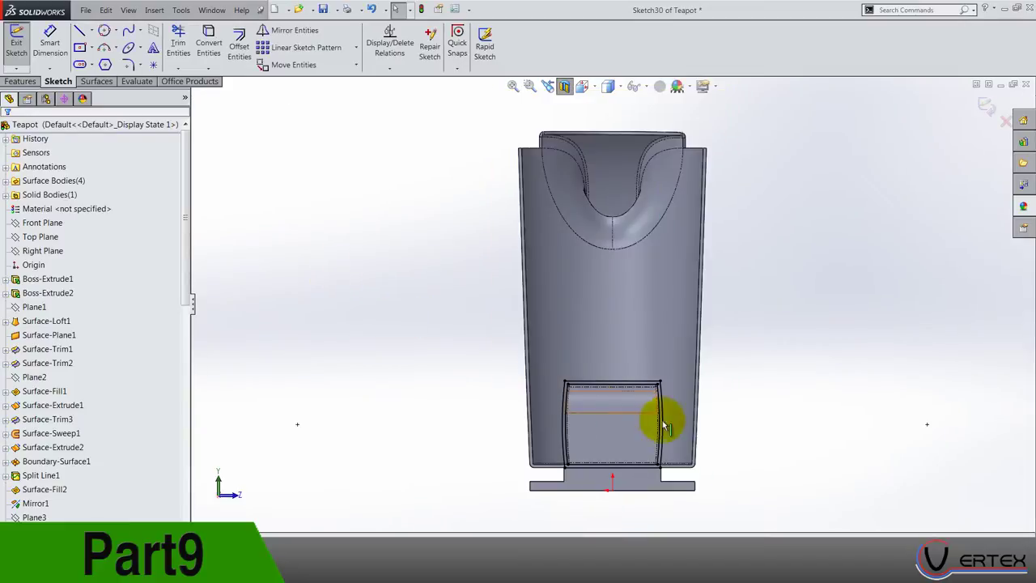
Delete the bottom line of the outer converted profile at the kettle's underside.
{"action": "scroll", "coordinate": [581, 483], "scroll_direction": "down", "scroll_amount": 5}
{"action": "scroll", "coordinate": [528, 479], "scroll_direction": "up", "scroll_amount": 3}
{"action": "scroll", "coordinate": [548, 456], "scroll_direction": "down", "scroll_amount": 5}
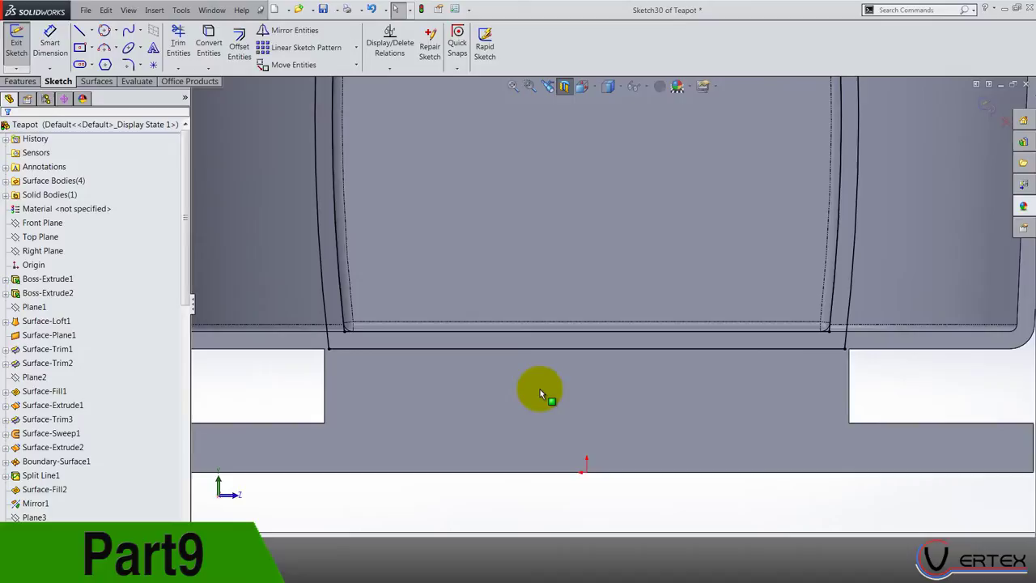
{"action": "left_click", "coordinate": [771, 349]}
{"action": "key", "text": "Delete"}
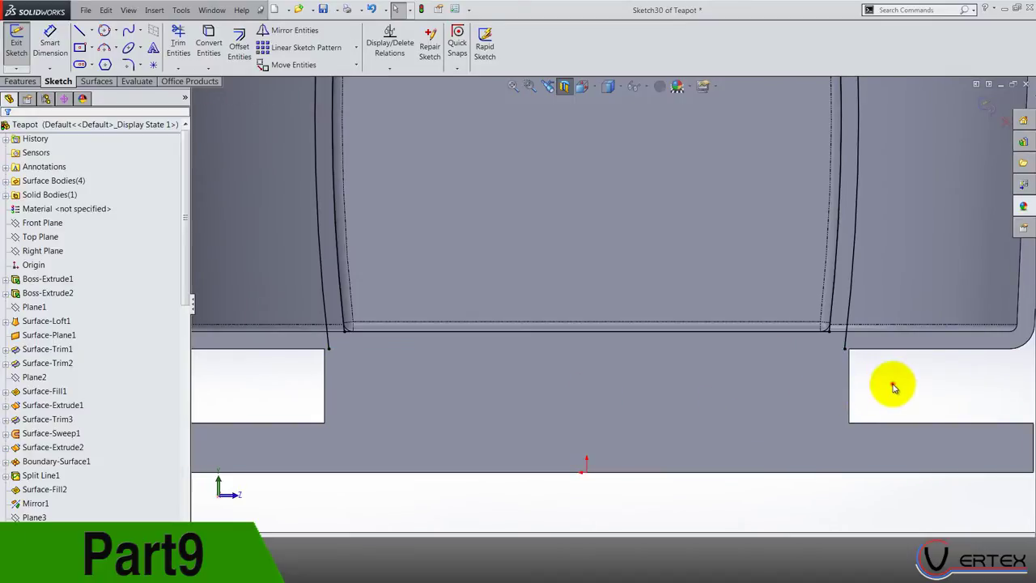
Sketch a horizontal line across the pedestal below the kettle body, extending slightly past both sides of its neck.
{"action": "left_click", "coordinate": [79, 30]}
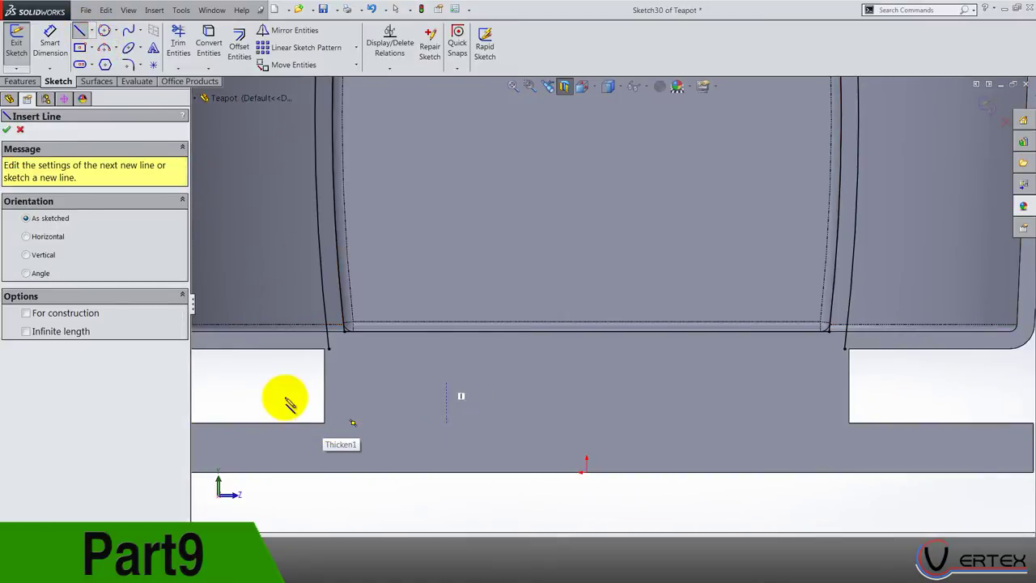
{"action": "mouse_move", "coordinate": [283, 398]}
{"action": "left_mouse_down"}
{"action": "mouse_move", "coordinate": [867, 378]}
{"action": "mouse_move", "coordinate": [889, 396]}
{"action": "left_mouse_up"}
{"action": "key", "text": "Escape"}
{"action": "key", "text": "f"}
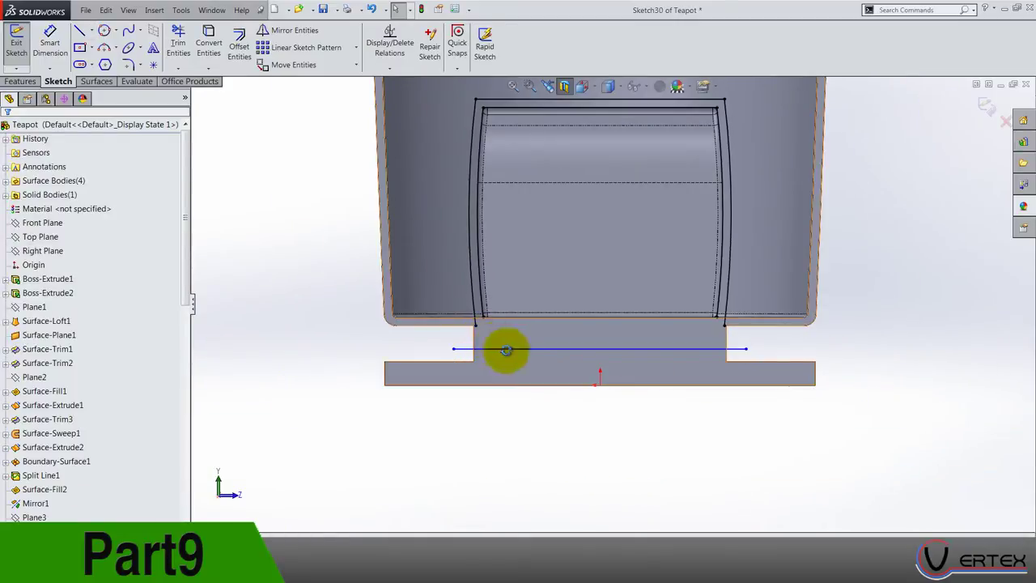
Make the new horizontal line collinear with the bottom edge at the outer end of the handle base block.
{"action": "middle_click_drag", "start_coordinate": [506, 350], "coordinate": [528, 338]}
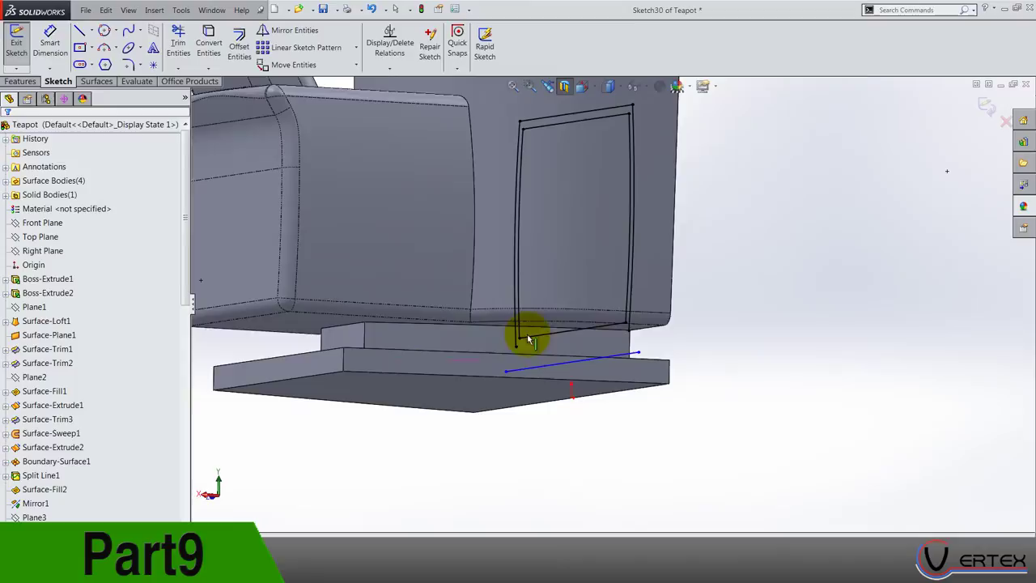
{"action": "left_click", "coordinate": [321, 326]}
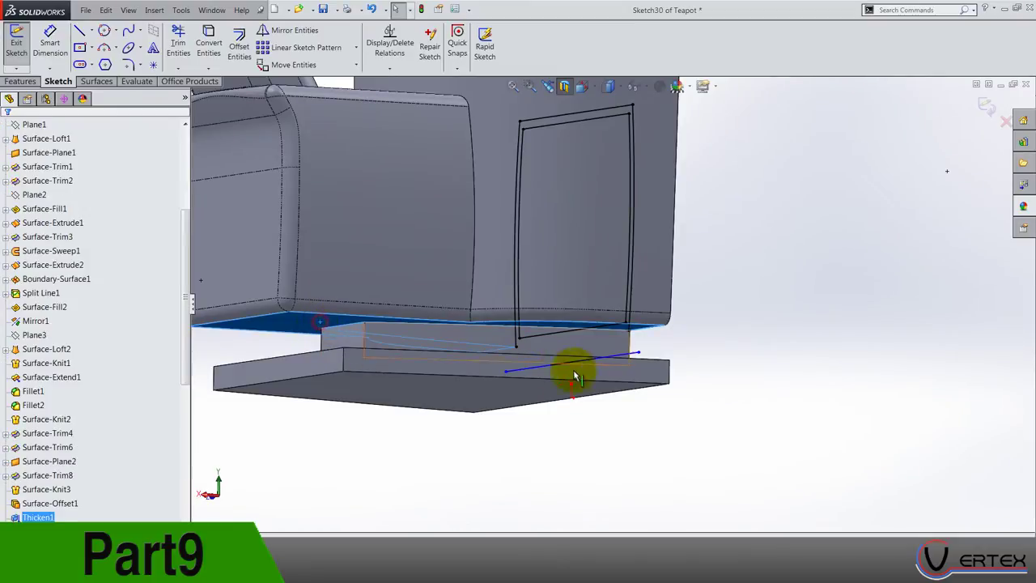
{"action": "left_click", "coordinate": [586, 367], "text": "ctrl"}
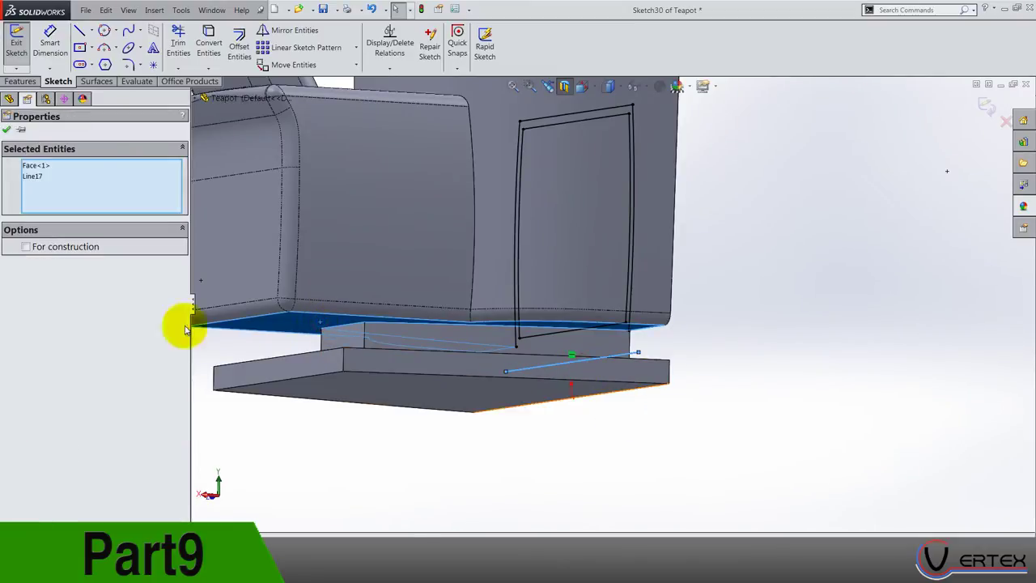
{"action": "key", "text": "Escape"}
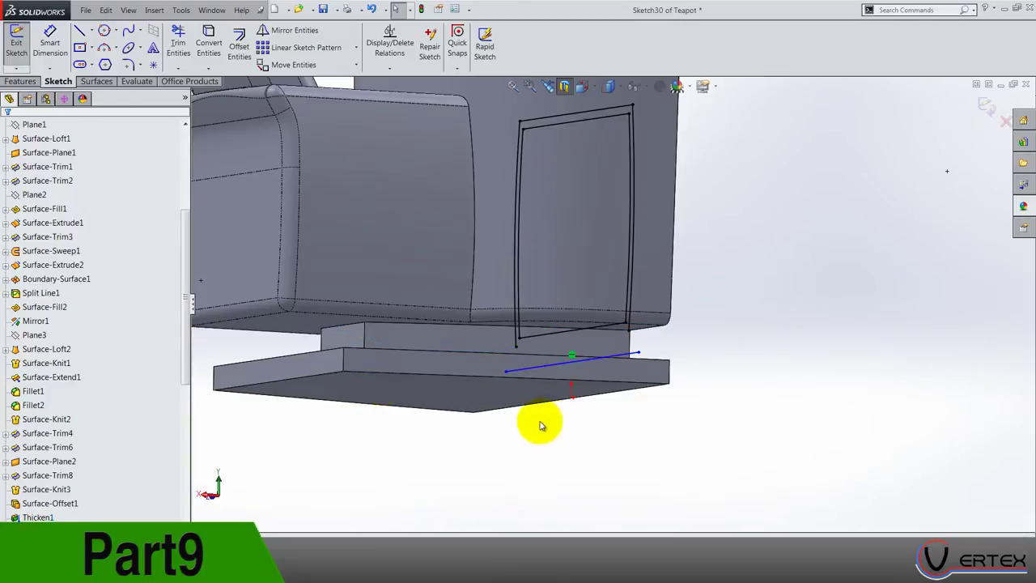
{"action": "middle_click_drag", "start_coordinate": [540, 426], "coordinate": [497, 419]}
{"action": "middle_click_drag", "start_coordinate": [312, 361], "coordinate": [248, 308]}
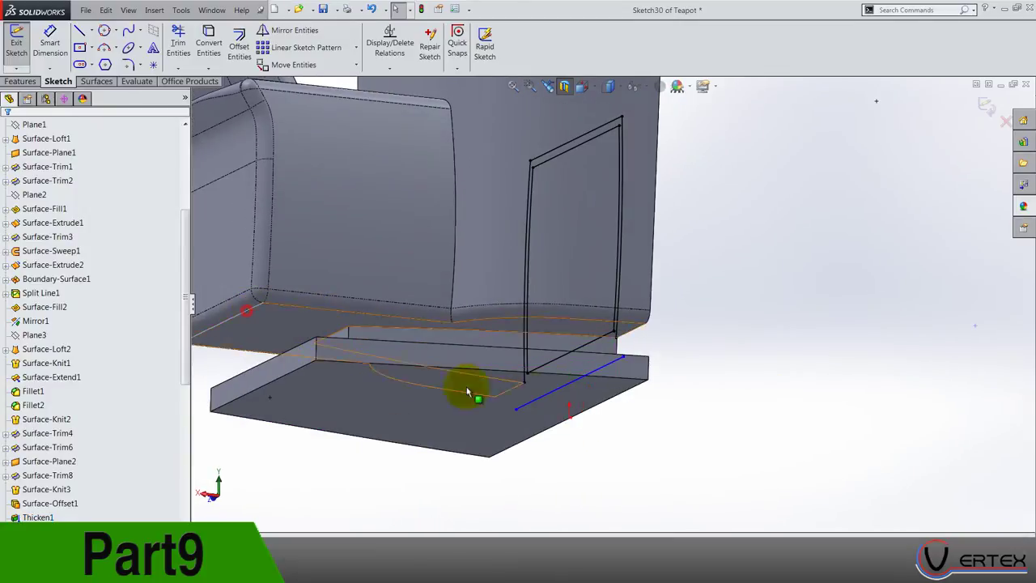
{"action": "left_click", "coordinate": [566, 389]}
{"action": "left_click", "coordinate": [589, 429], "text": "ctrl"}
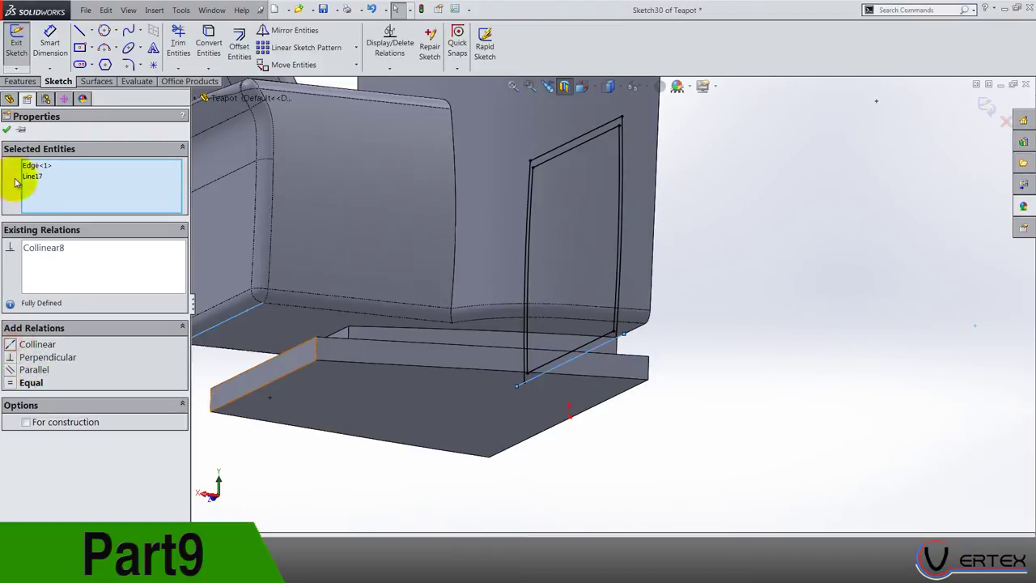
Return to the Left view and examine the lower end of the handle base profile.
{"action": "left_click", "coordinate": [9, 99]}
{"action": "left_click", "coordinate": [586, 87]}
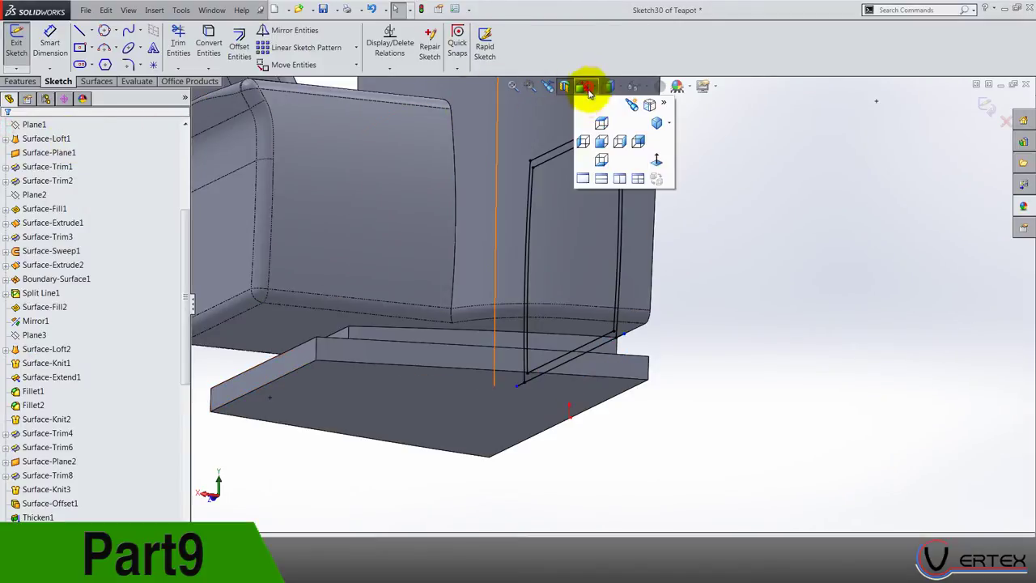
{"action": "left_click", "coordinate": [583, 143]}
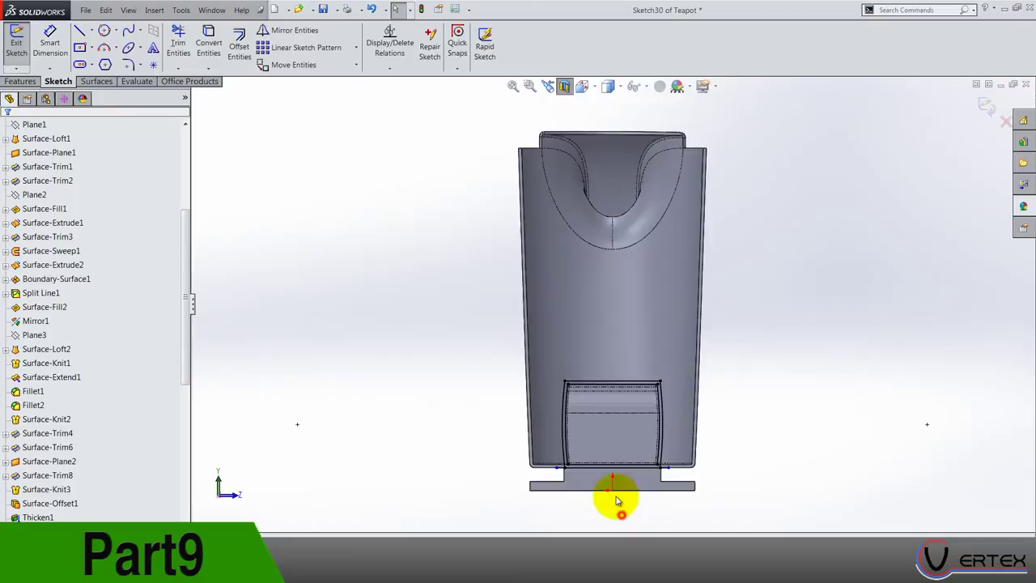
{"action": "scroll", "coordinate": [616, 502], "scroll_direction": "down", "scroll_amount": 5}
{"action": "scroll", "coordinate": [640, 374], "scroll_direction": "down", "scroll_amount": 3}
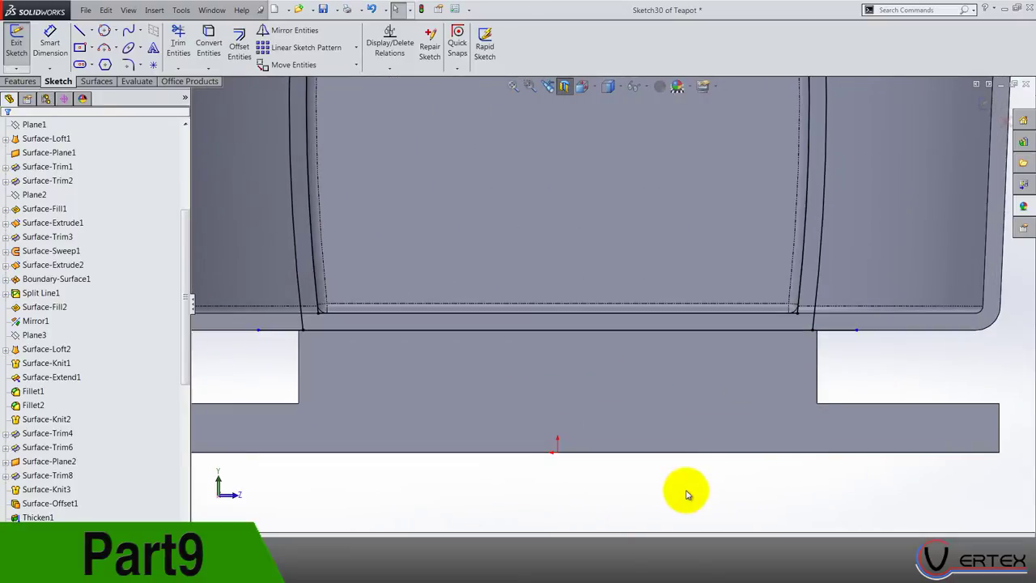
{"action": "scroll", "coordinate": [687, 494], "scroll_direction": "up", "scroll_amount": 5}
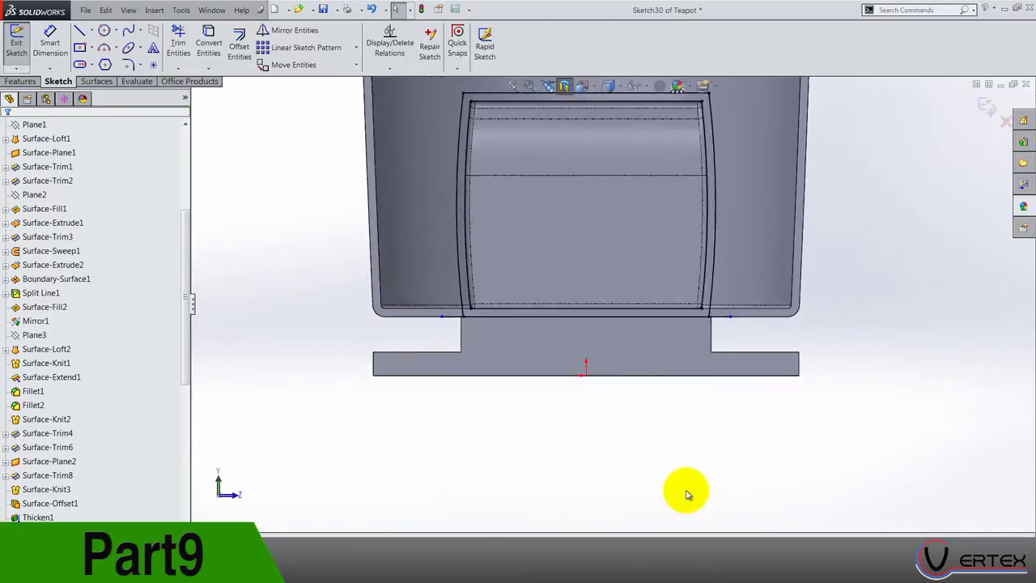
{"action": "scroll", "coordinate": [558, 260], "scroll_direction": "down", "scroll_amount": 4}
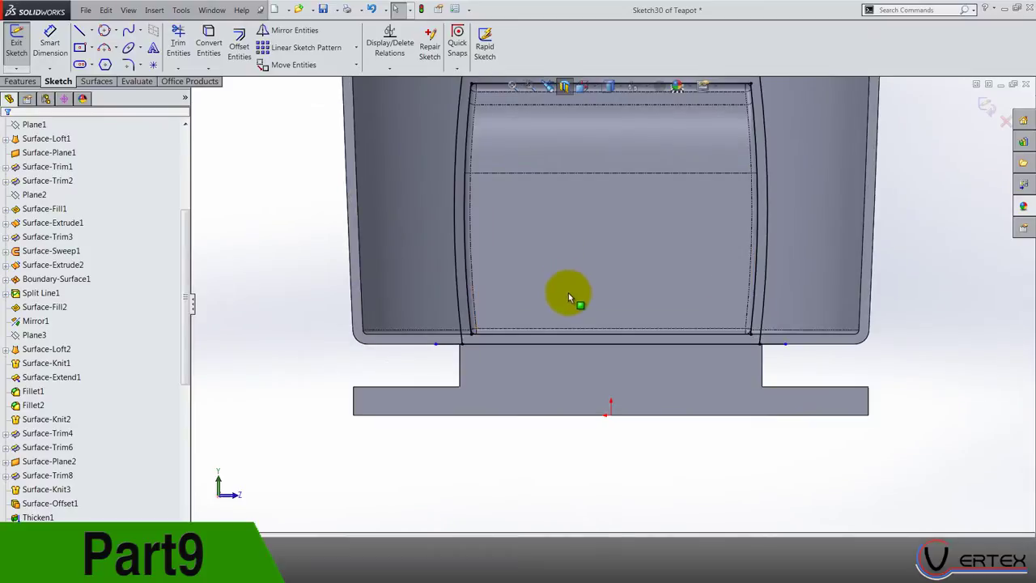
{"action": "left_click", "coordinate": [558, 309]}
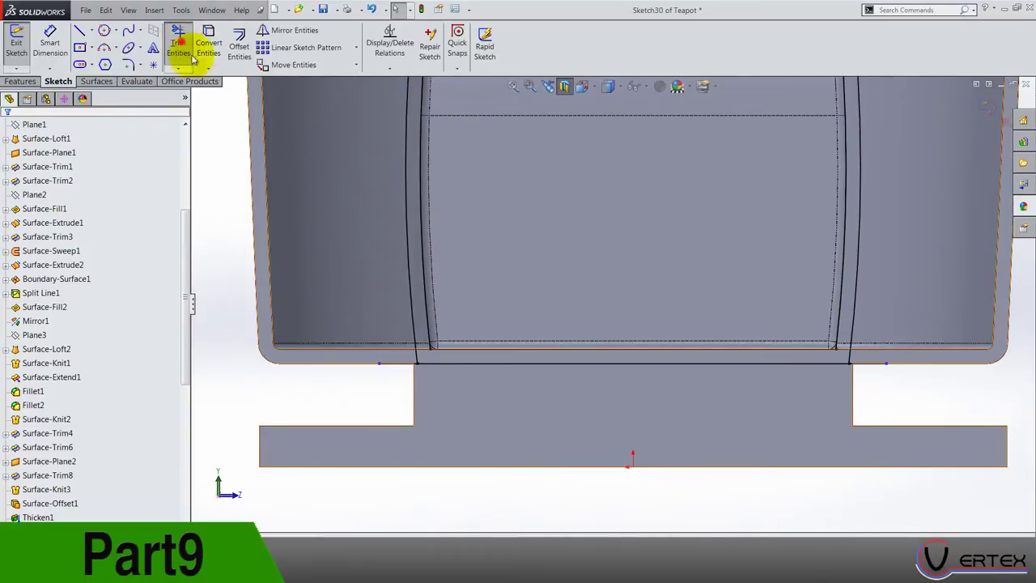
{"action": "left_click", "coordinate": [180, 45]}
{"action": "key", "text": "Escape"}
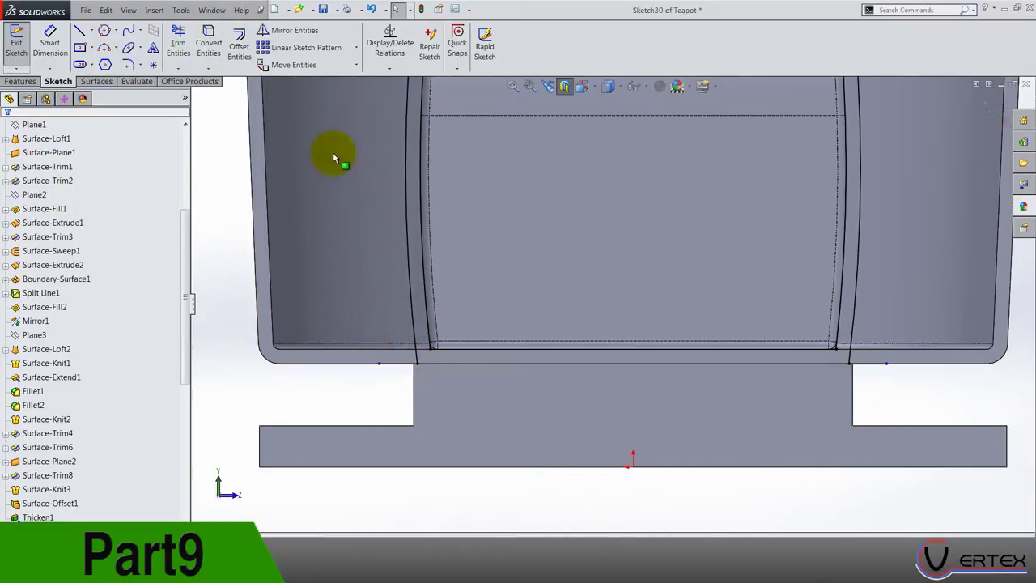
Undo the last three sketch actions: the added relation, the horizontal line and the deletion of the outer bottom line.
{"action": "left_click", "coordinate": [385, 12]}
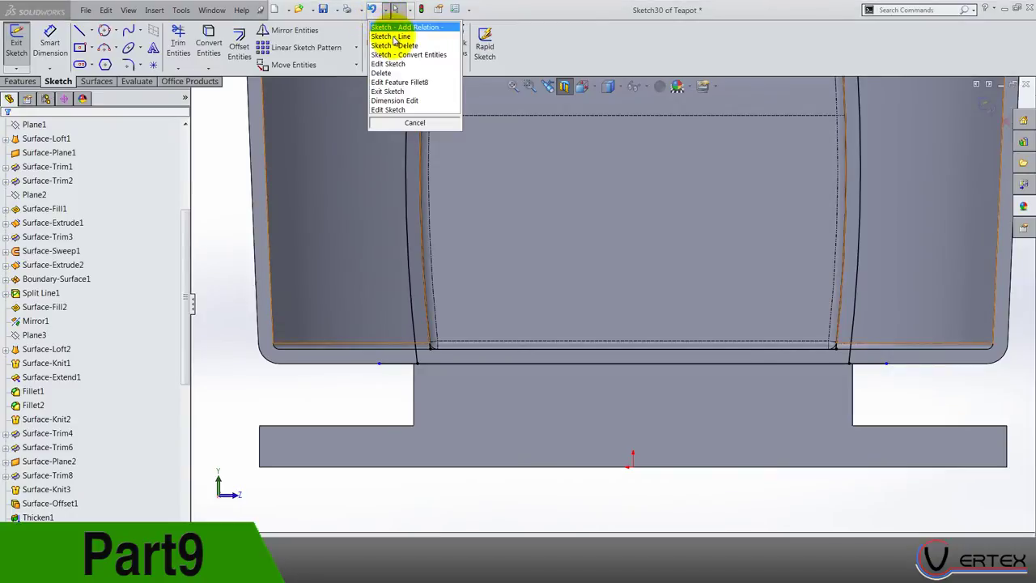
{"action": "left_click", "coordinate": [402, 45]}
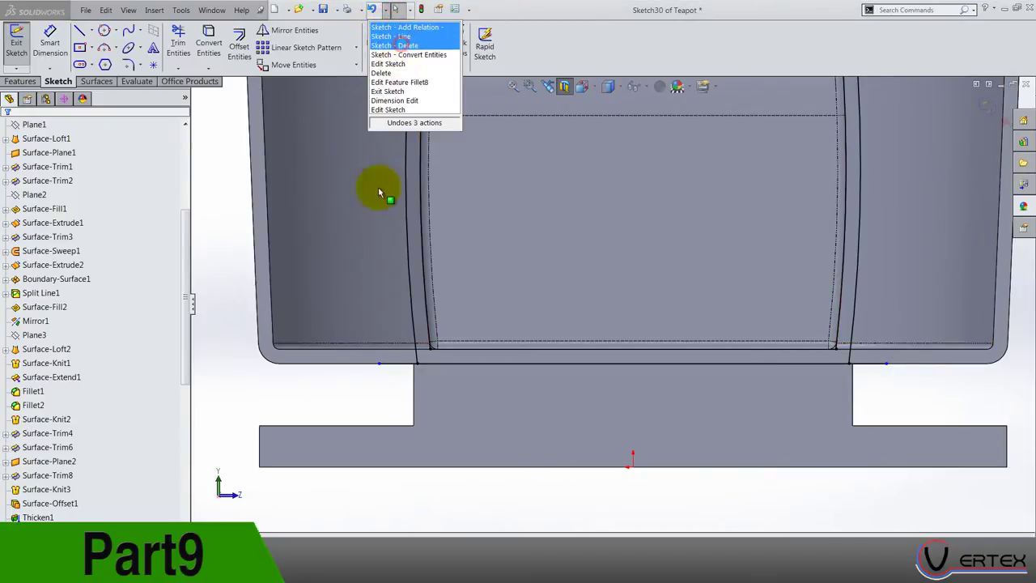
{"action": "left_click", "coordinate": [373, 405]}
Delete the bottom line of the inner converted profile, just above the outer bottom line.
{"action": "scroll", "coordinate": [582, 283], "scroll_direction": "up", "scroll_amount": 2}
{"action": "scroll", "coordinate": [650, 310], "scroll_direction": "down", "scroll_amount": 3}
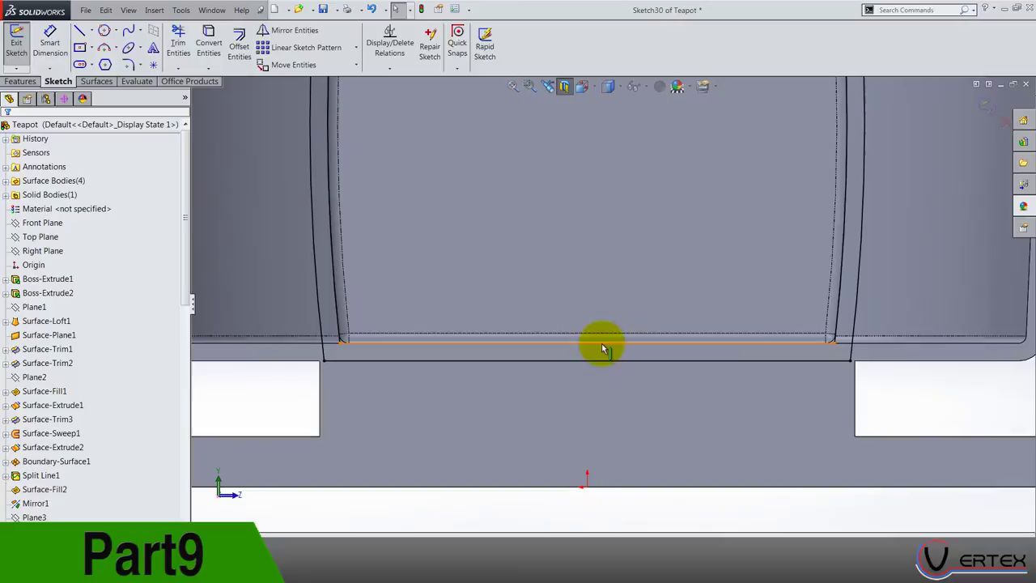
{"action": "left_click", "coordinate": [601, 346]}
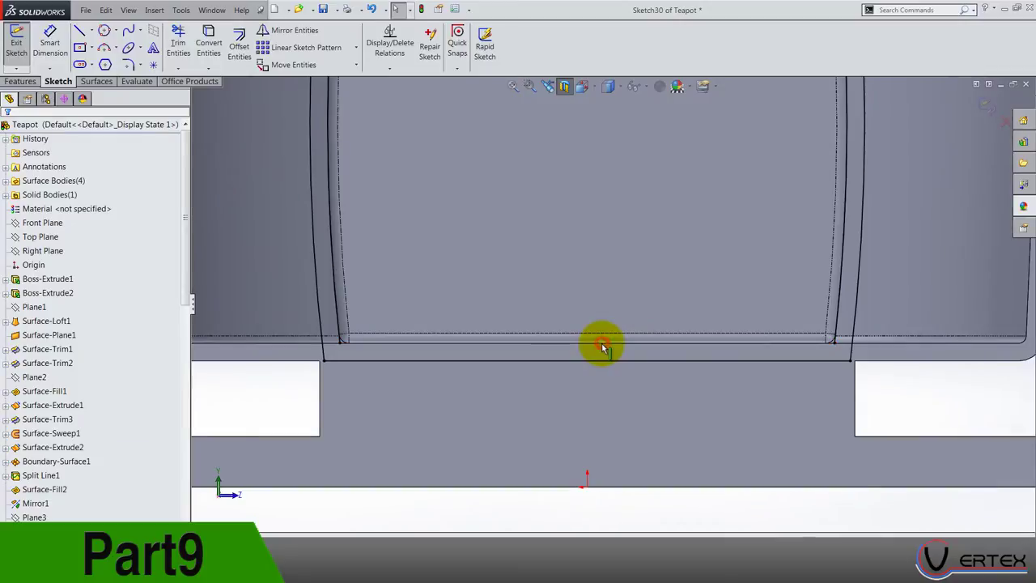
Sketch a horizontal line slightly above the profile's lower end, crossing the side curves of both the inner and outer profiles.
{"action": "left_click", "coordinate": [80, 31]}
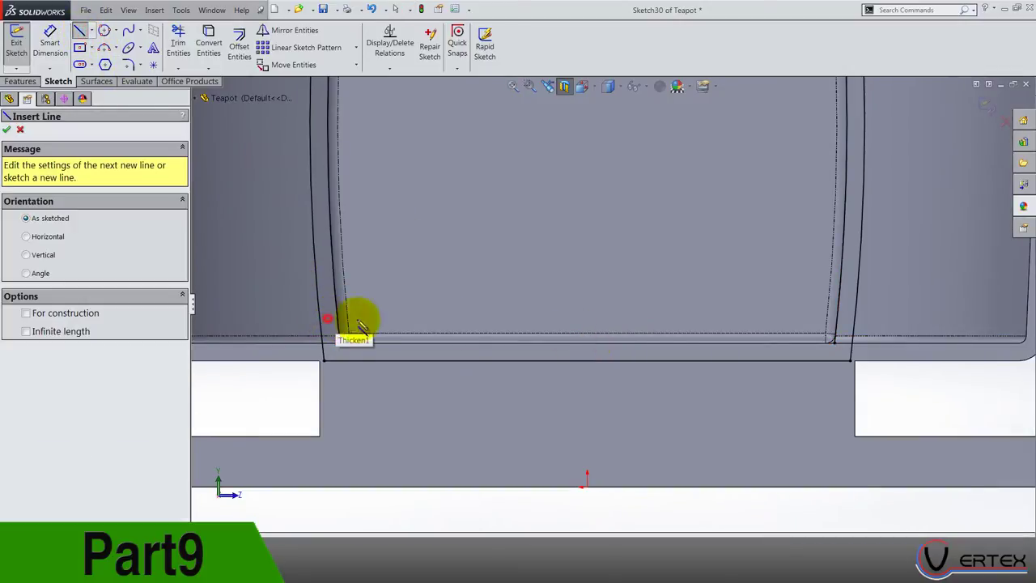
{"action": "left_click", "coordinate": [358, 321]}
{"action": "double_click", "coordinate": [867, 318]}
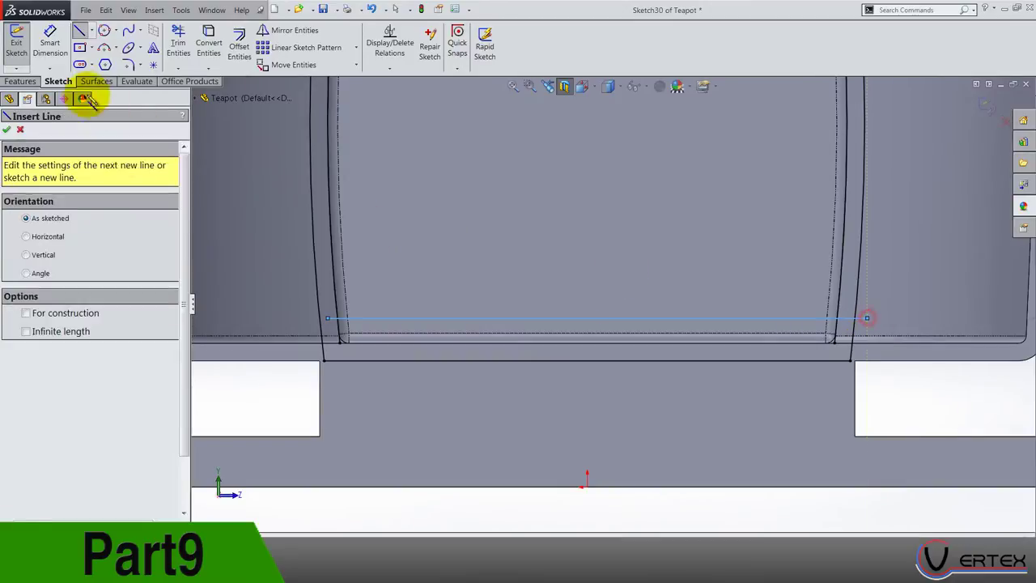
{"action": "left_click", "coordinate": [49, 42]}
{"action": "left_click", "coordinate": [508, 321]}
{"action": "left_click", "coordinate": [510, 324]}
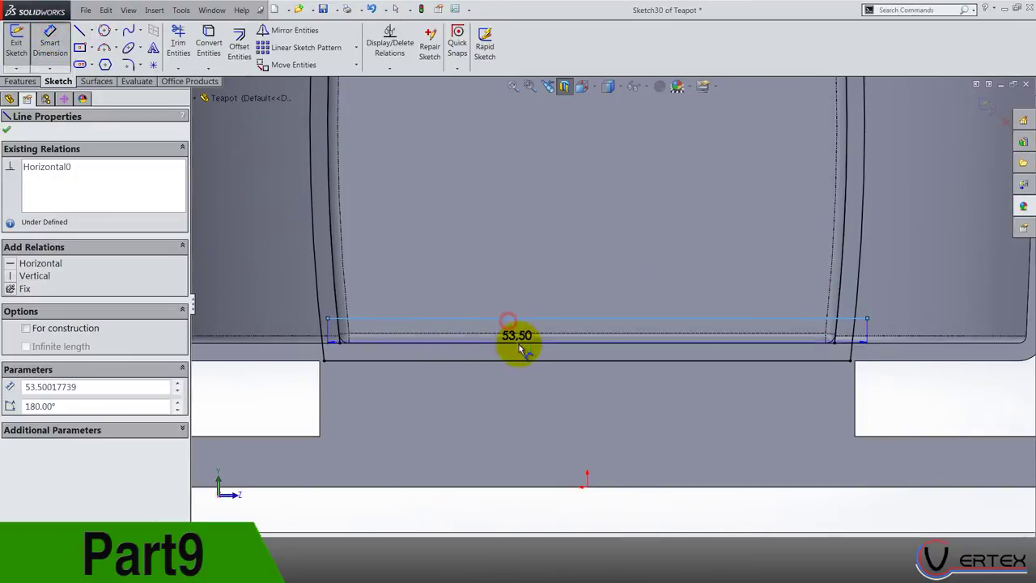
{"action": "left_click", "coordinate": [484, 342]}
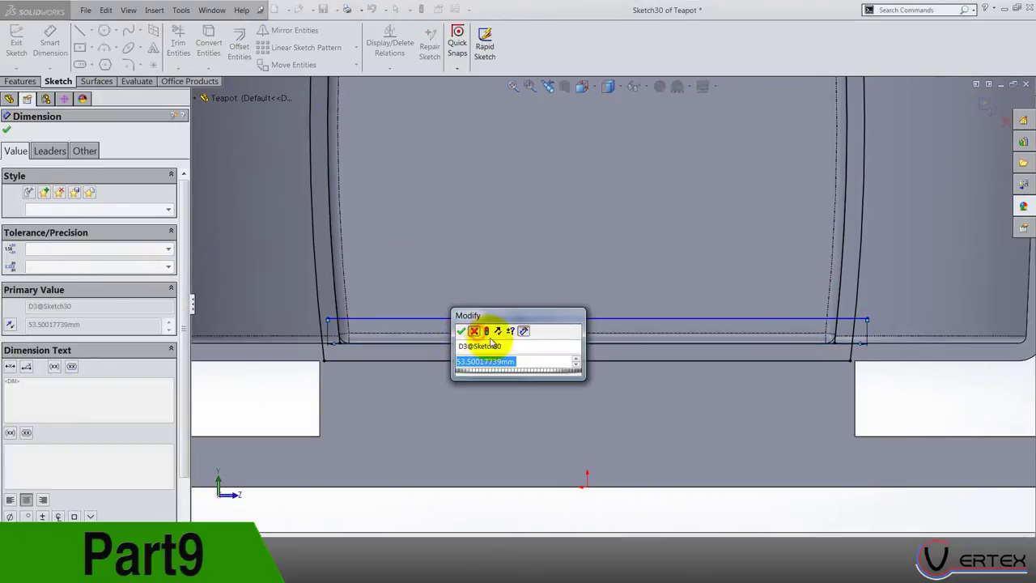
{"action": "left_click", "coordinate": [475, 331]}
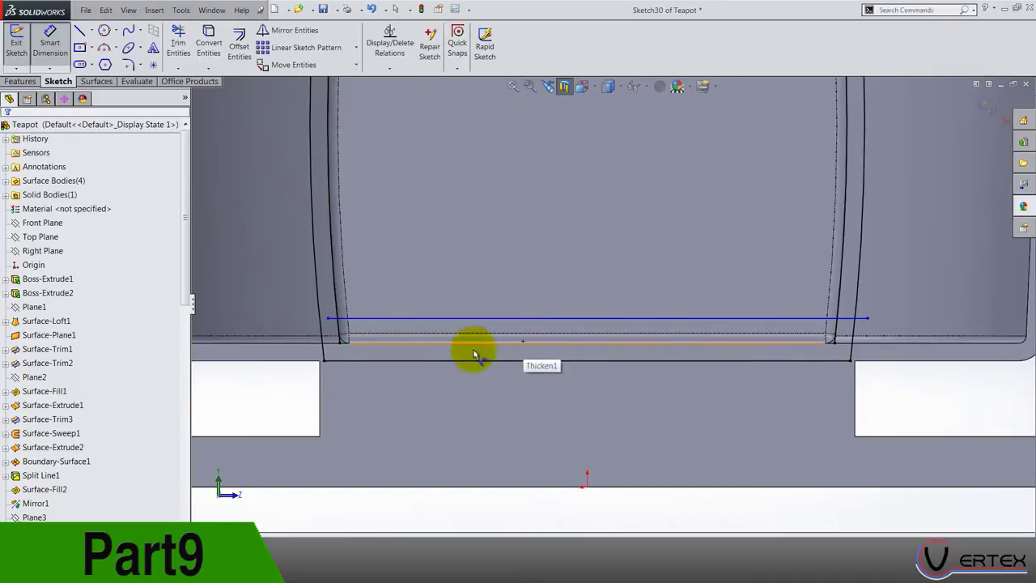
Dimension the new horizontal sketch line at 1.75 mm above the teapot's inner floor edge.
{"action": "left_click", "coordinate": [279, 342]}
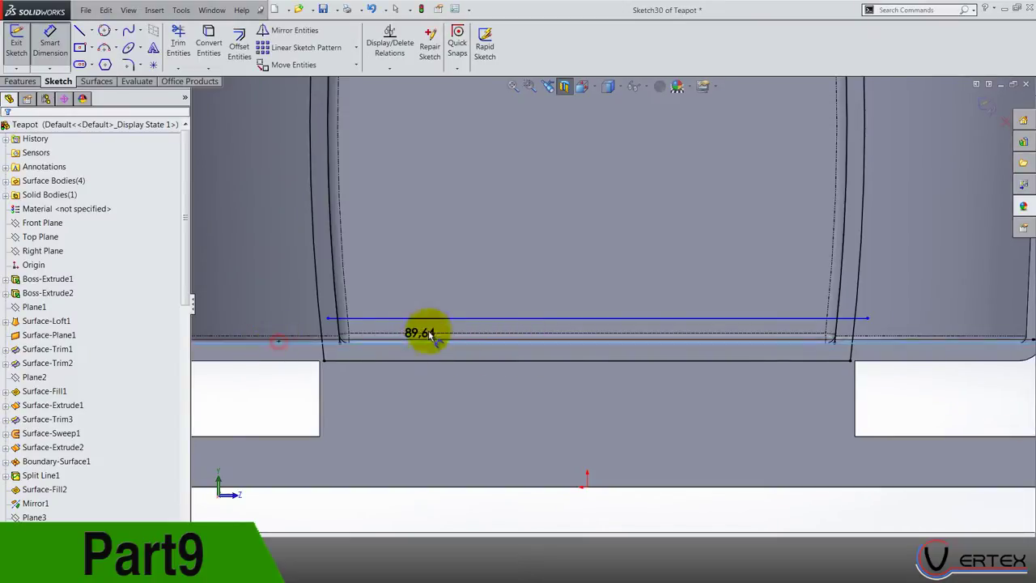
{"action": "left_click", "coordinate": [428, 319]}
{"action": "scroll", "coordinate": [346, 289], "scroll_direction": "up", "scroll_amount": 5}
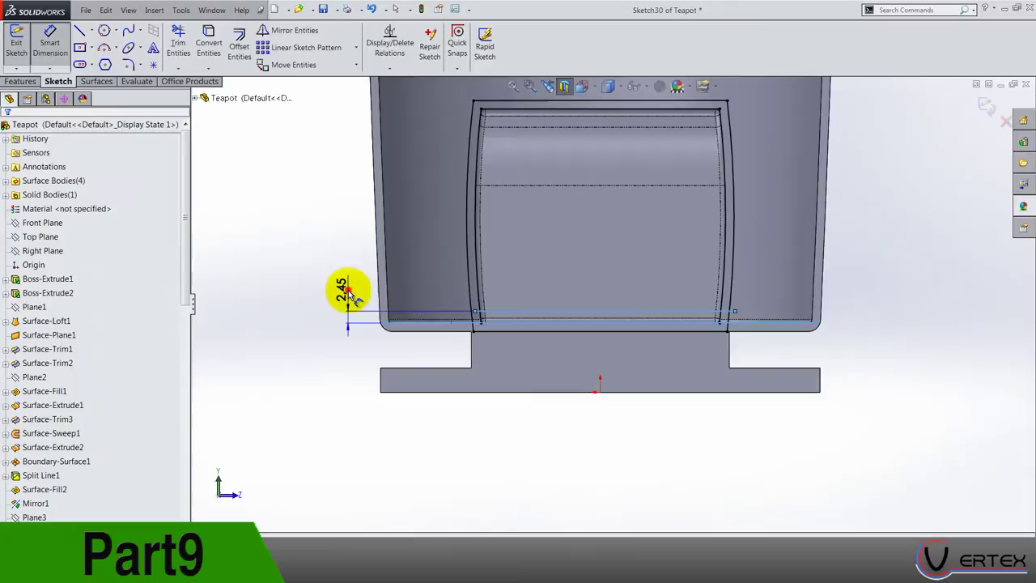
{"action": "left_click", "coordinate": [347, 293]}
{"action": "type", "text": "1.75"}
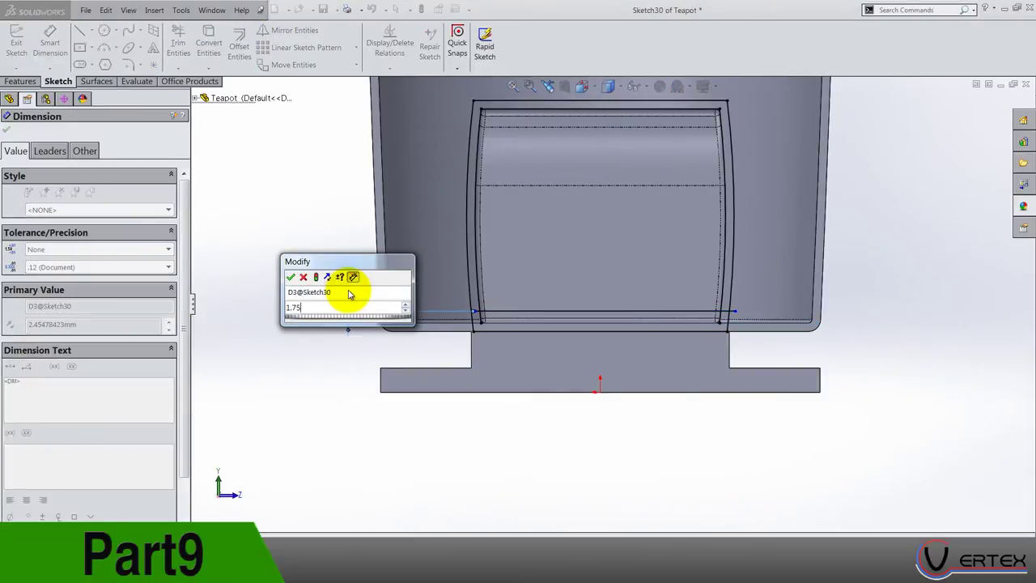
{"action": "key", "text": "Return"}
{"action": "left_click", "coordinate": [421, 439]}
{"action": "scroll", "coordinate": [634, 268], "scroll_direction": "down", "scroll_amount": 4}
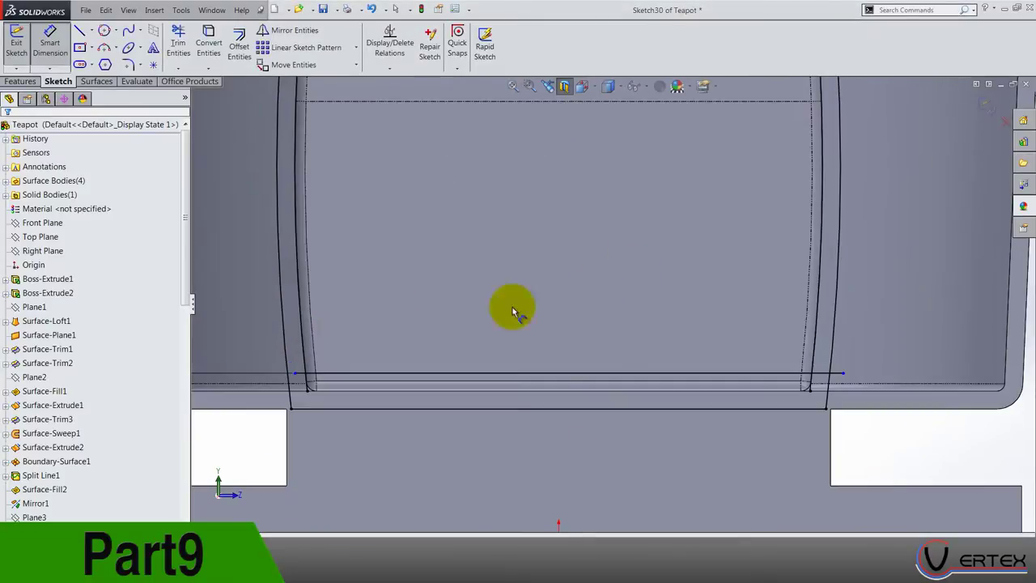
Trim the overhanging ends of the horizontal line and the inner side curves with Trim to closest, and finish the sketch.
{"action": "left_click", "coordinate": [178, 45]}
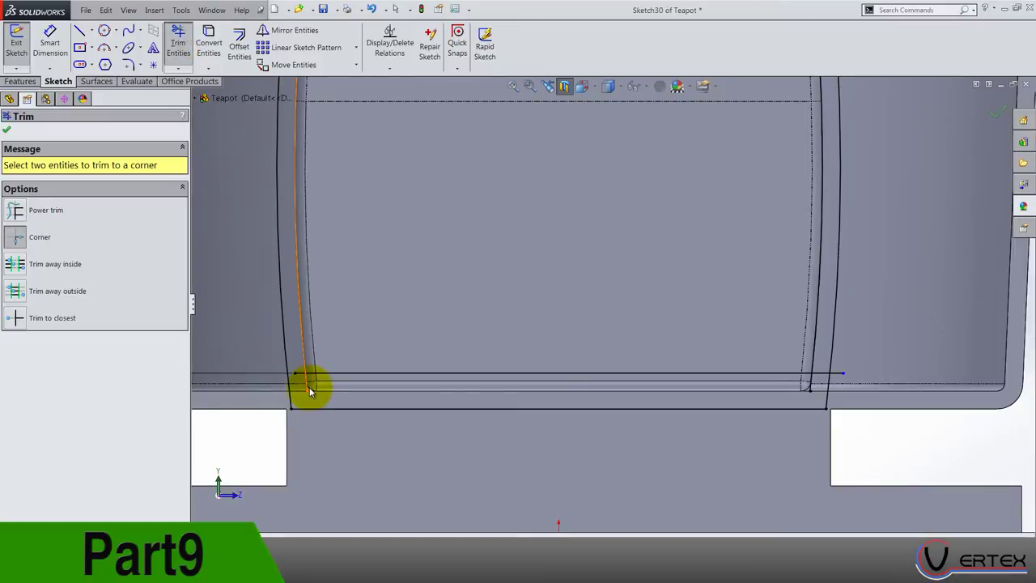
{"action": "left_click", "coordinate": [15, 314]}
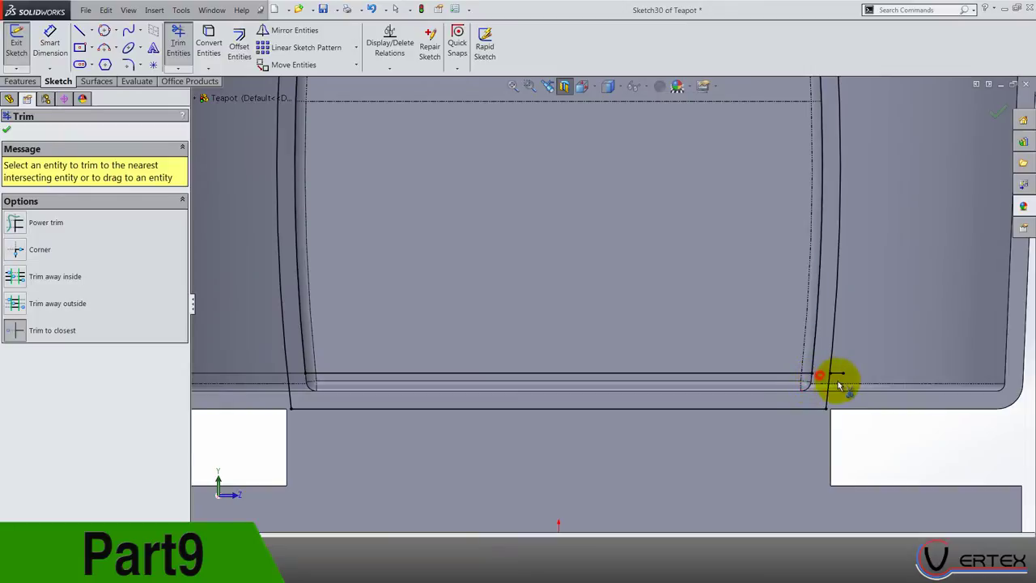
{"action": "scroll", "coordinate": [809, 364], "scroll_direction": "up", "scroll_amount": 5}
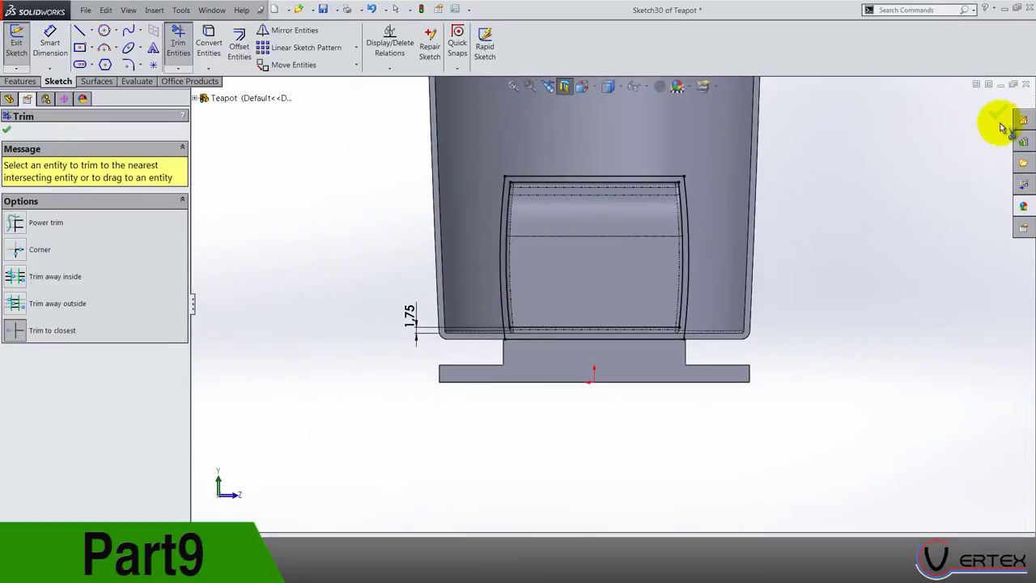
{"action": "left_click", "coordinate": [991, 114]}
Start a boss extrusion of the finished profile, beginning at a 20 mm offset from the sketch plane.
{"action": "middle_click_drag", "start_coordinate": [907, 207], "coordinate": [838, 276]}
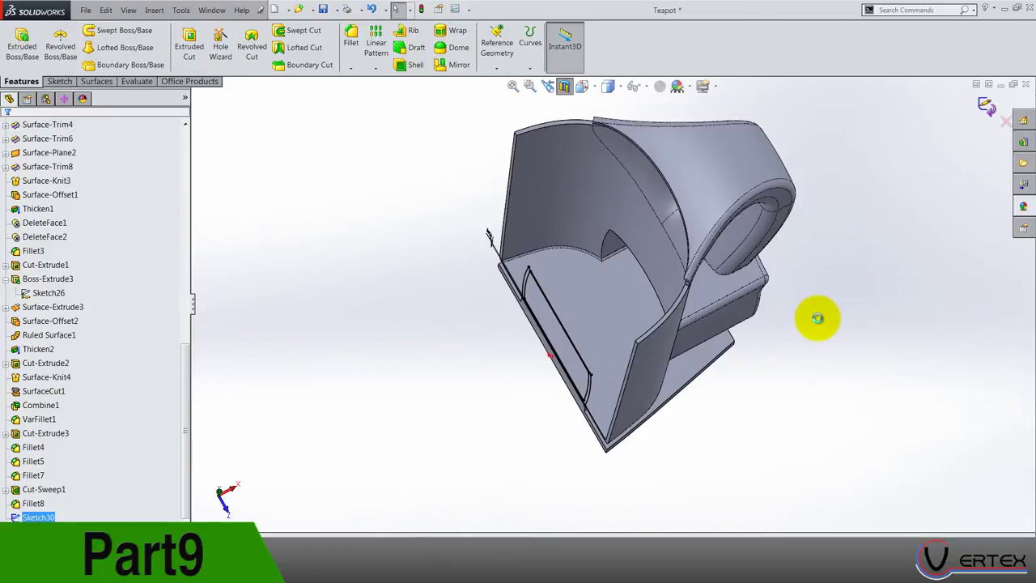
{"action": "scroll", "coordinate": [816, 317], "scroll_direction": "down", "scroll_amount": 3}
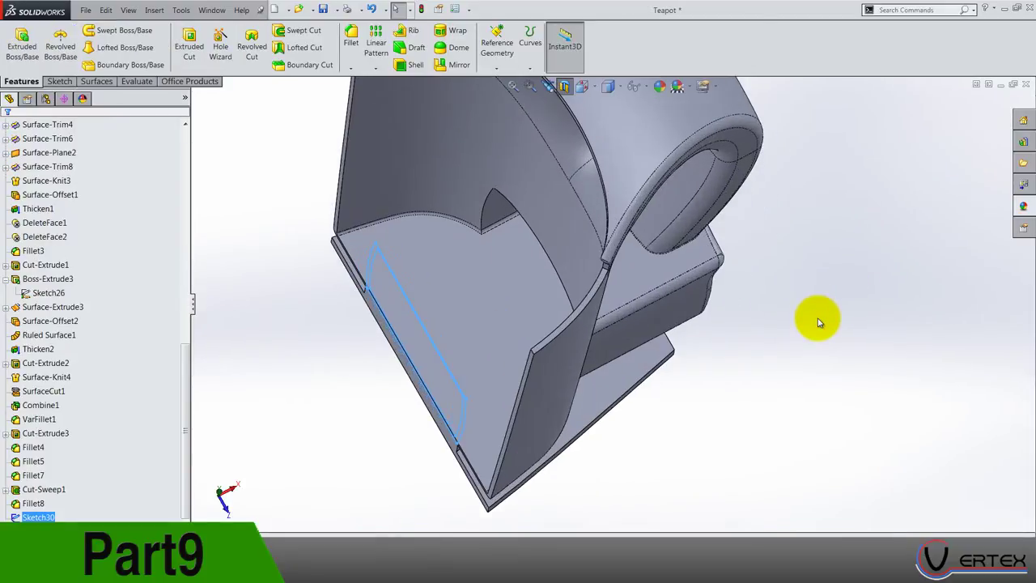
{"action": "left_click", "coordinate": [21, 46]}
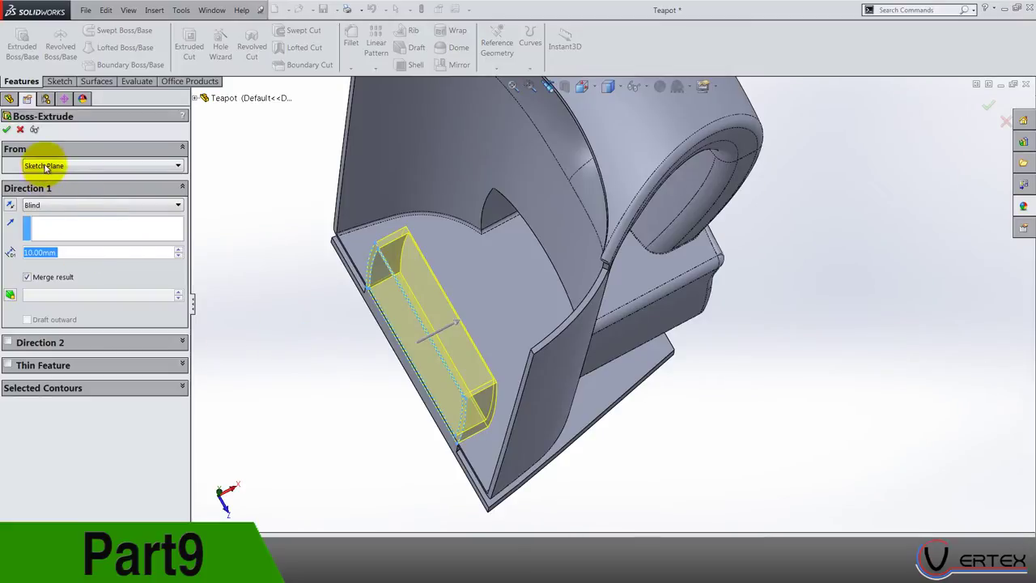
{"action": "left_click", "coordinate": [45, 166]}
{"action": "left_click", "coordinate": [52, 207]}
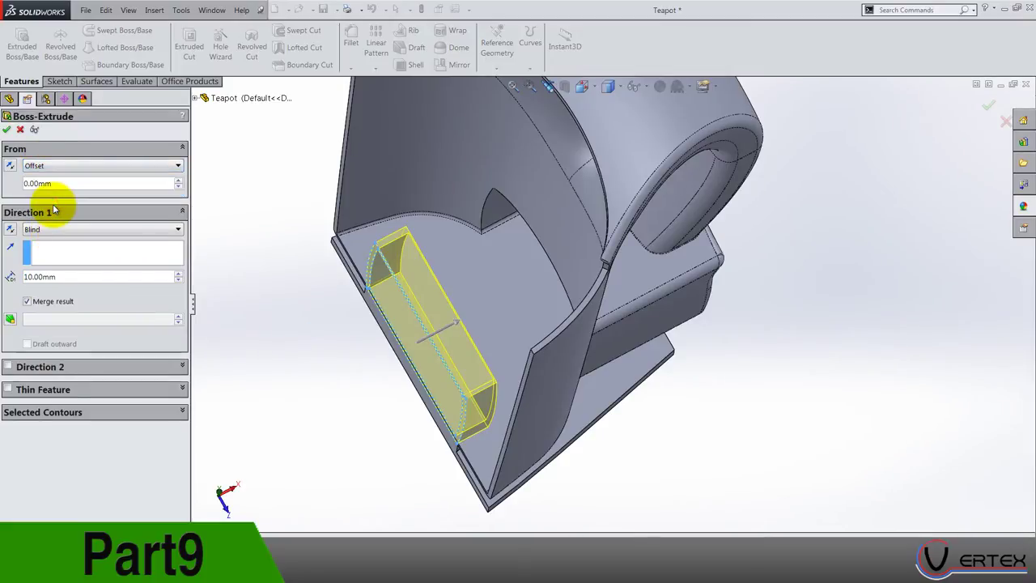
{"action": "left_click", "coordinate": [176, 179]}
{"action": "left_click", "coordinate": [176, 180]}
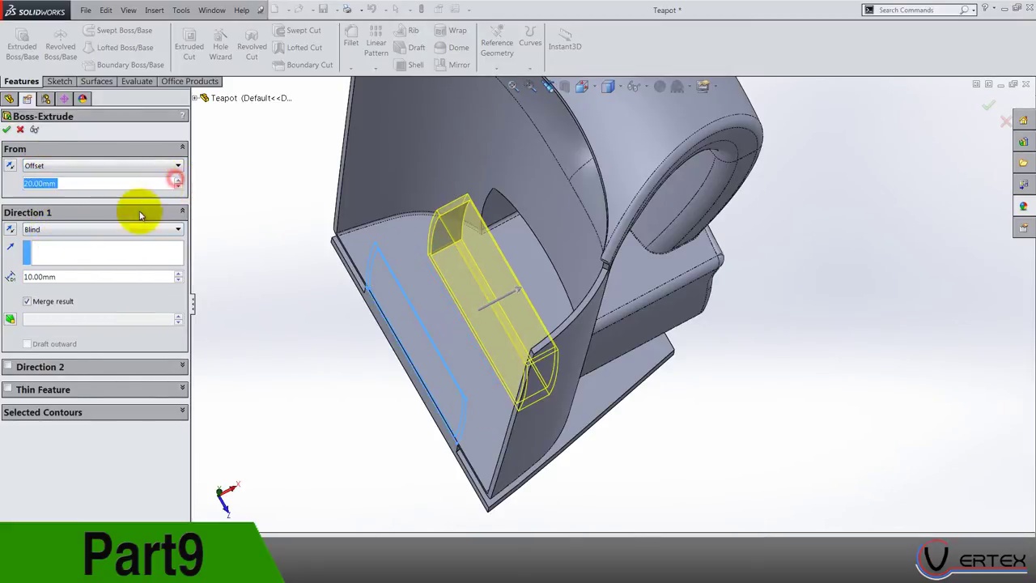
Try the Up To Body end condition for the extrusion, with the teapot body as its limit.
{"action": "left_click", "coordinate": [77, 229]}
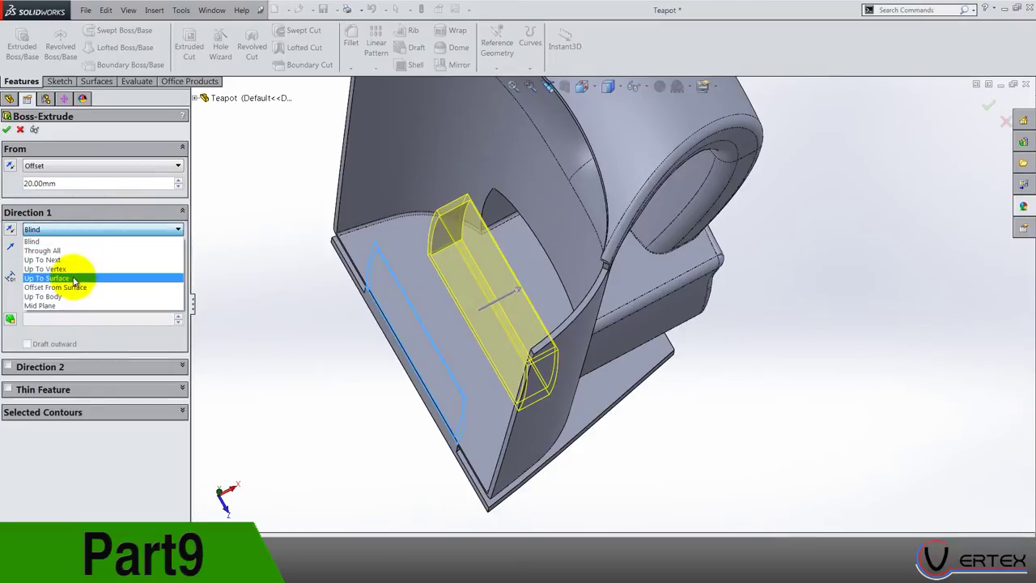
{"action": "left_click", "coordinate": [73, 296]}
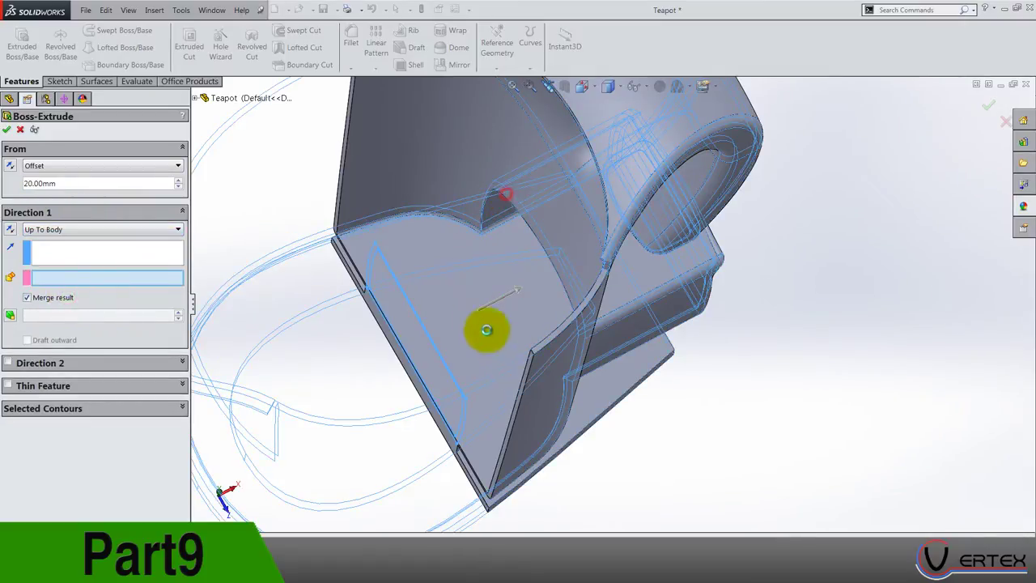
{"action": "left_click", "coordinate": [617, 389]}
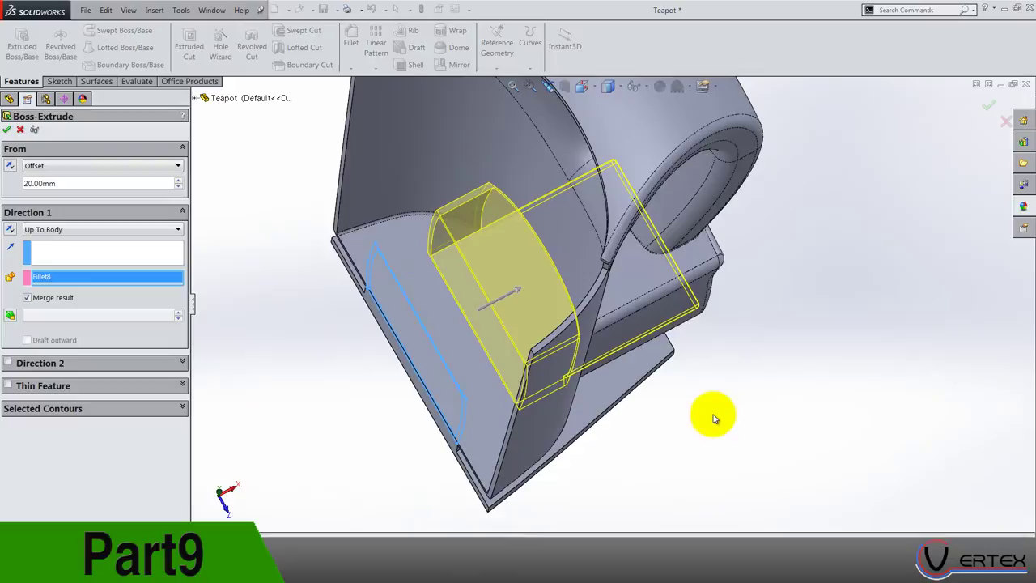
{"action": "middle_click_drag", "start_coordinate": [714, 414], "coordinate": [708, 347]}
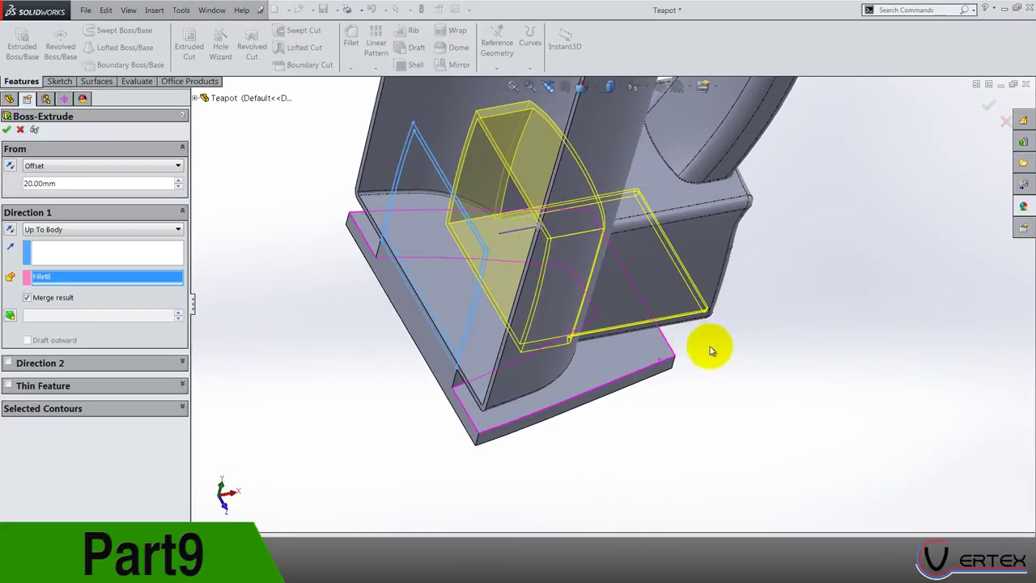
Extrude the profile as a Blind boss with a depth of 30 mm, merged with the body.
{"action": "left_click", "coordinate": [106, 232]}
{"action": "left_click", "coordinate": [97, 243]}
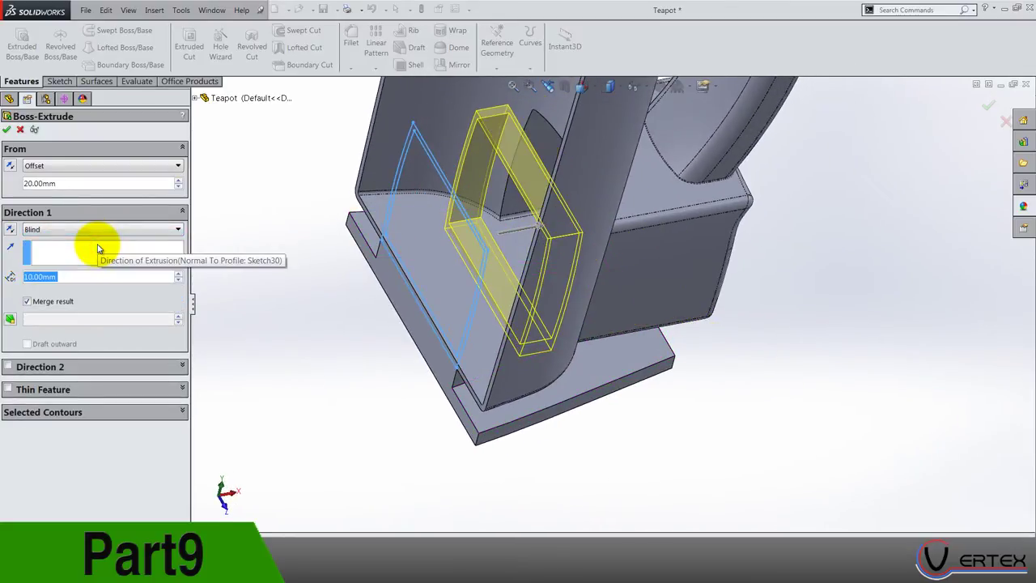
{"action": "type", "text": "30"}
{"action": "key", "text": "Return"}
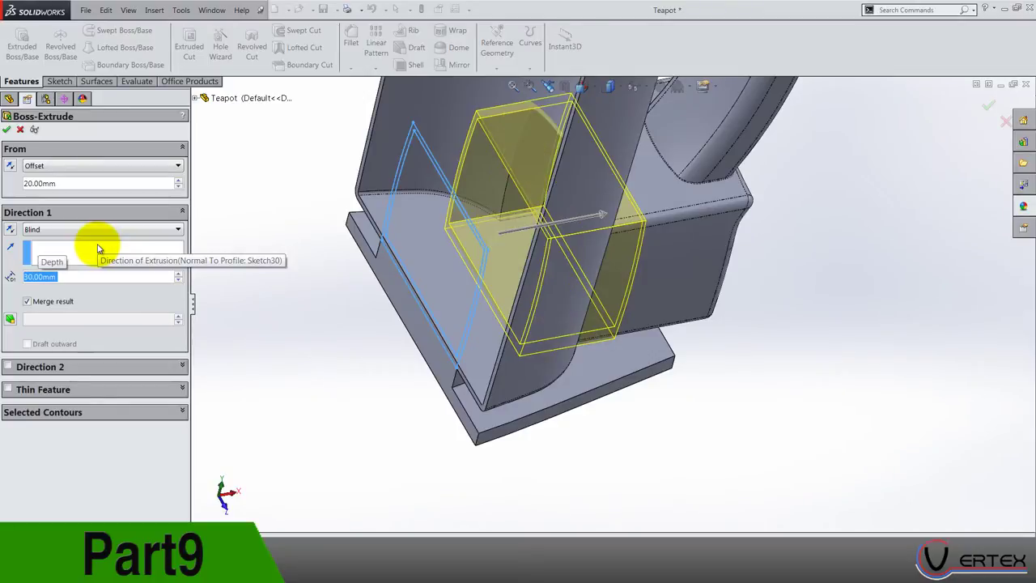
{"action": "middle_click_drag", "start_coordinate": [682, 347], "coordinate": [818, 422]}
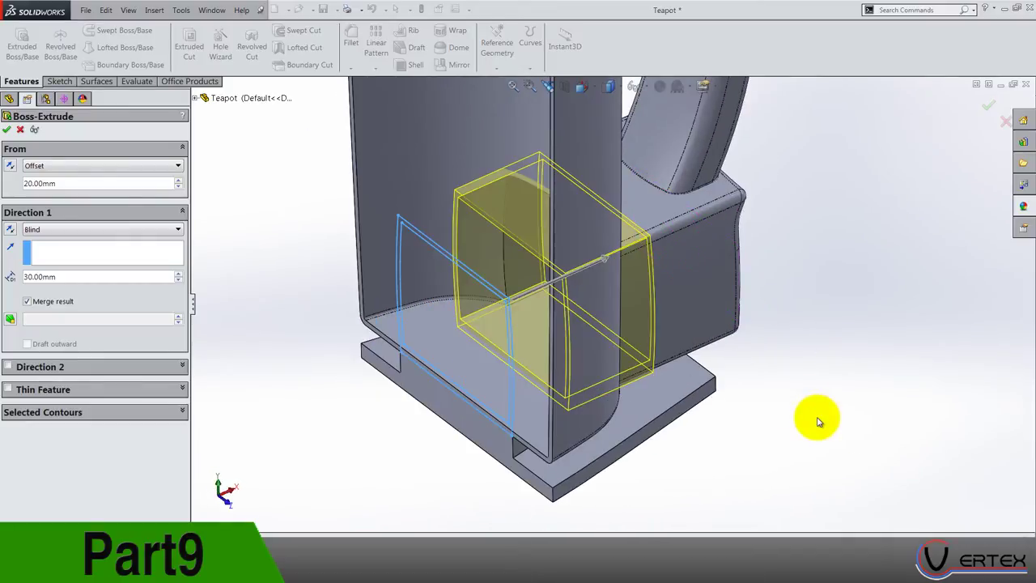
{"action": "key", "text": "Return"}
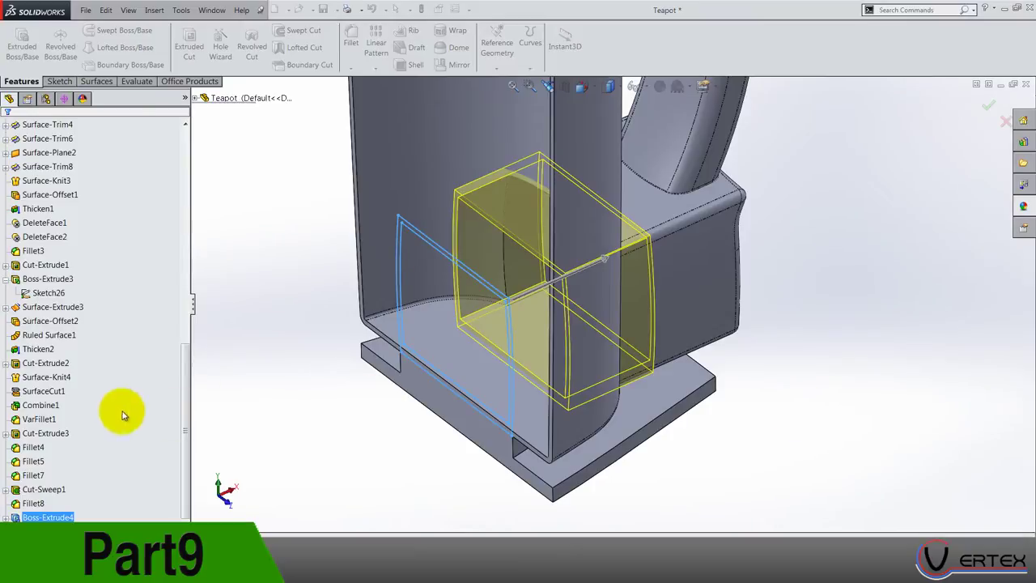
Fillet the transverse edge on the floor inside the new hollow boss with a 0.5 mm radius.
{"action": "left_click", "coordinate": [5, 279]}
{"action": "left_click", "coordinate": [297, 420]}
{"action": "middle_click_drag", "start_coordinate": [320, 413], "coordinate": [456, 326]}
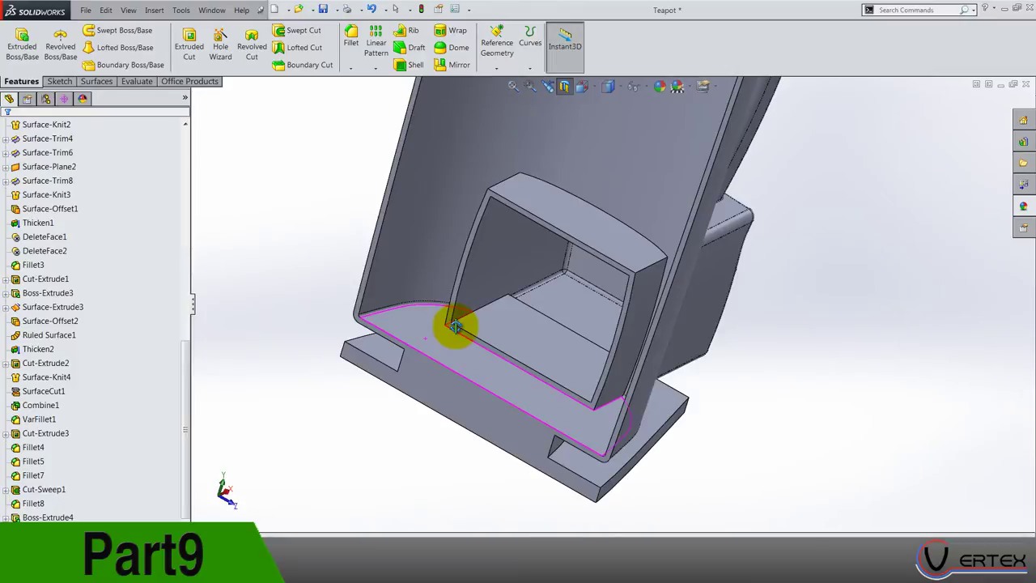
{"action": "middle_click_drag", "start_coordinate": [574, 370], "coordinate": [556, 312]}
{"action": "scroll", "coordinate": [556, 312], "scroll_direction": "down", "scroll_amount": 4}
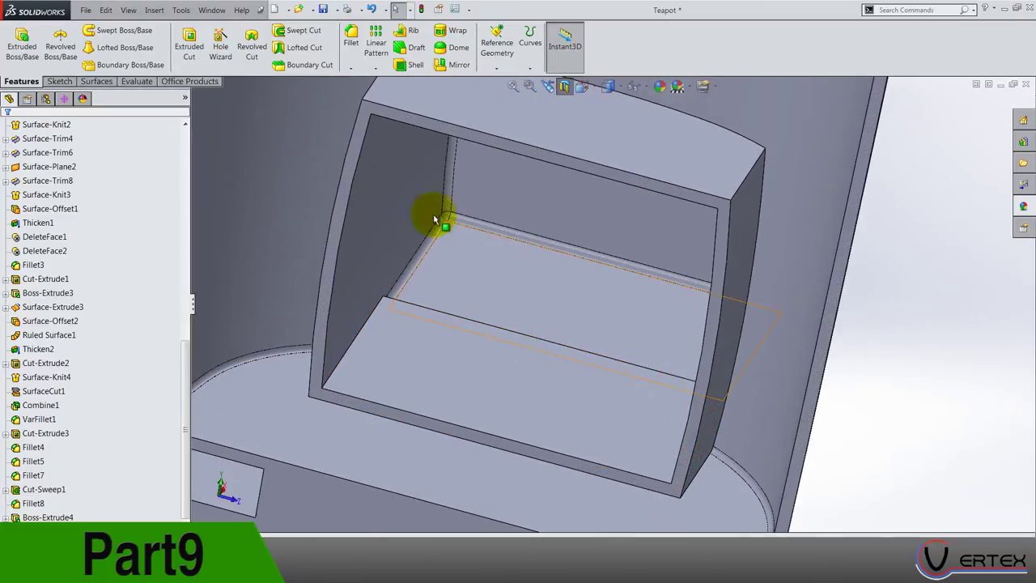
{"action": "left_click", "coordinate": [351, 41]}
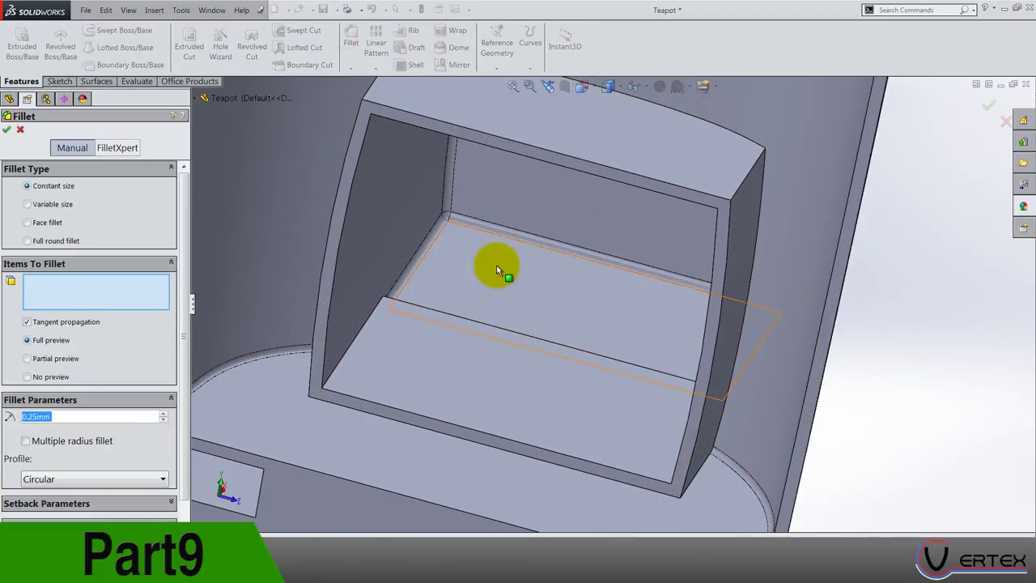
{"action": "type", "text": "0.5"}
{"action": "key", "text": "Return"}
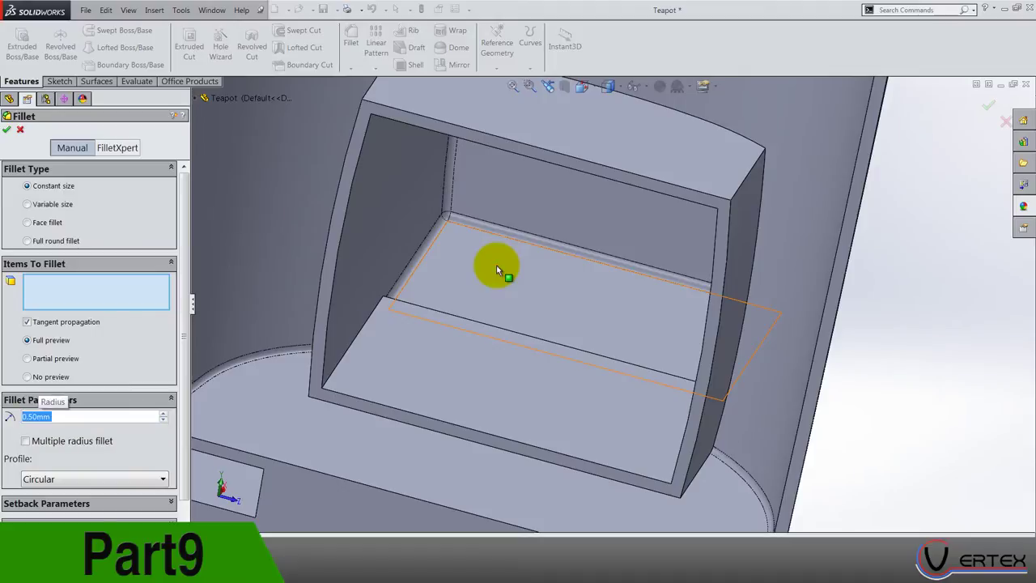
{"action": "left_click", "coordinate": [455, 317]}
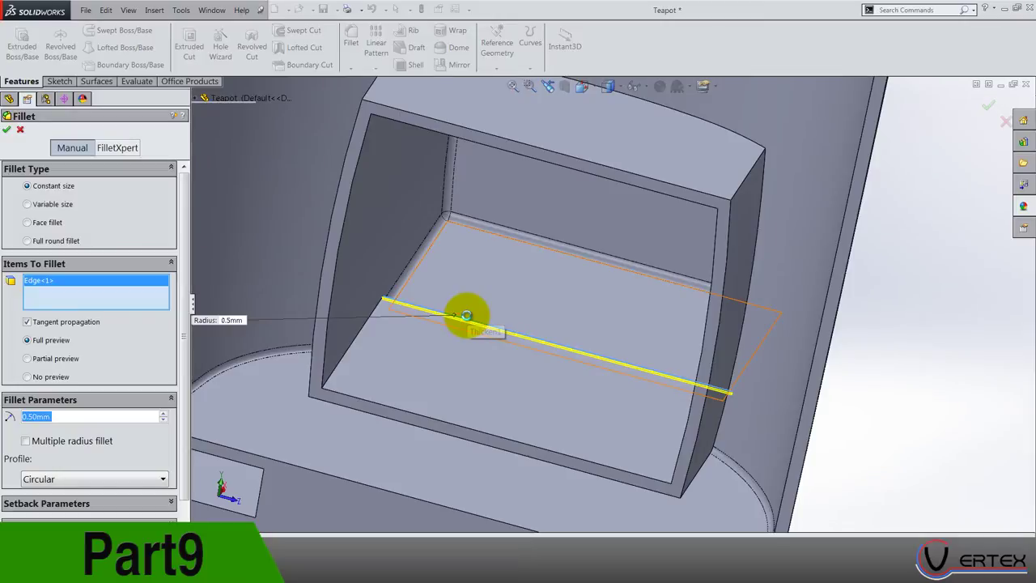
{"action": "right_click", "coordinate": [854, 380]}
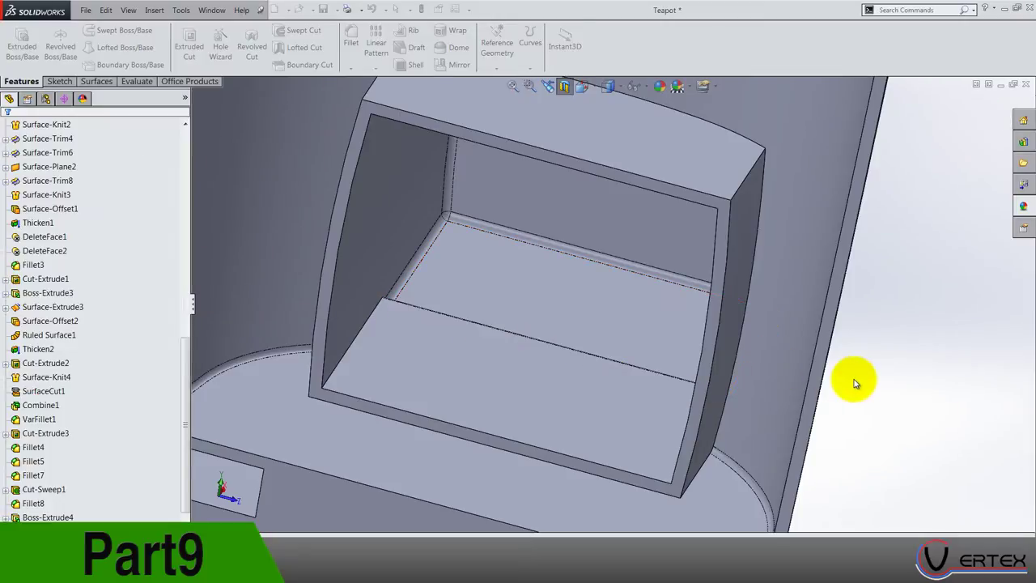
Replace the current section view with one cut along the Front Plane, with the section direction reversed.
{"action": "left_click", "coordinate": [565, 87]}
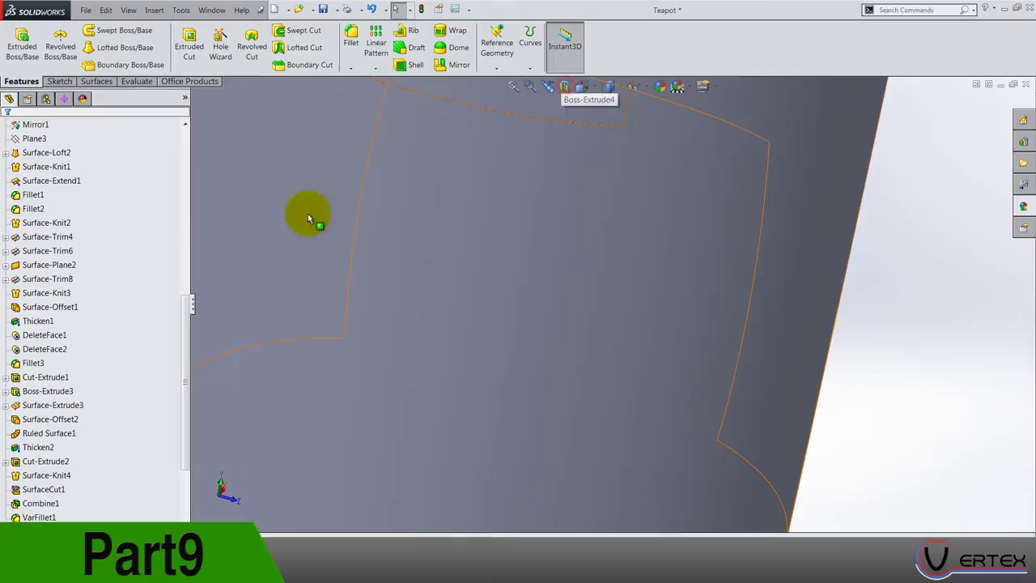
{"action": "scroll", "coordinate": [126, 201], "scroll_direction": "up", "scroll_amount": 9}
{"action": "left_click", "coordinate": [55, 225]}
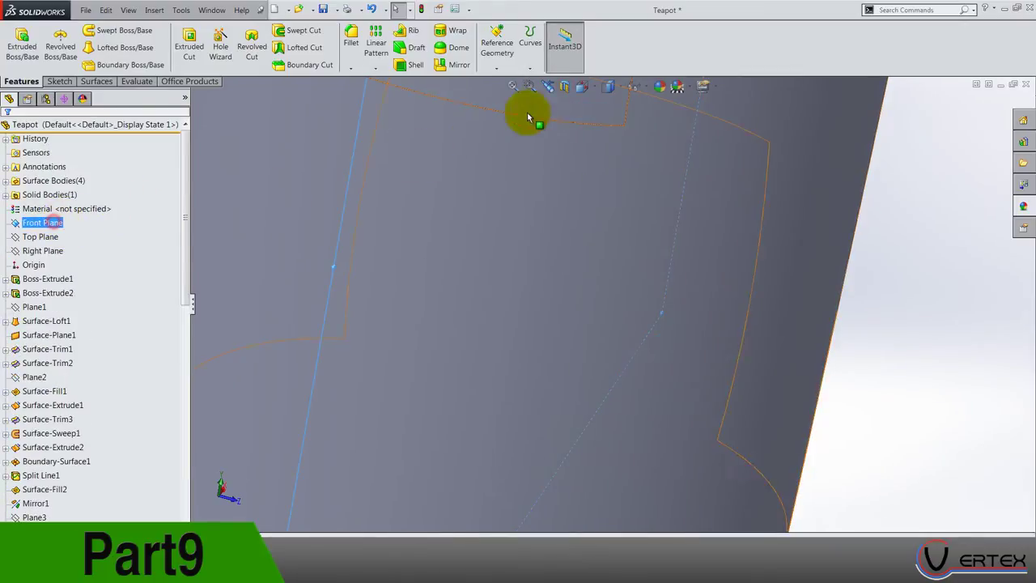
{"action": "left_click", "coordinate": [564, 86]}
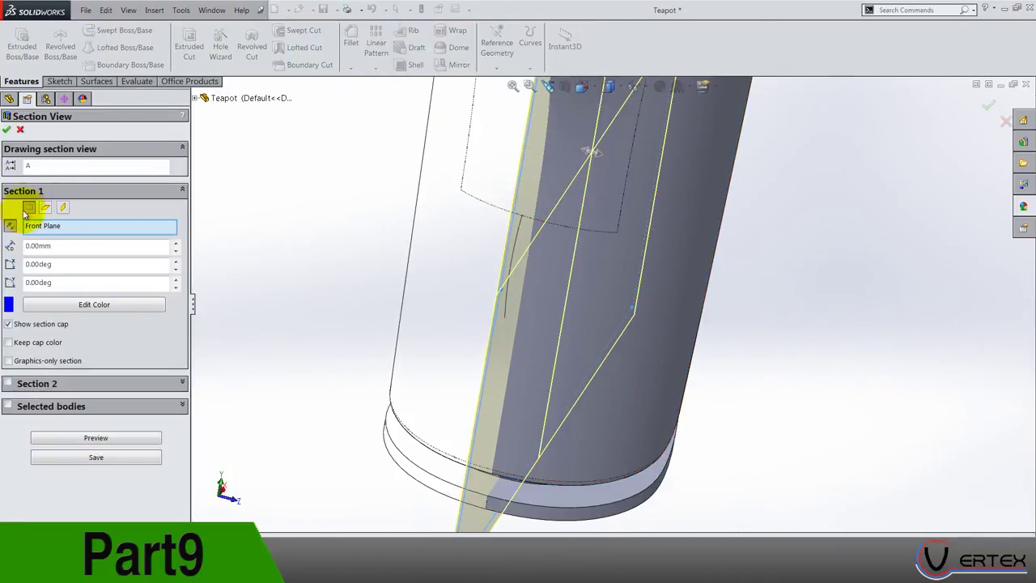
{"action": "left_click", "coordinate": [9, 226]}
{"action": "left_click", "coordinate": [6, 129]}
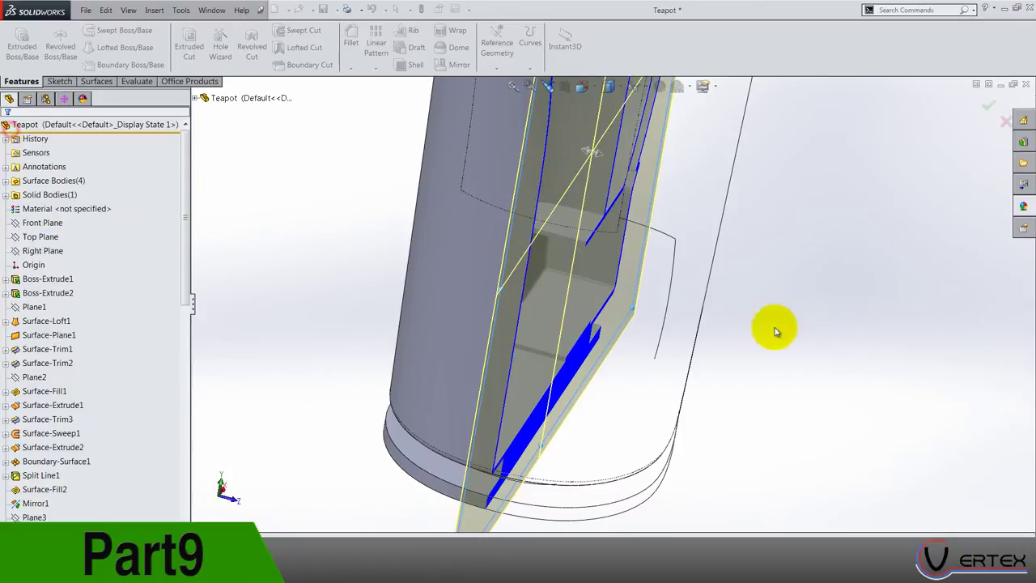
{"action": "middle_click_drag", "start_coordinate": [694, 312], "coordinate": [583, 270]}
{"action": "scroll", "coordinate": [576, 269], "scroll_direction": "down", "scroll_amount": 6}
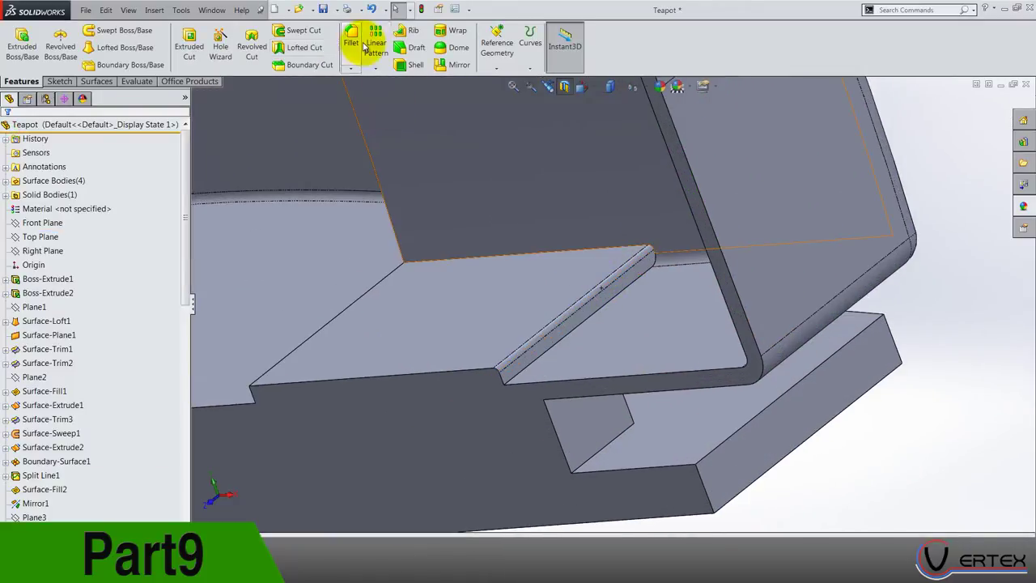
{"action": "left_click", "coordinate": [352, 40]}
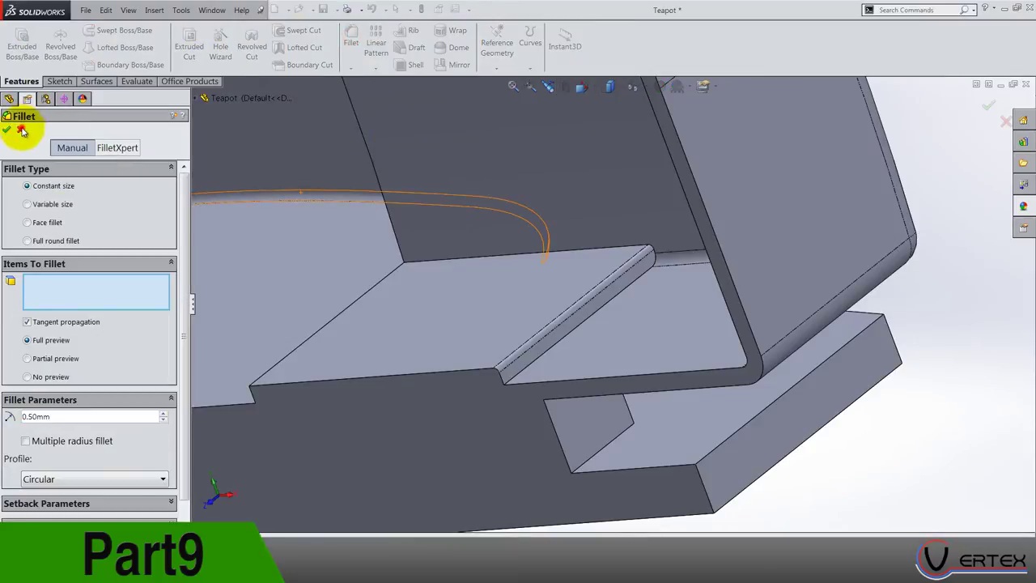
{"action": "left_click", "coordinate": [21, 132]}
Edit the last fillet on the boss's inner floor to include the narrow step face, with a 0.5 mm radius.
{"action": "scroll", "coordinate": [70, 477], "scroll_direction": "down", "scroll_amount": 10}
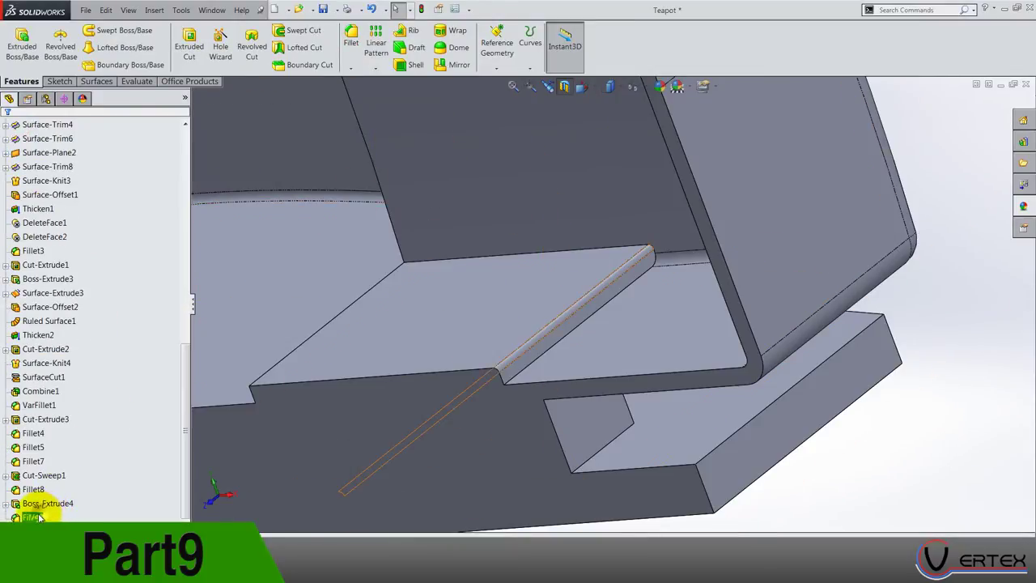
{"action": "right_click", "coordinate": [36, 517]}
{"action": "left_click", "coordinate": [47, 321]}
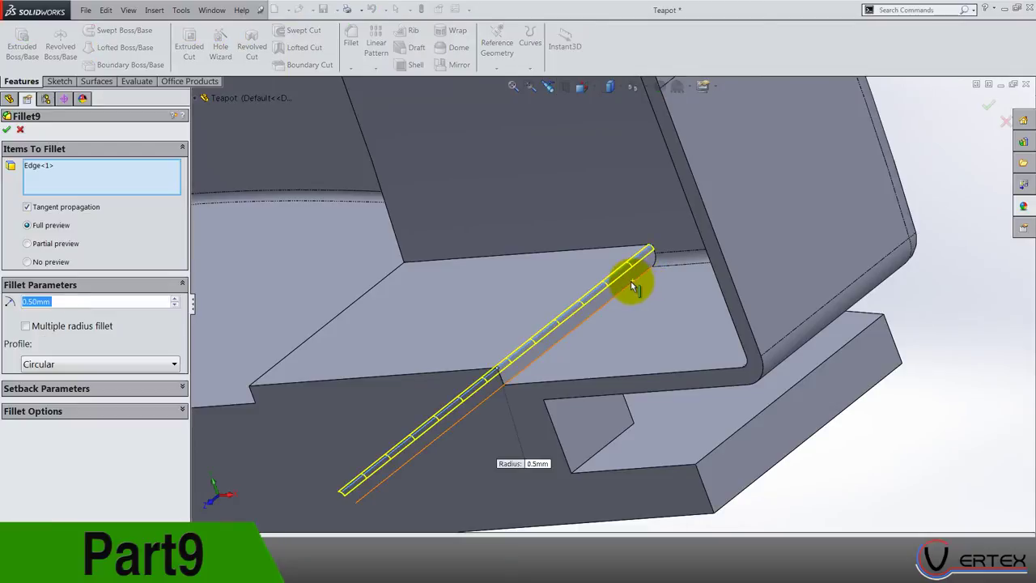
{"action": "left_click", "coordinate": [638, 287]}
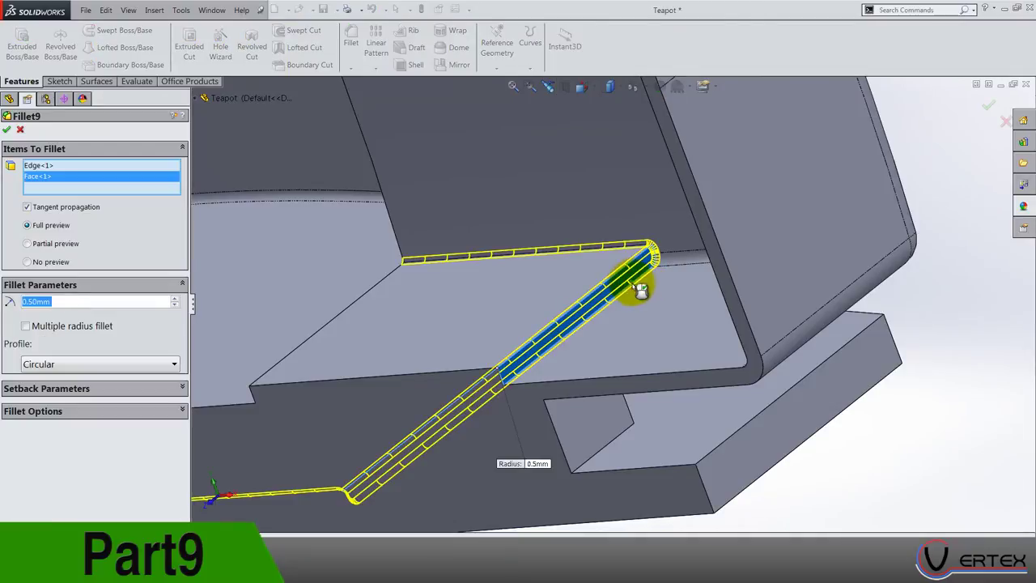
{"action": "scroll", "coordinate": [639, 291], "scroll_direction": "up", "scroll_amount": 3}
{"action": "scroll", "coordinate": [647, 375], "scroll_direction": "down", "scroll_amount": 4}
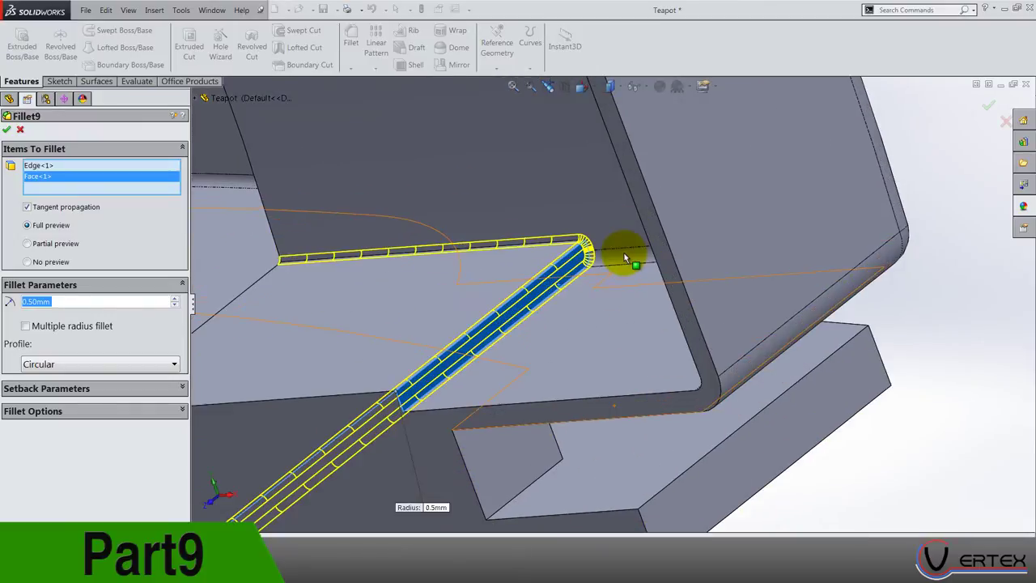
{"action": "scroll", "coordinate": [626, 258], "scroll_direction": "up", "scroll_amount": 5}
{"action": "type", "text": "10.5"}
{"action": "key", "text": "Return"}
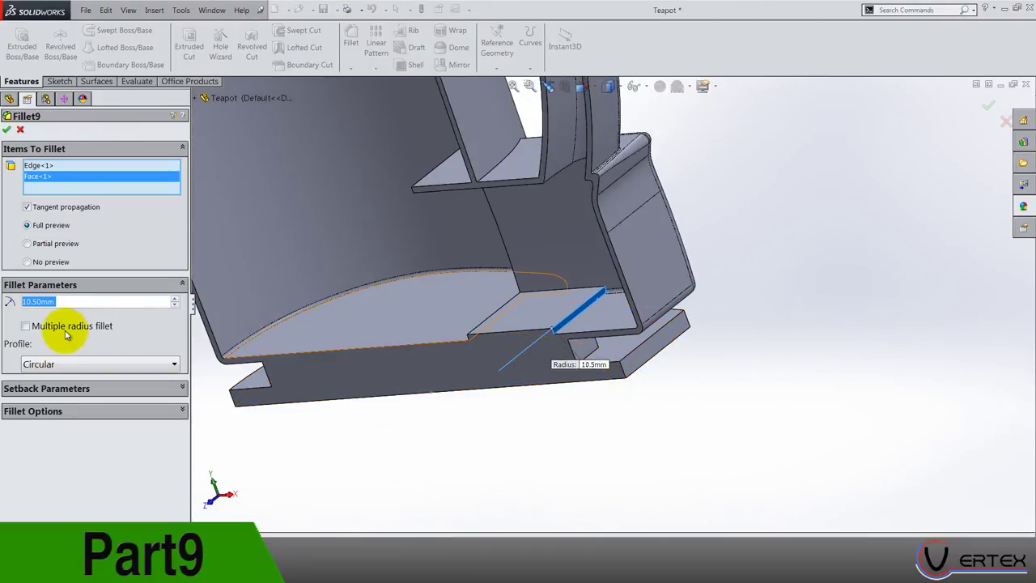
{"action": "type", "text": "0.5"}
{"action": "key", "text": "Return"}
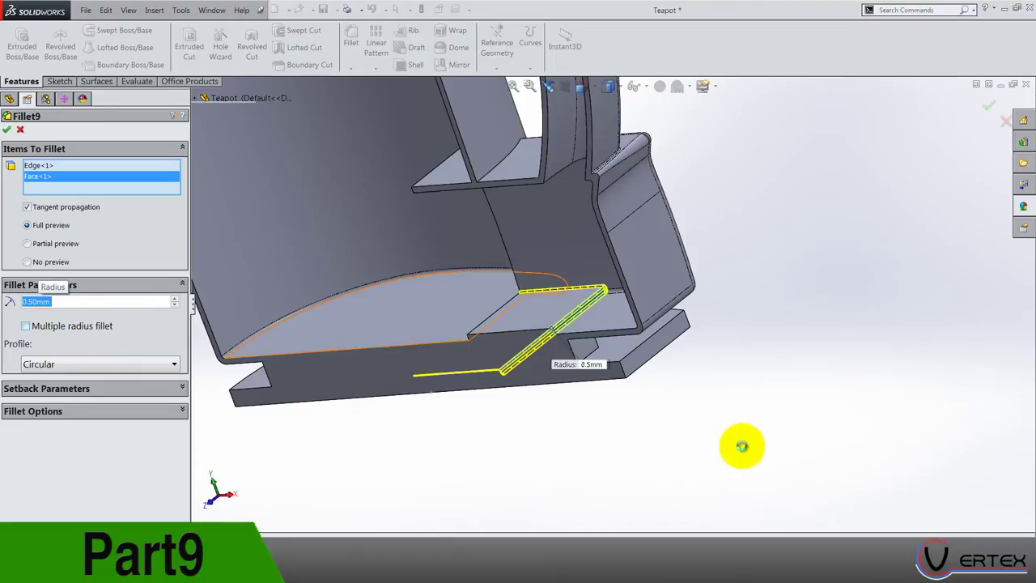
{"action": "key", "text": "Return"}
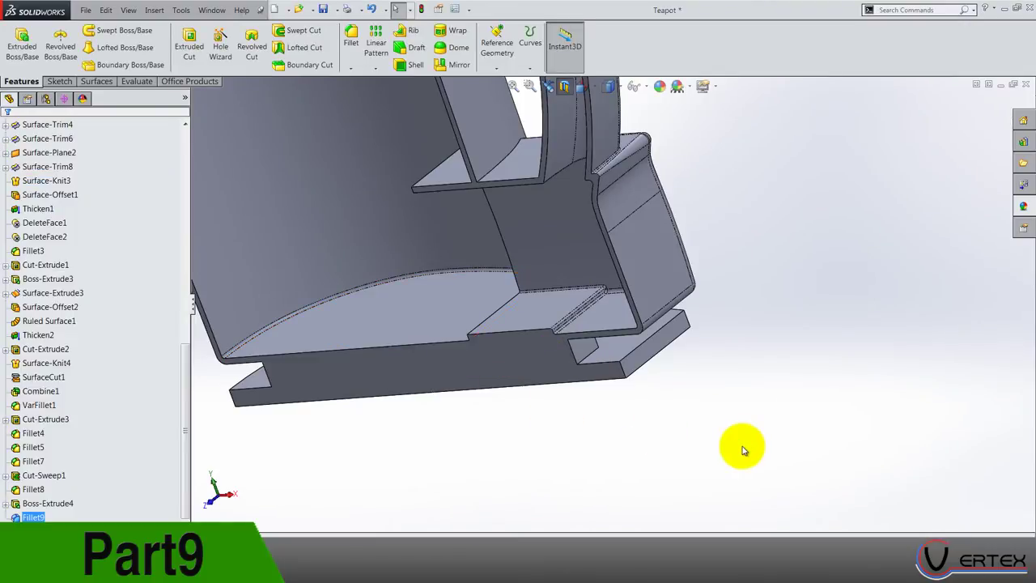
{"action": "left_click", "coordinate": [744, 450]}
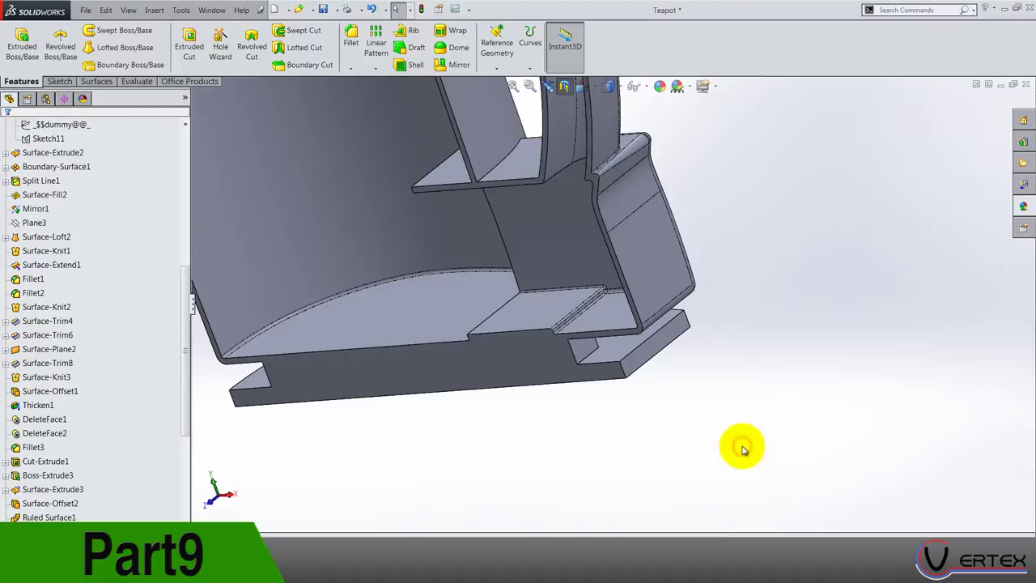
Try a 0.25 mm fillet on the curved edge where the hollow boss's top face meets the body wall.
{"action": "middle_click_drag", "start_coordinate": [742, 446], "coordinate": [582, 232]}
{"action": "scroll", "coordinate": [583, 232], "scroll_direction": "down", "scroll_amount": 3}
{"action": "left_click", "coordinate": [350, 45]}
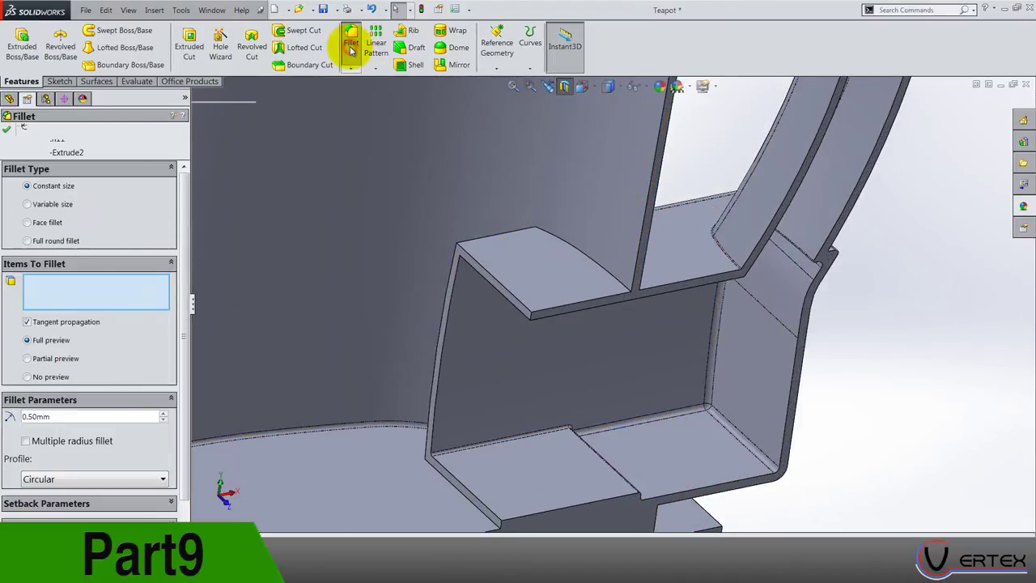
{"action": "type", "text": "0.25"}
{"action": "key", "text": "Return"}
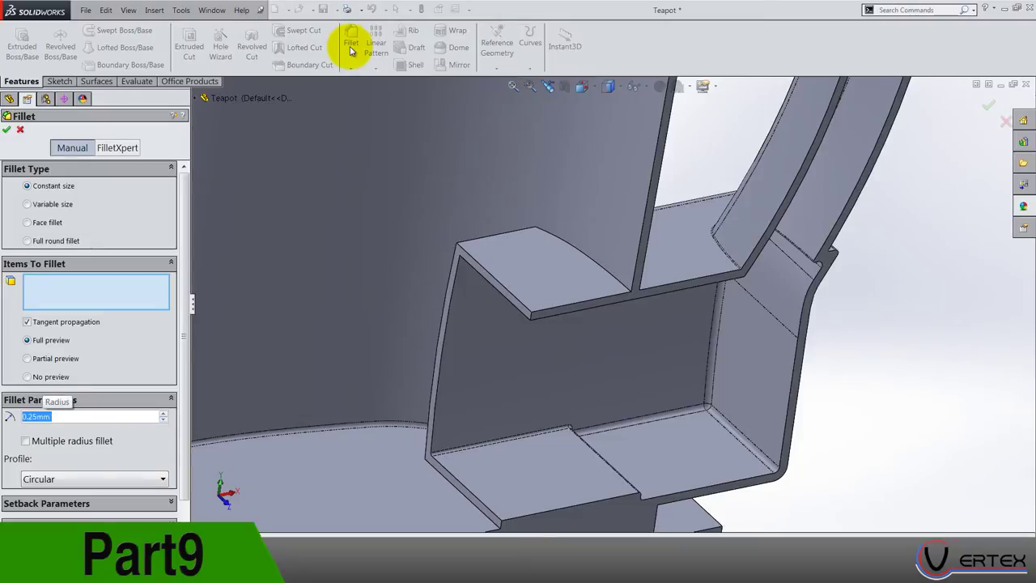
{"action": "left_click", "coordinate": [570, 247]}
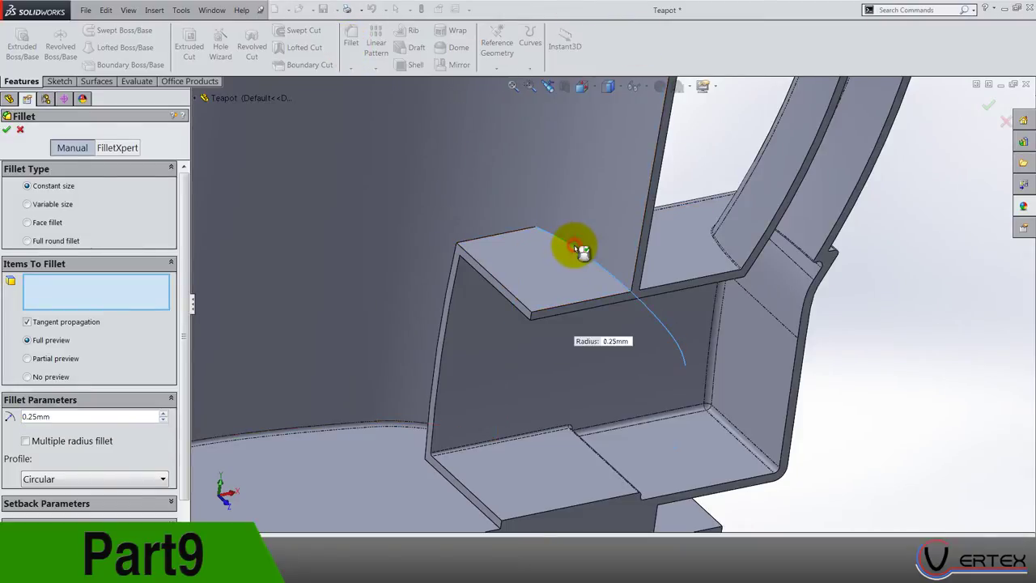
{"action": "middle_click_drag", "start_coordinate": [579, 245], "coordinate": [603, 328]}
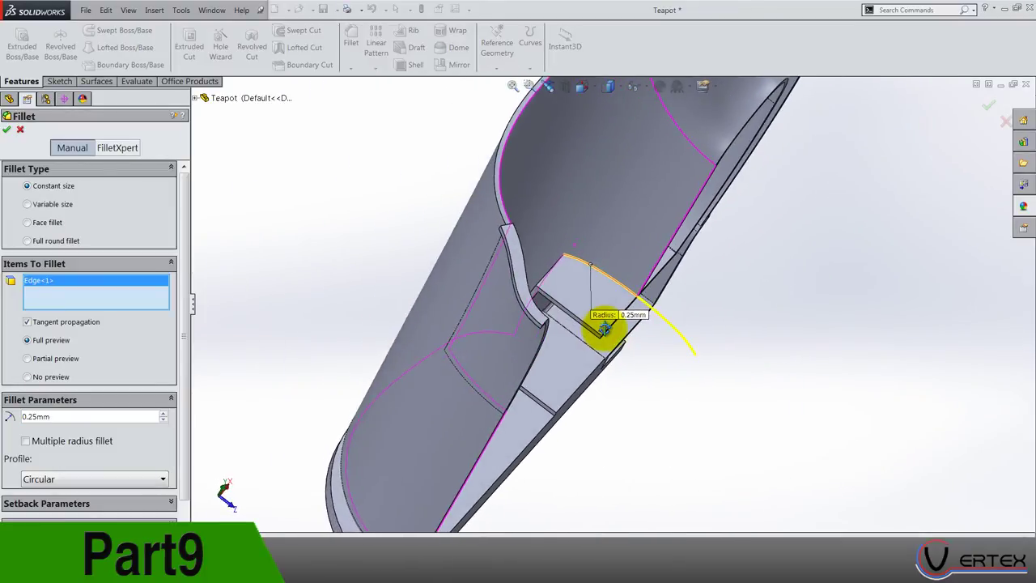
{"action": "scroll", "coordinate": [603, 328], "scroll_direction": "down", "scroll_amount": 8}
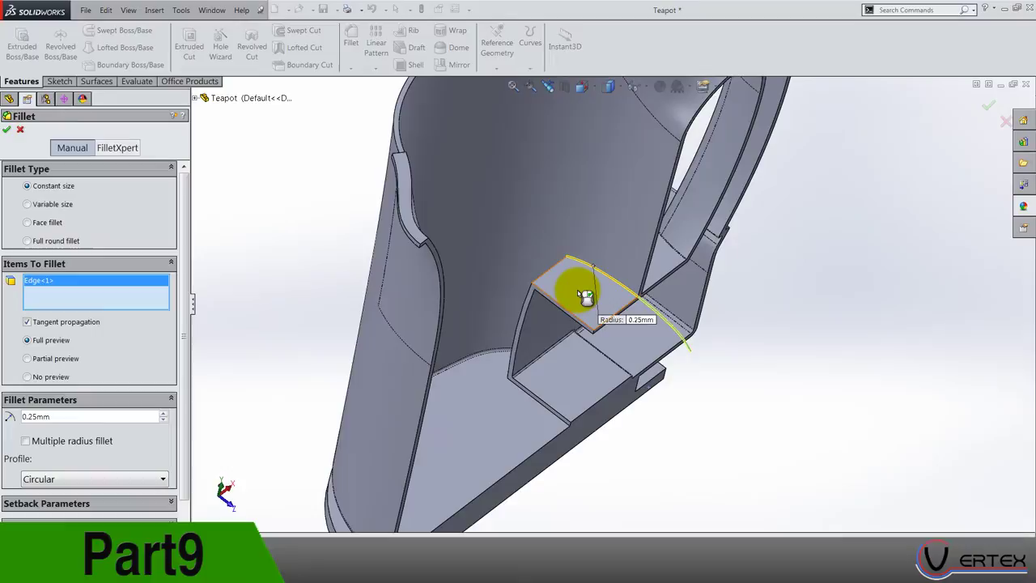
{"action": "right_click", "coordinate": [61, 296]}
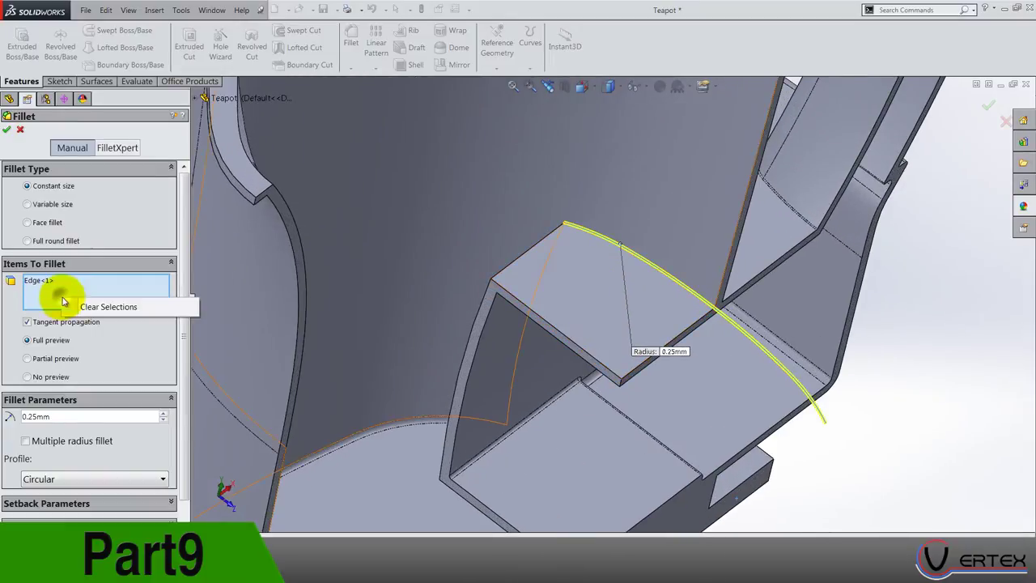
{"action": "left_click", "coordinate": [91, 307]}
Set the fillet radius to 1 mm and select the short inner edge between the hollow boss's ceiling and side wall.
{"action": "middle_click_drag", "start_coordinate": [544, 289], "coordinate": [508, 131]}
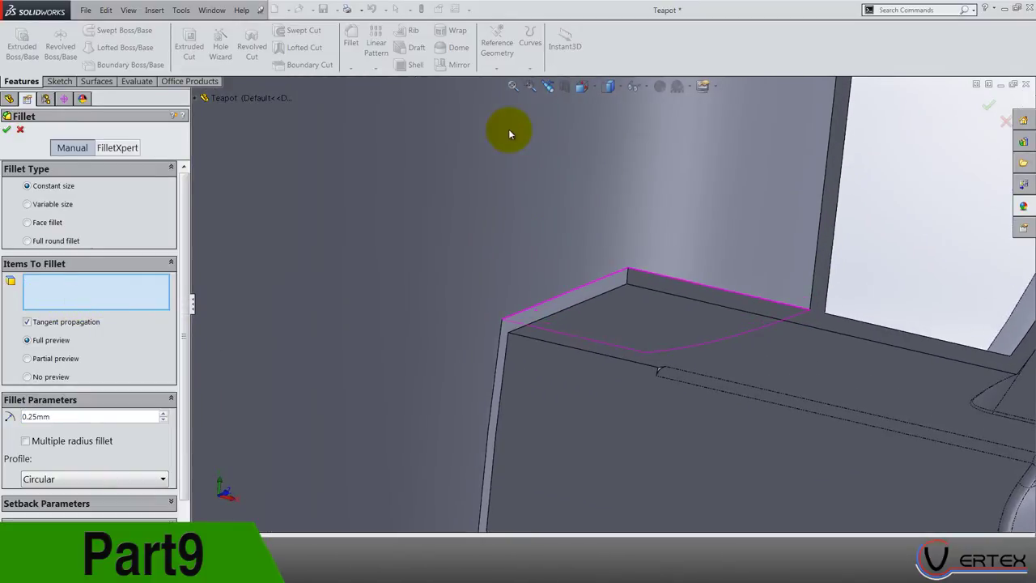
{"action": "scroll", "coordinate": [728, 378], "scroll_direction": "down", "scroll_amount": 1}
{"action": "scroll", "coordinate": [728, 378], "scroll_direction": "up", "scroll_amount": 4}
{"action": "scroll", "coordinate": [728, 378], "scroll_direction": "down", "scroll_amount": 2}
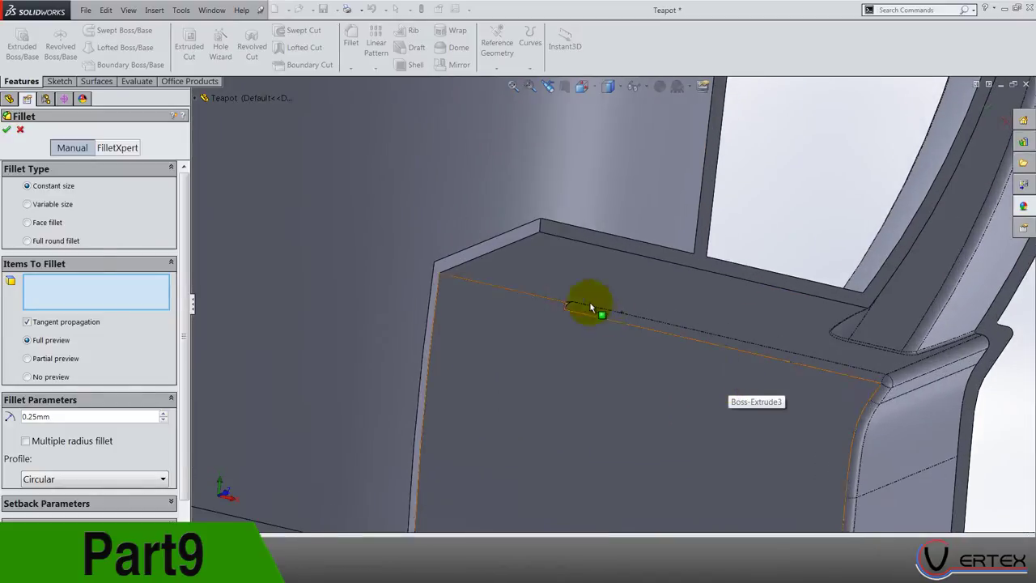
{"action": "scroll", "coordinate": [591, 307], "scroll_direction": "down", "scroll_amount": 3}
{"action": "left_click", "coordinate": [81, 415]}
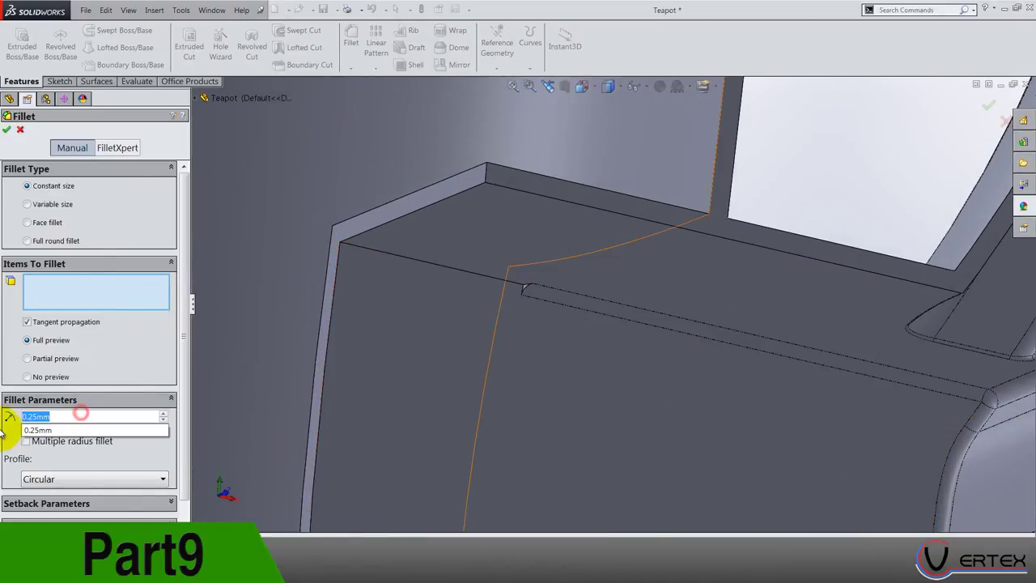
{"action": "type", "text": "1"}
{"action": "key", "text": "Return"}
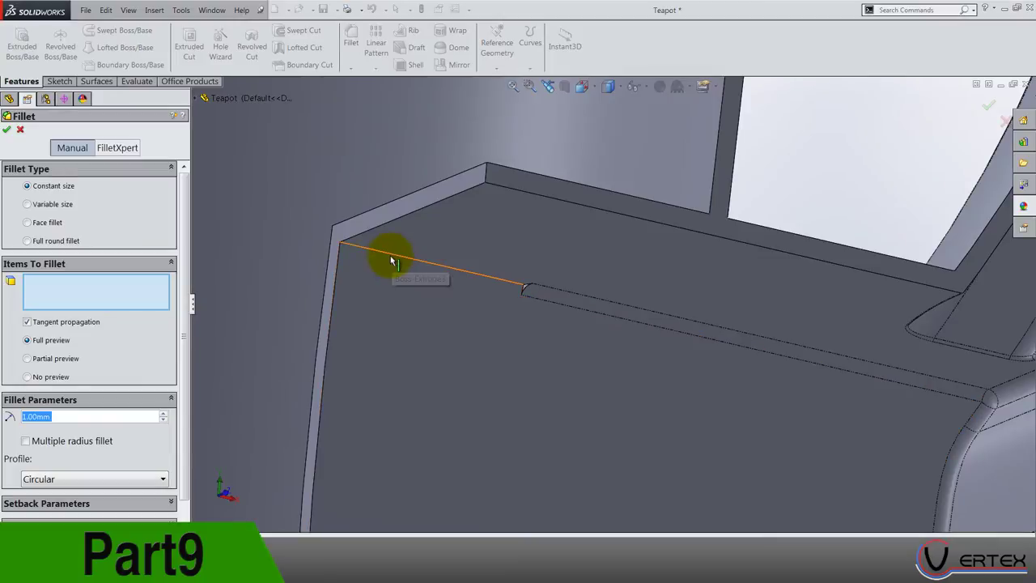
{"action": "left_click", "coordinate": [395, 283]}
{"action": "scroll", "coordinate": [513, 305], "scroll_direction": "up", "scroll_amount": 2}
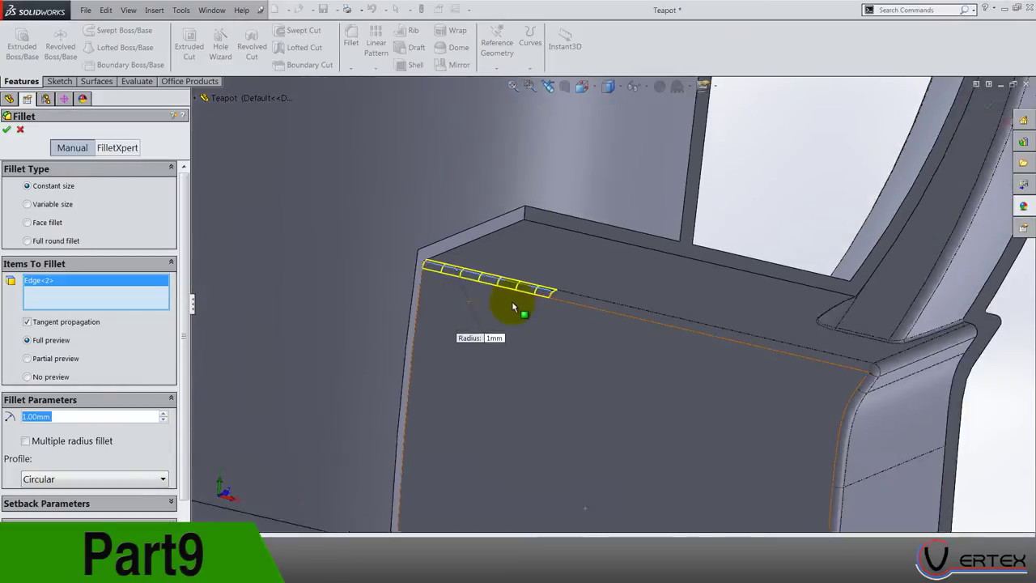
Add the matching outer upper edge of the boss to the fillet and apply it with a 1 mm radius.
{"action": "middle_click_drag", "start_coordinate": [513, 305], "coordinate": [488, 314]}
{"action": "middle_click_drag", "start_coordinate": [512, 359], "coordinate": [671, 393]}
{"action": "left_click", "coordinate": [638, 342]}
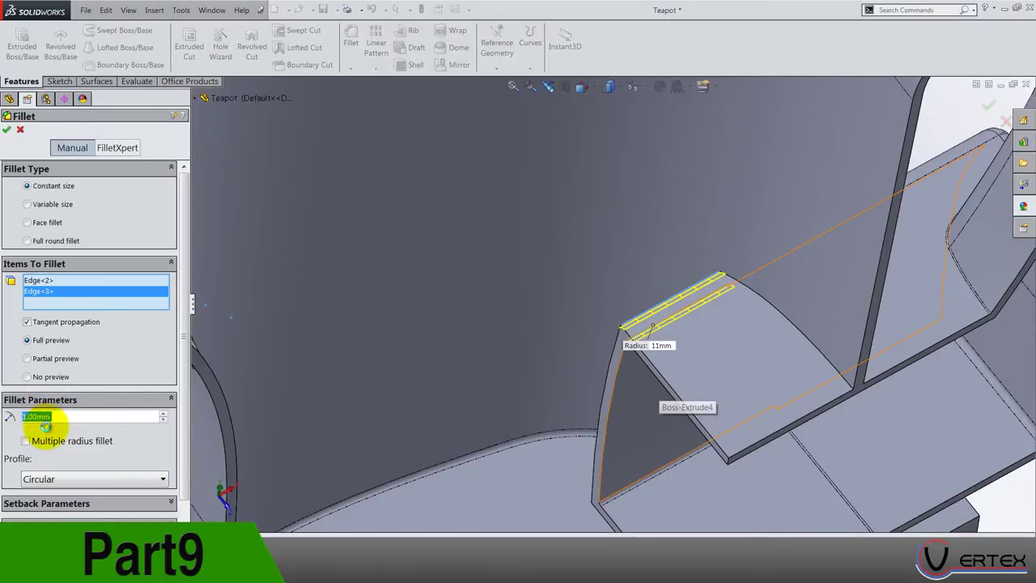
{"action": "type", "text": "11"}
{"action": "key", "text": "Return"}
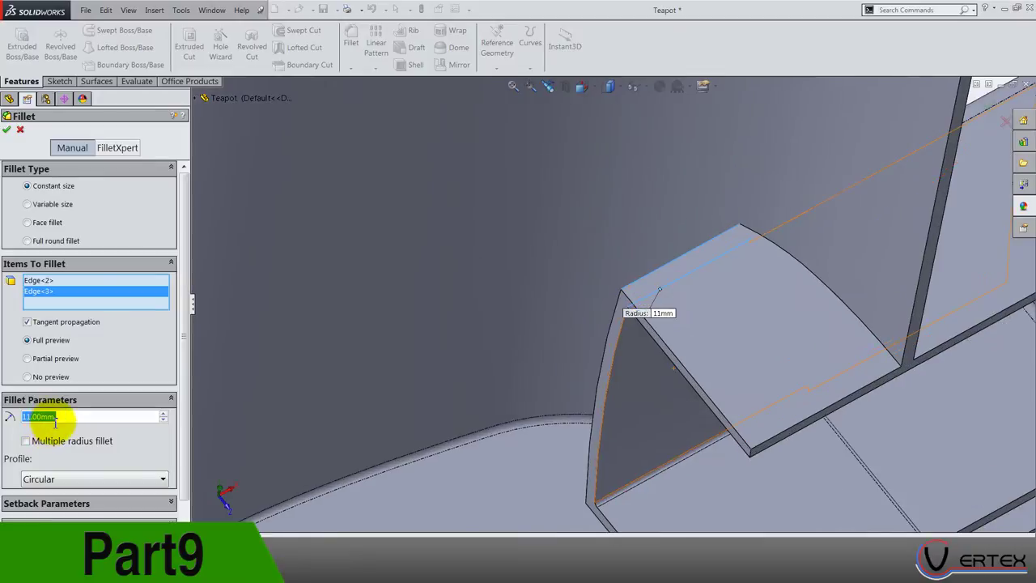
{"action": "type", "text": "1"}
{"action": "key", "text": "Return"}
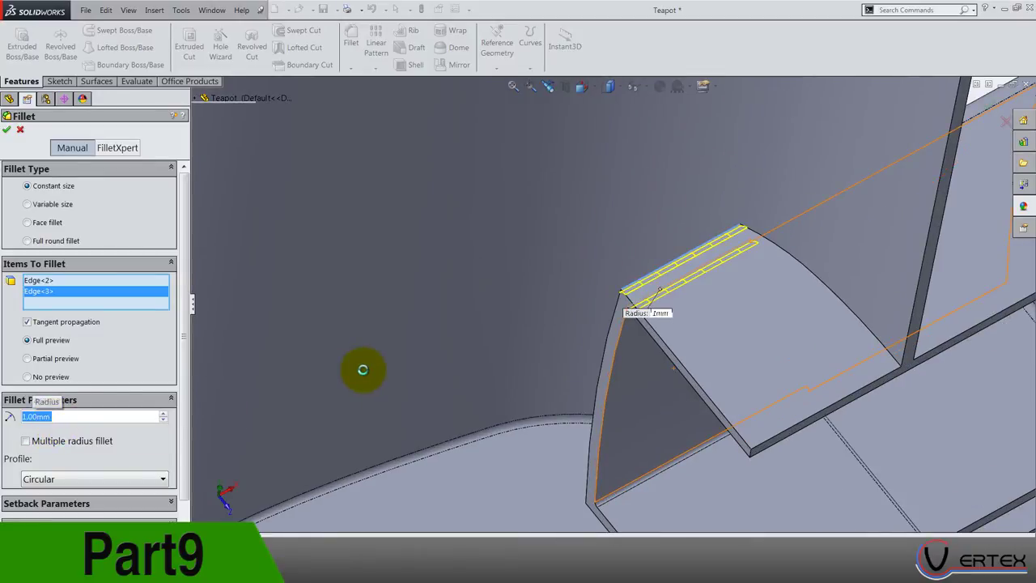
{"action": "key", "text": "Return"}
{"action": "scroll", "coordinate": [395, 352], "scroll_direction": "up", "scroll_amount": 1}
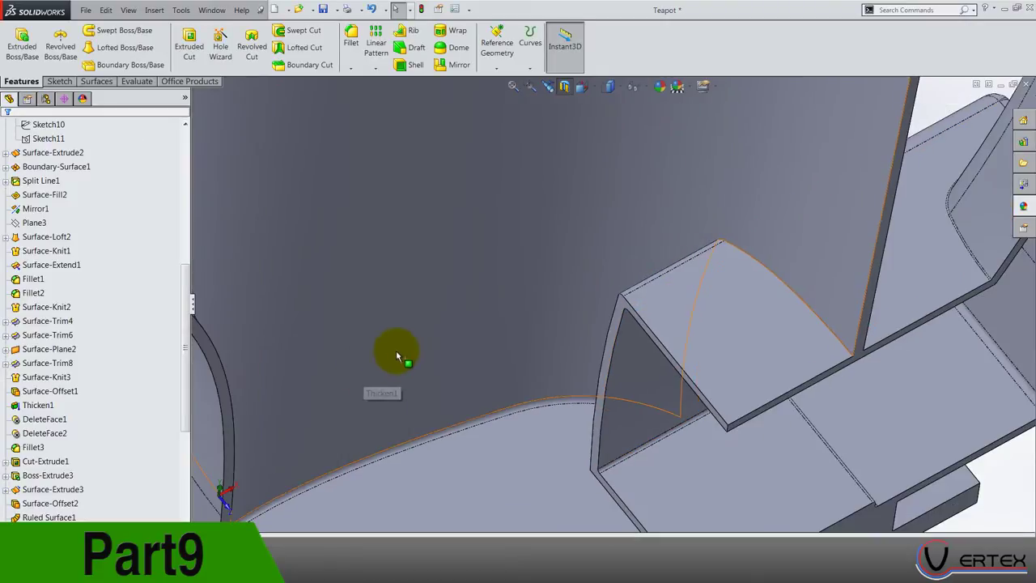
{"action": "left_click", "coordinate": [400, 349]}
Replace the current section view with one cut along the Front Plane, reversed to show the opposite half of the teapot.
{"action": "scroll", "coordinate": [310, 273], "scroll_direction": "up", "scroll_amount": 4}
{"action": "left_click", "coordinate": [306, 264]}
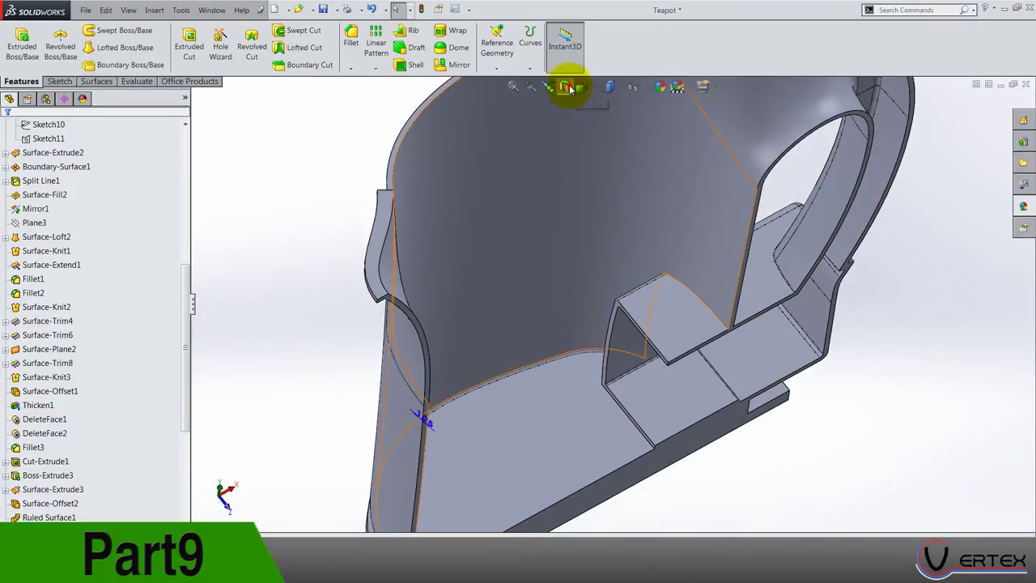
{"action": "left_click", "coordinate": [567, 87]}
{"action": "scroll", "coordinate": [81, 206], "scroll_direction": "up", "scroll_amount": 8}
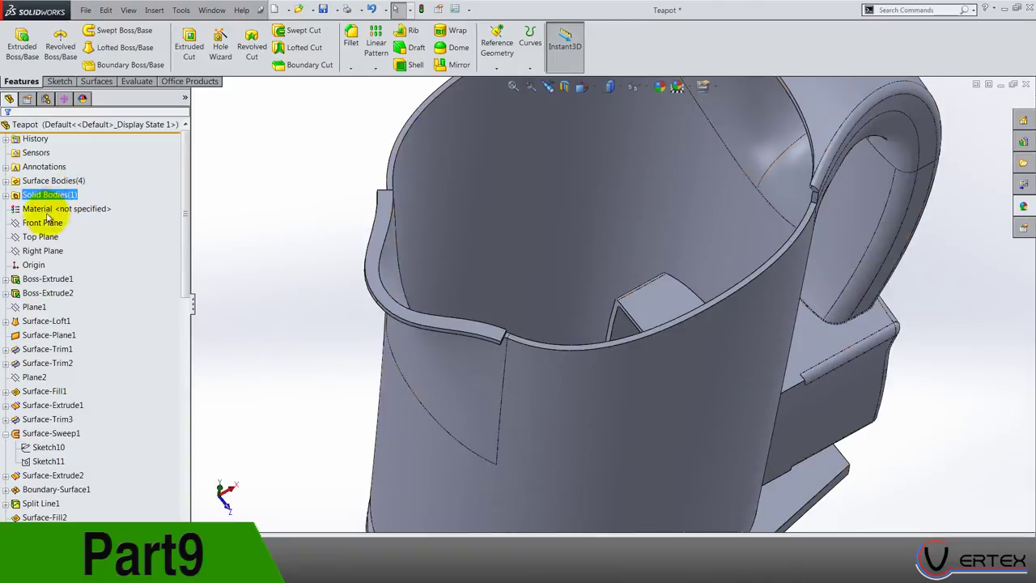
{"action": "left_click", "coordinate": [45, 222]}
{"action": "left_click", "coordinate": [566, 88]}
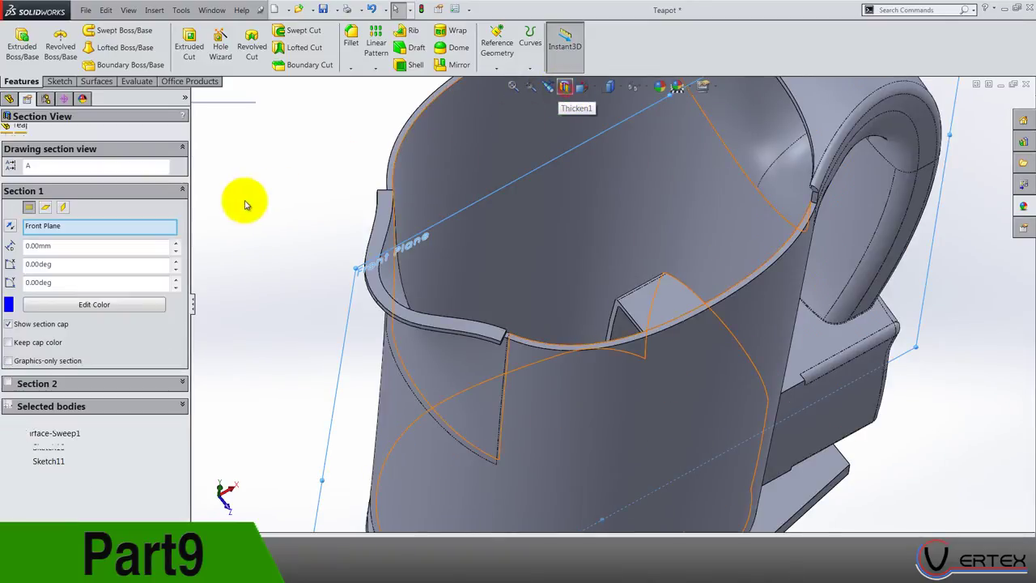
{"action": "left_click", "coordinate": [10, 227]}
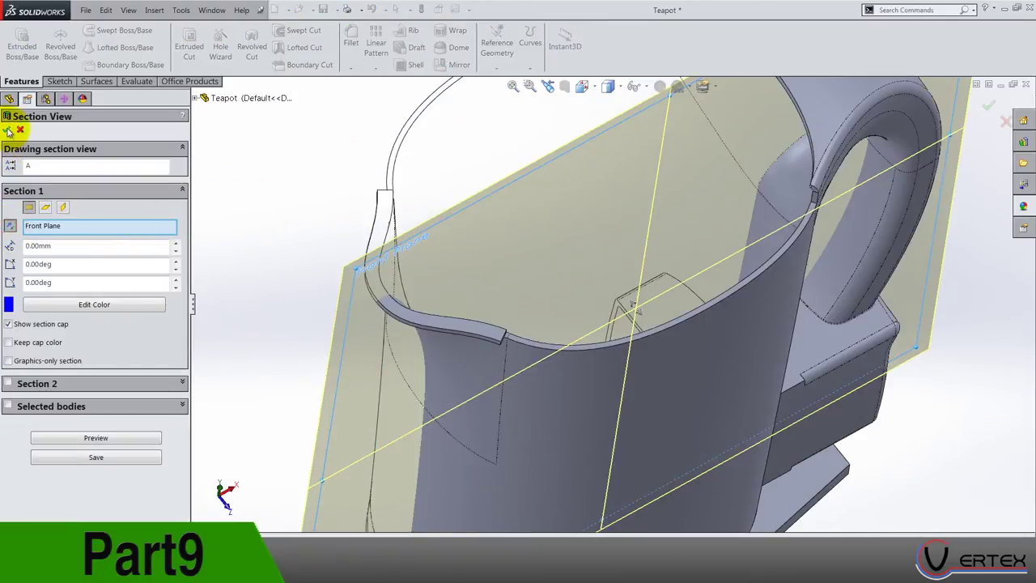
{"action": "left_click", "coordinate": [8, 130]}
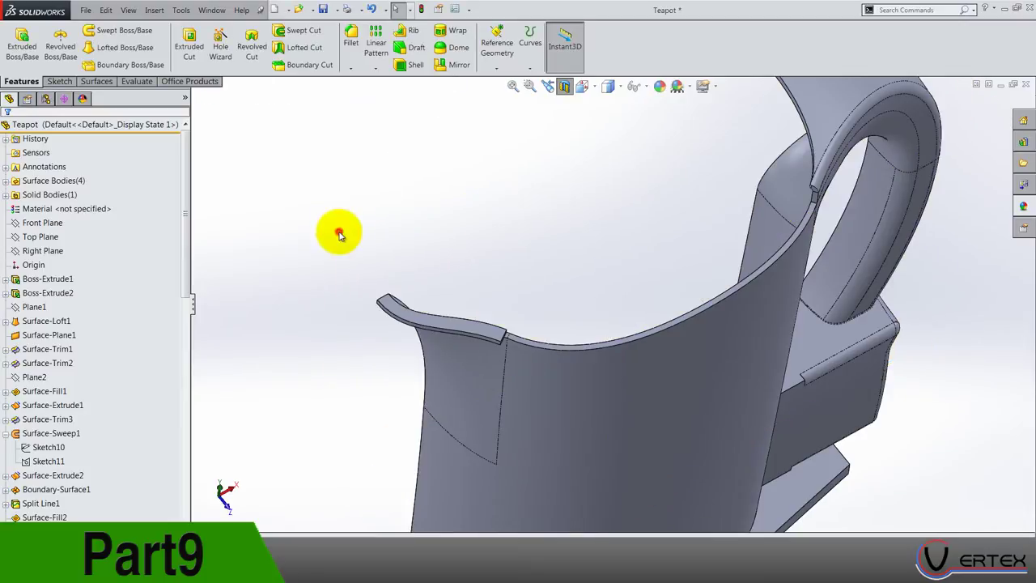
Edit the existing 1 mm boss fillet to include the matching outer and inner upper edges on the opposite side.
{"action": "middle_click_drag", "start_coordinate": [339, 233], "coordinate": [478, 384]}
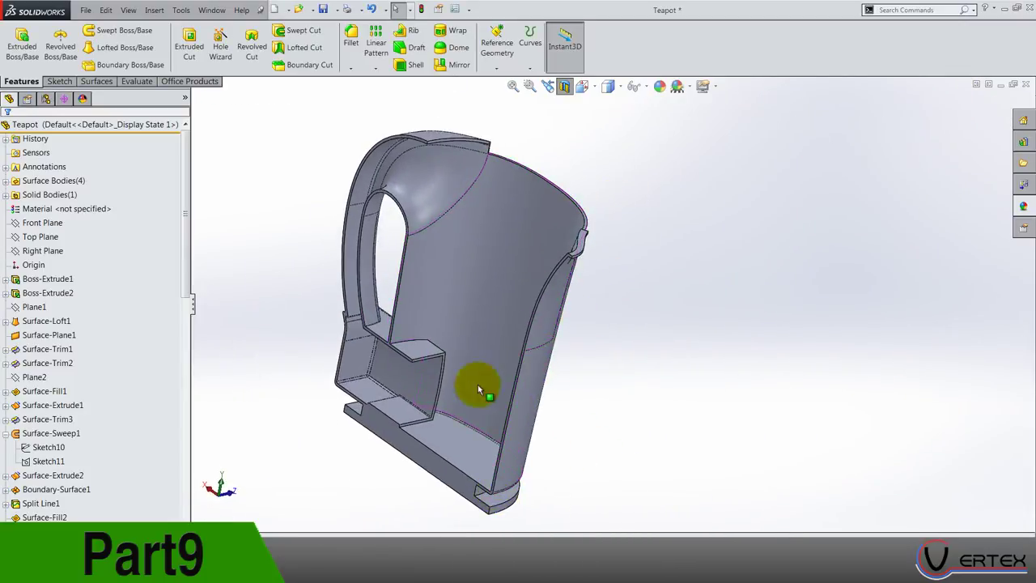
{"action": "scroll", "coordinate": [455, 277], "scroll_direction": "down", "scroll_amount": 8}
{"action": "scroll", "coordinate": [120, 423], "scroll_direction": "down", "scroll_amount": 7}
{"action": "left_click", "coordinate": [18, 491]}
{"action": "scroll", "coordinate": [17, 492], "scroll_direction": "down", "scroll_amount": 6}
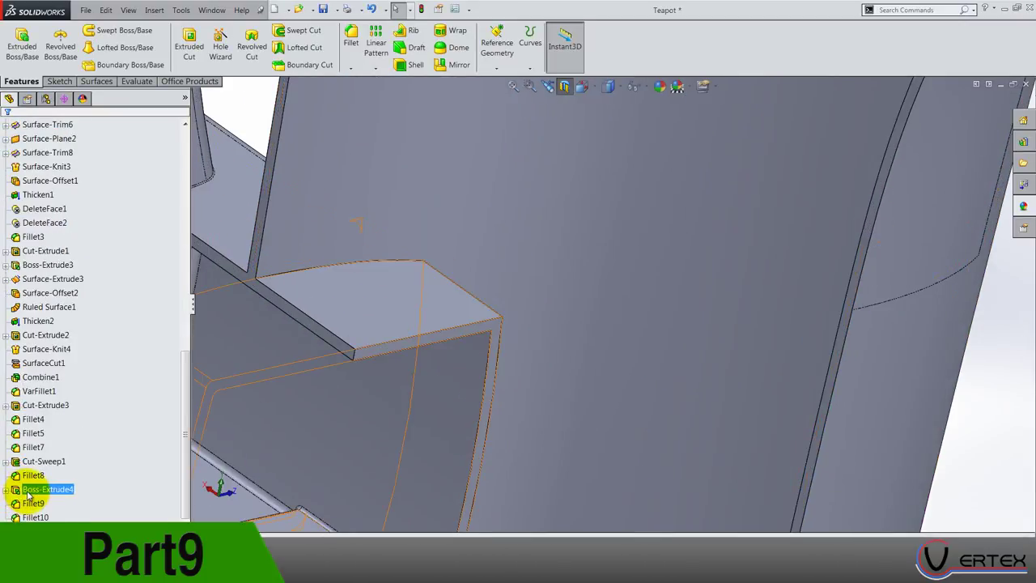
{"action": "right_click", "coordinate": [25, 510]}
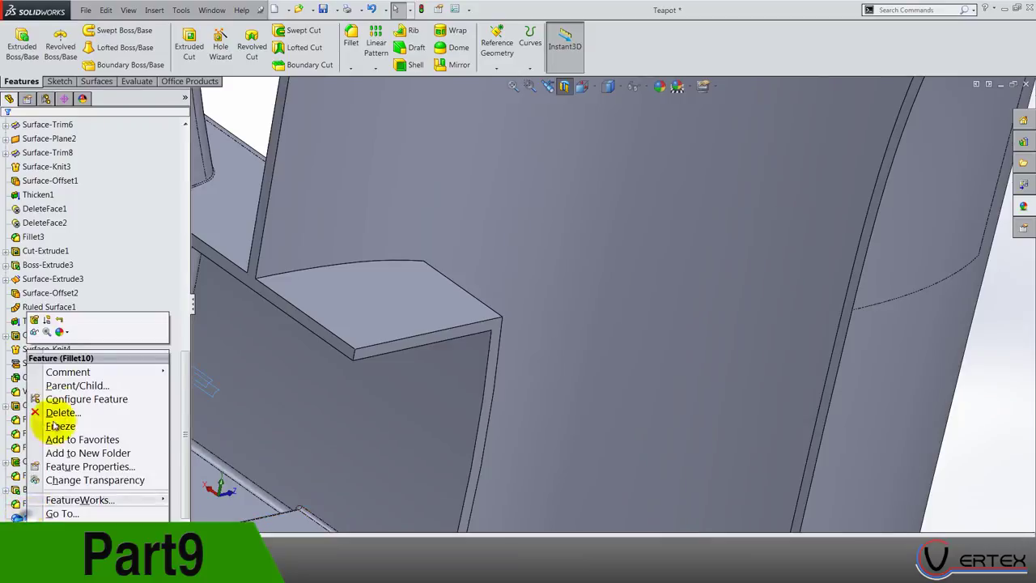
{"action": "left_click", "coordinate": [35, 322]}
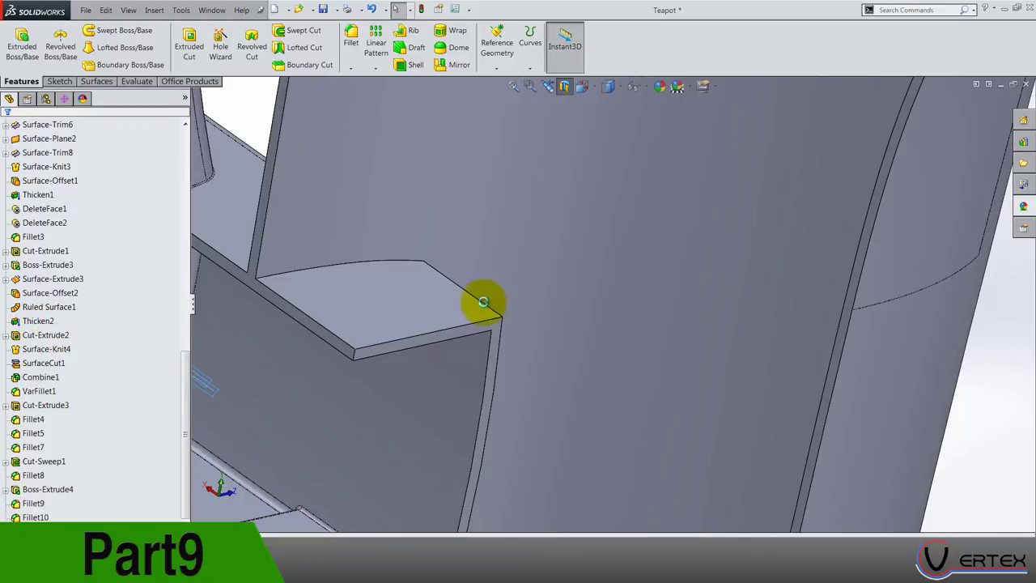
{"action": "left_click", "coordinate": [477, 299]}
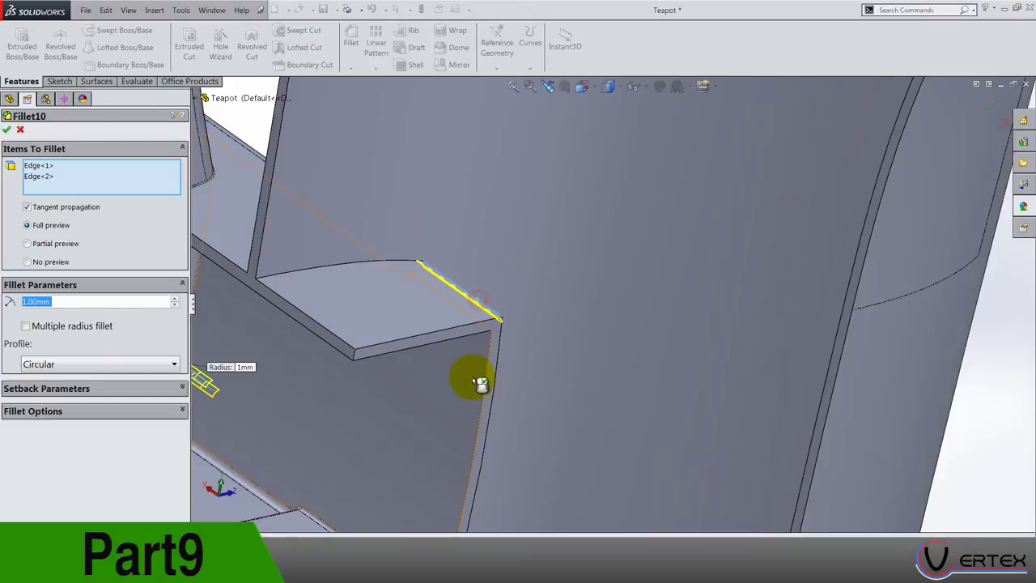
{"action": "middle_click_drag", "start_coordinate": [474, 377], "coordinate": [474, 317]}
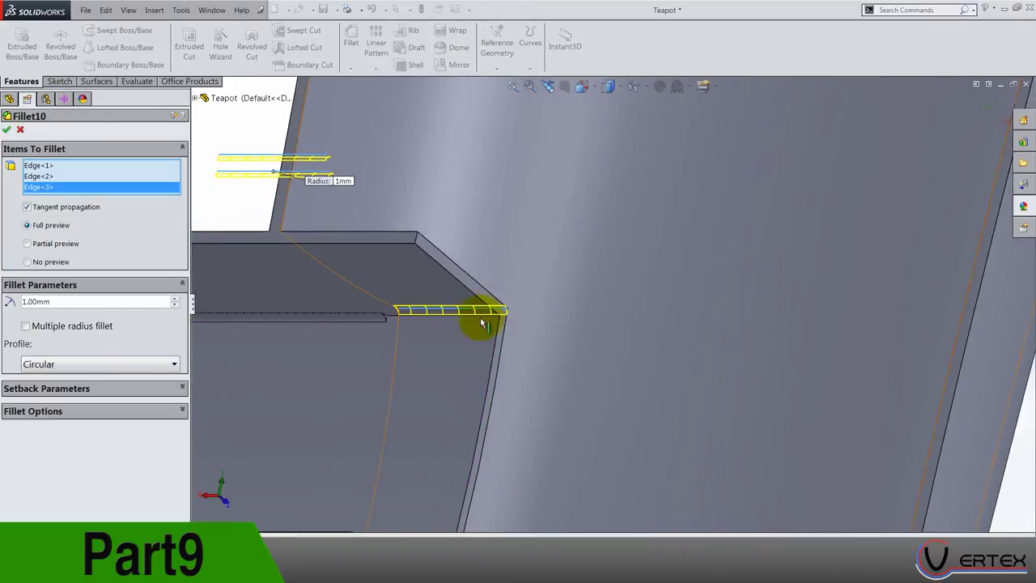
{"action": "left_click", "coordinate": [424, 319]}
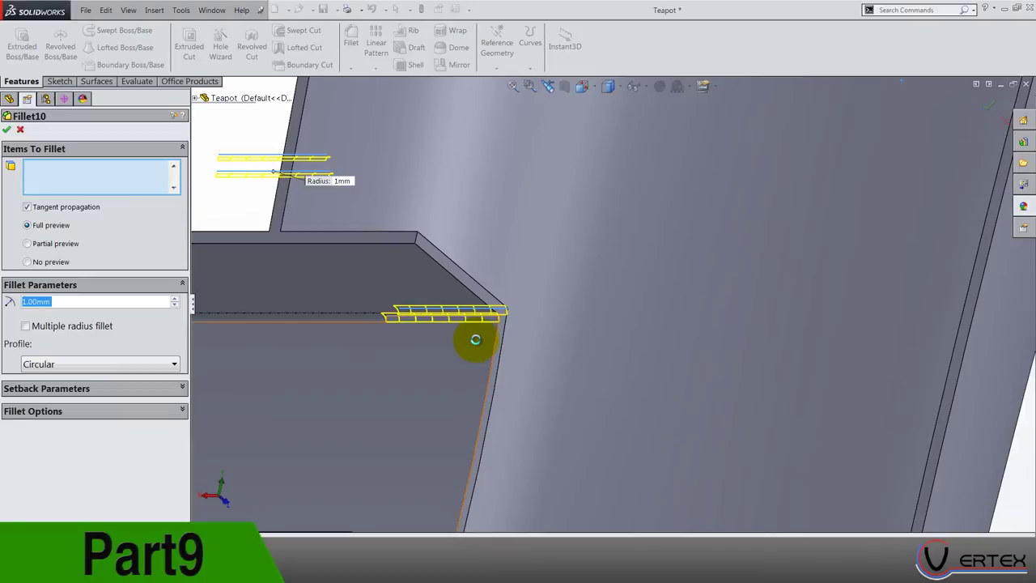
{"action": "key", "text": "Return"}
Fillet the edge chain where the hollow boss meets the teapot's inner body wall with a 0.25 mm radius.
{"action": "key", "text": "f"}
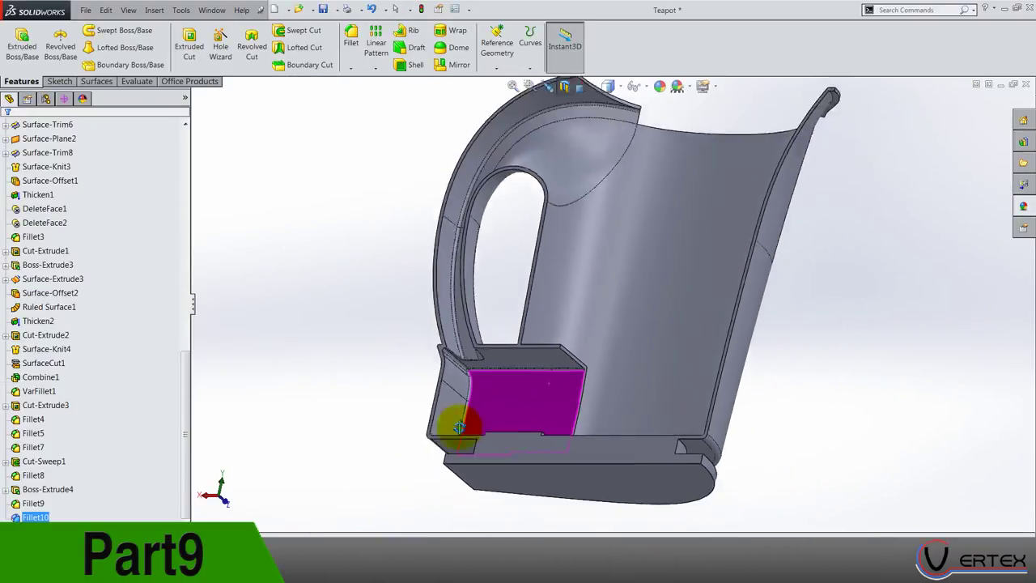
{"action": "middle_click_drag", "start_coordinate": [460, 427], "coordinate": [440, 358]}
{"action": "left_click", "coordinate": [440, 357]}
{"action": "scroll", "coordinate": [532, 370], "scroll_direction": "up", "scroll_amount": 3}
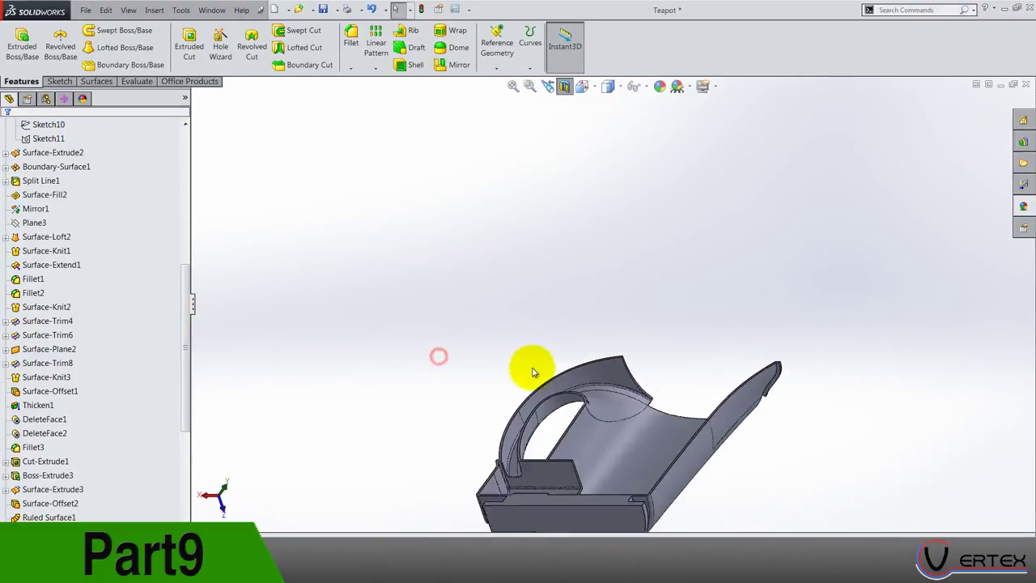
{"action": "middle_click_drag", "start_coordinate": [532, 370], "coordinate": [583, 505]}
{"action": "scroll", "coordinate": [598, 458], "scroll_direction": "down", "scroll_amount": 3}
{"action": "scroll", "coordinate": [631, 354], "scroll_direction": "down", "scroll_amount": 5}
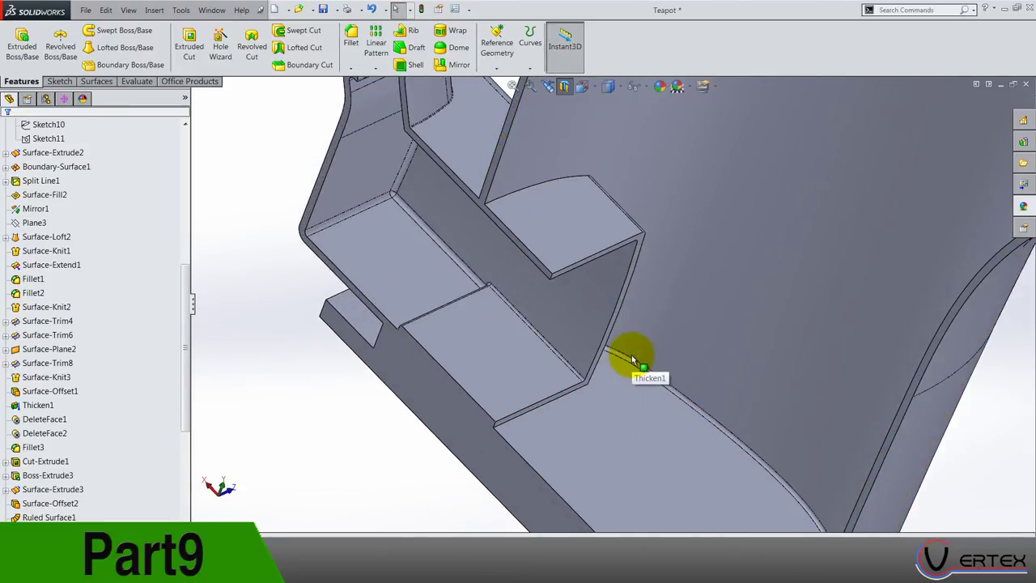
{"action": "left_click", "coordinate": [351, 42]}
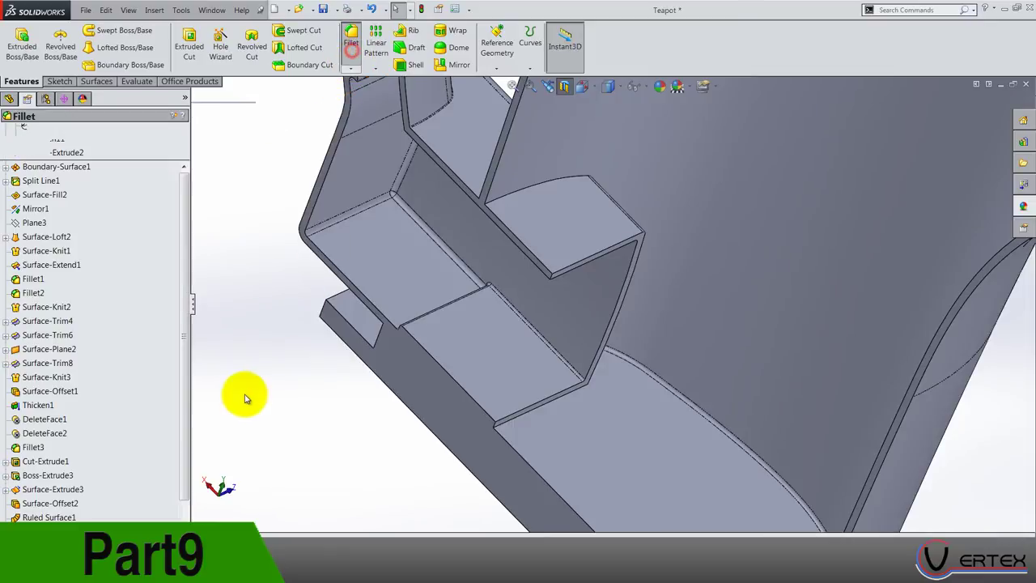
{"action": "type", "text": "0.25"}
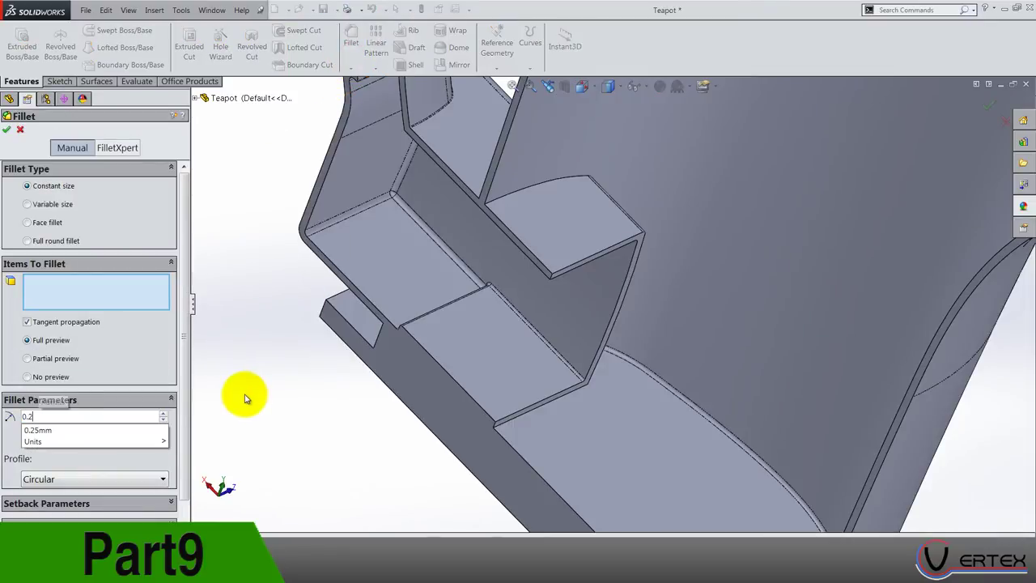
{"action": "key", "text": "Return"}
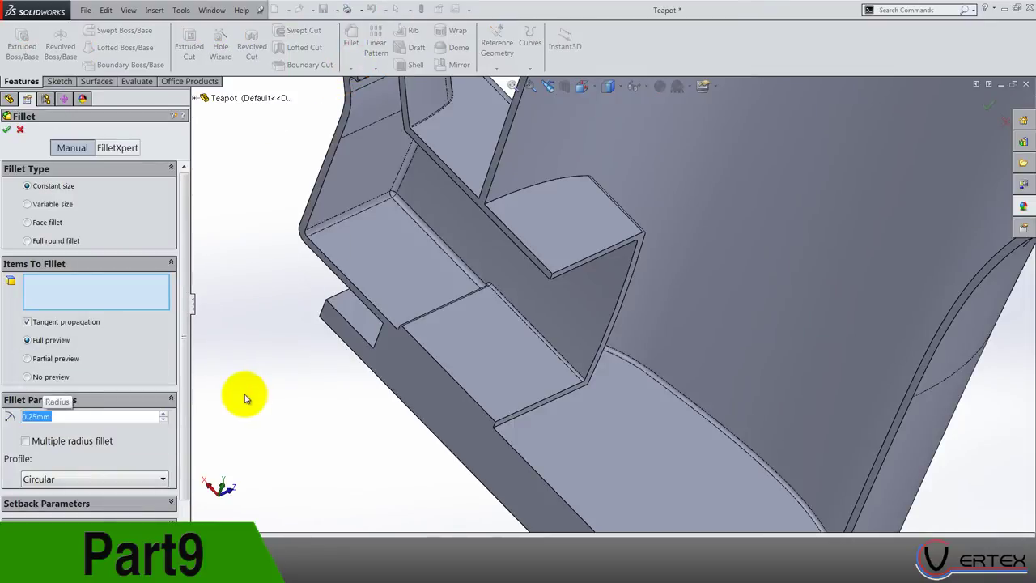
{"action": "left_click", "coordinate": [497, 202]}
{"action": "left_click", "coordinate": [417, 409]}
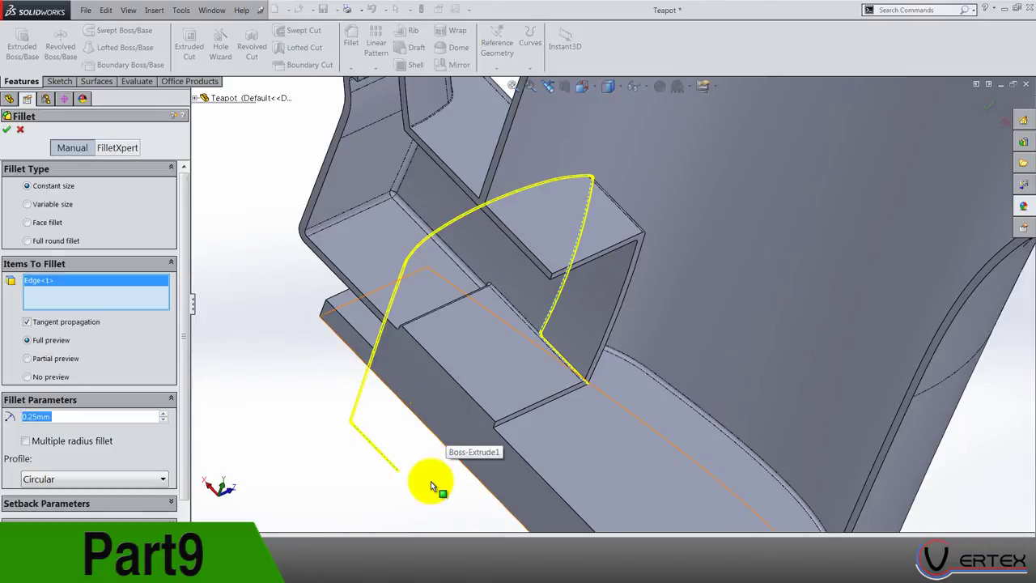
{"action": "key", "text": "Return"}
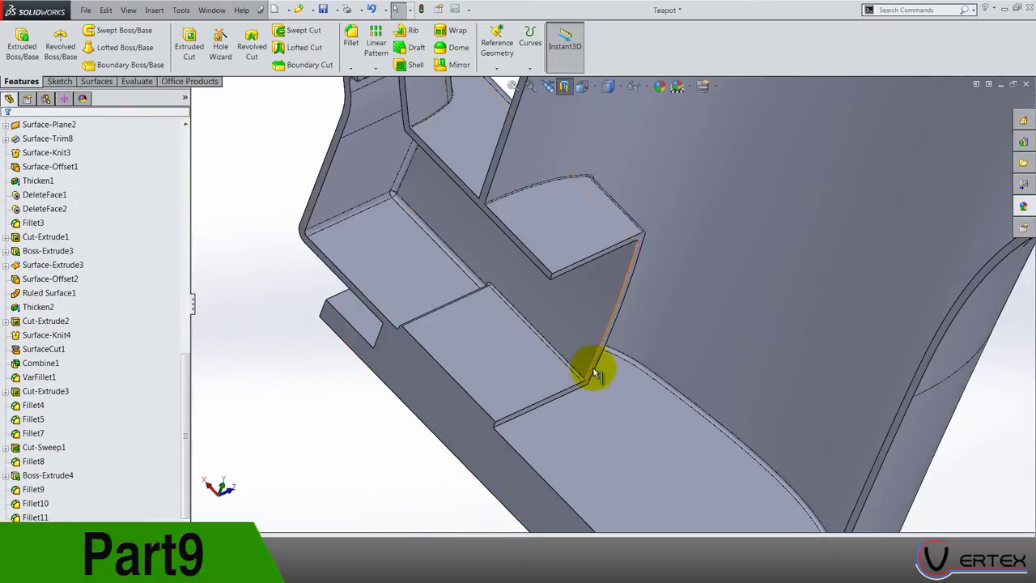
Apply a 0.25 mm fillet to the narrow rim face around the hollow boss's open end inside the body.
{"action": "middle_click_drag", "start_coordinate": [594, 368], "coordinate": [581, 366]}
{"action": "scroll", "coordinate": [581, 366], "scroll_direction": "down", "scroll_amount": 2}
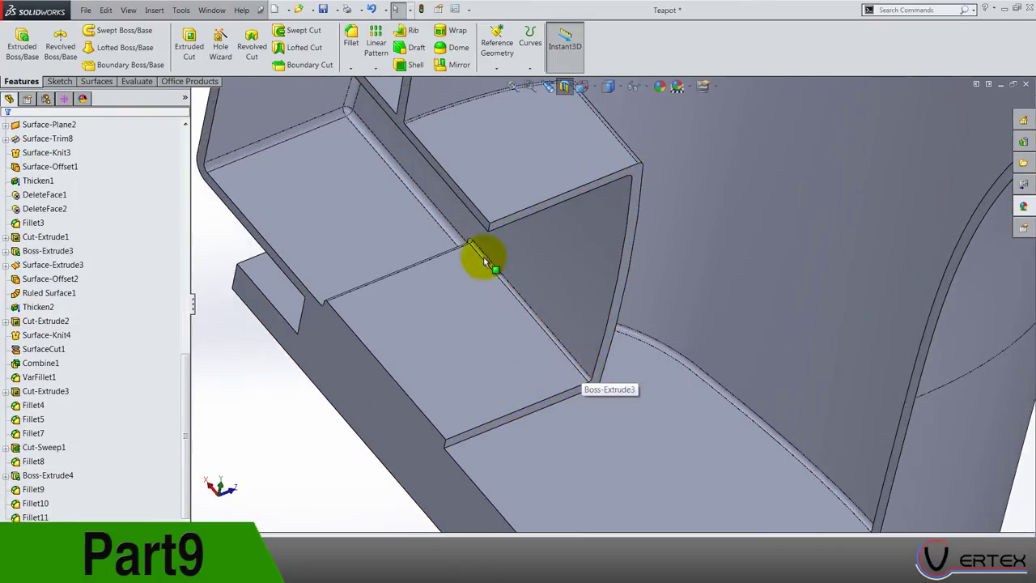
{"action": "left_click", "coordinate": [350, 38]}
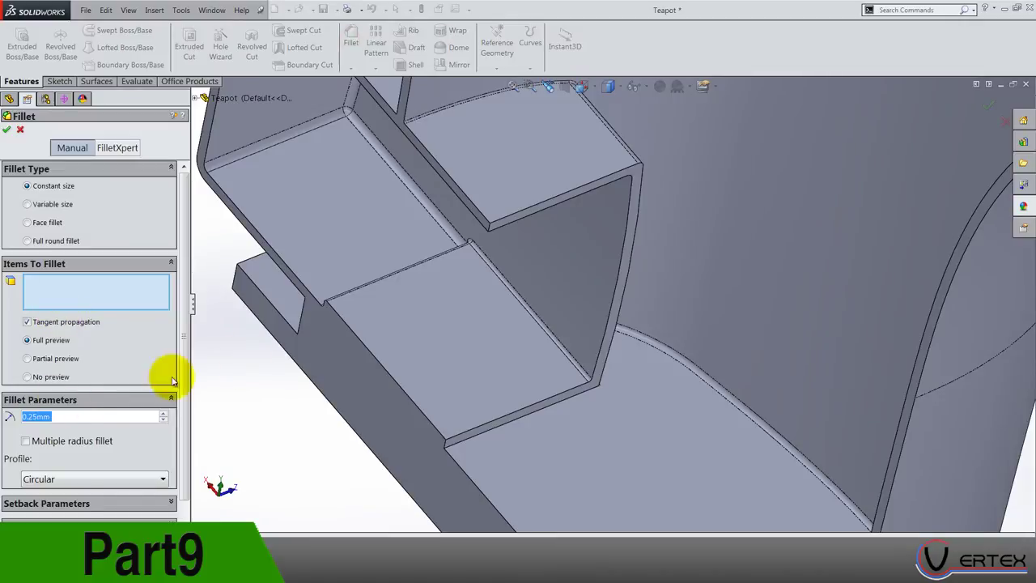
{"action": "left_click", "coordinate": [634, 170]}
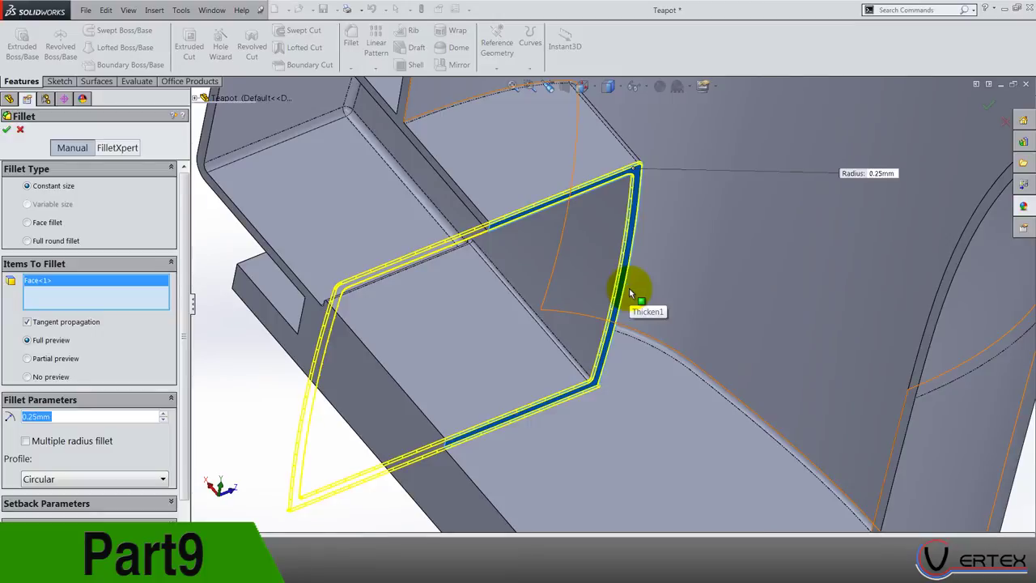
{"action": "key", "text": "Return"}
Turn off the section view and bring the lower outer edge of the handle base boss into close view.
{"action": "scroll", "coordinate": [629, 288], "scroll_direction": "up", "scroll_amount": 4}
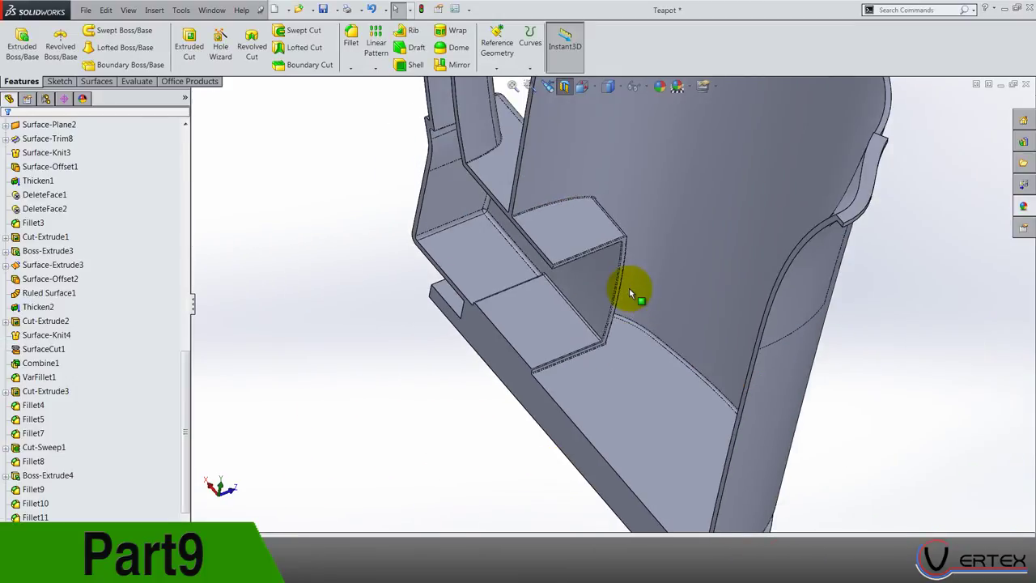
{"action": "mouse_move", "coordinate": [629, 288]}
{"action": "middle_mouse_down"}
{"action": "mouse_move", "coordinate": [527, 351]}
{"action": "mouse_move", "coordinate": [663, 379]}
{"action": "mouse_move", "coordinate": [641, 275]}
{"action": "middle_mouse_up"}
{"action": "left_click", "coordinate": [568, 88]}
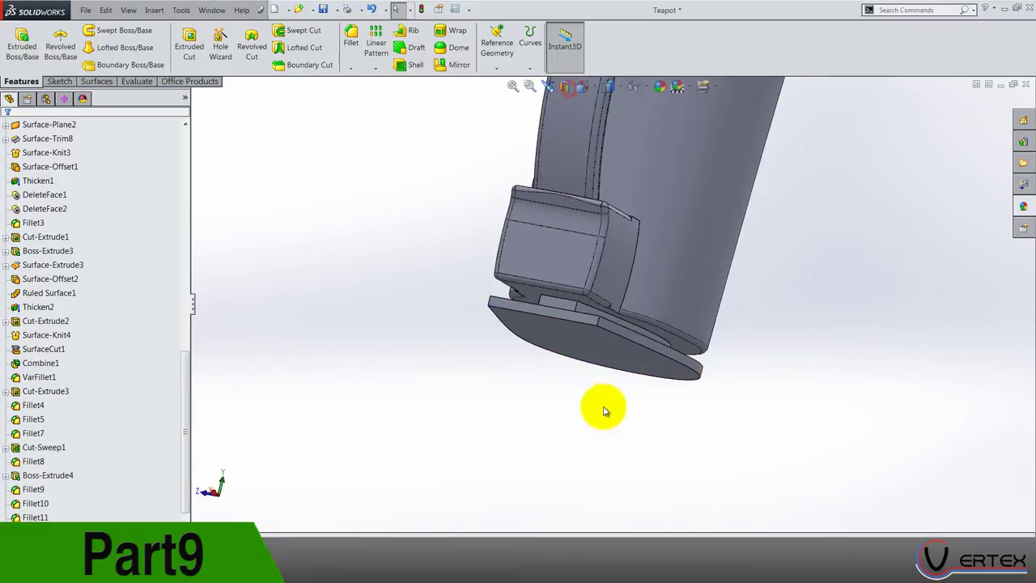
{"action": "middle_click_drag", "start_coordinate": [595, 411], "coordinate": [541, 330]}
{"action": "scroll", "coordinate": [540, 329], "scroll_direction": "down", "scroll_amount": 10}
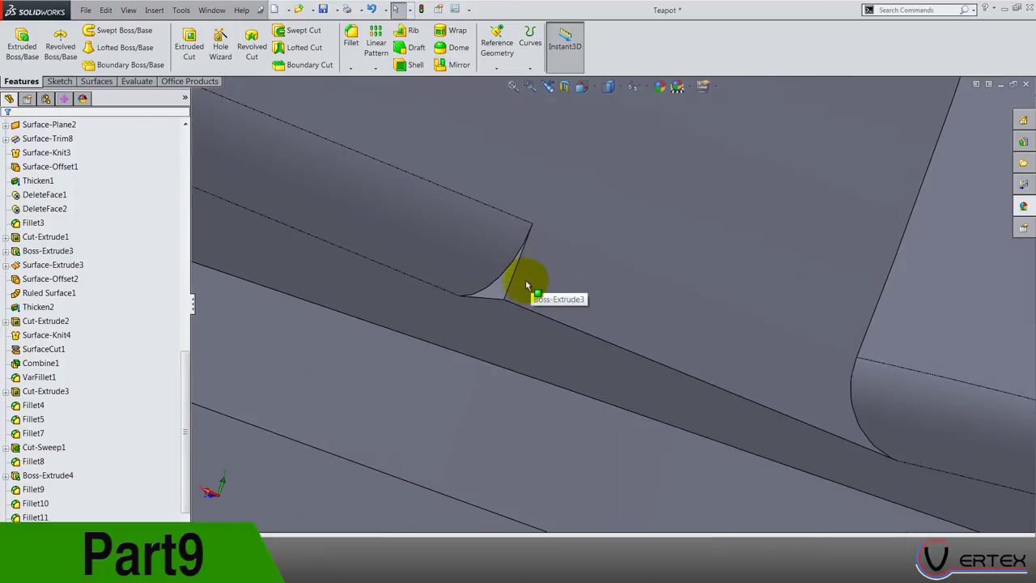
Start a 2.75 mm fillet on the short unrounded lower and upper edge segments where one boss side meets the body.
{"action": "left_click", "coordinate": [350, 36]}
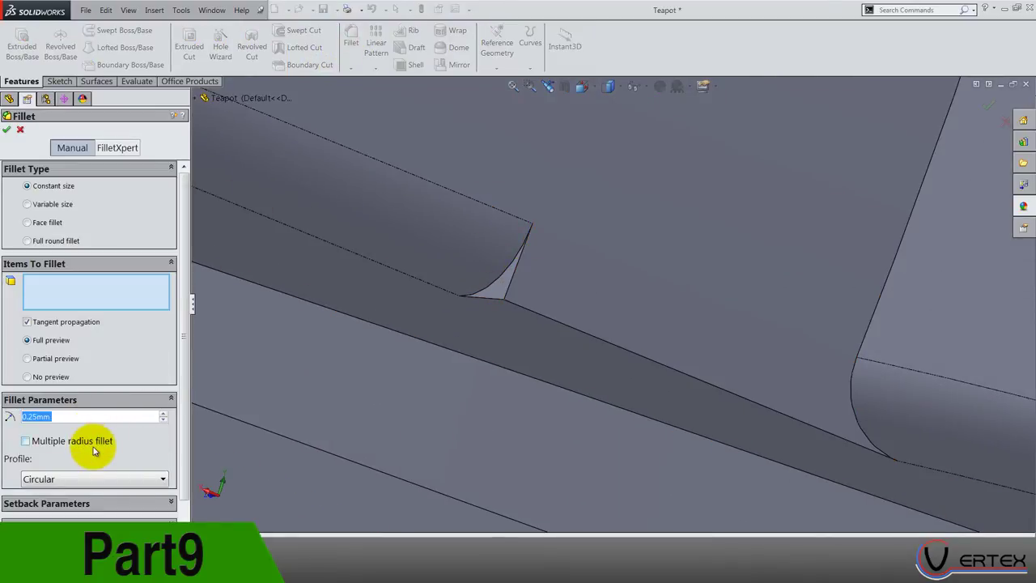
{"action": "type", "text": "2.75"}
{"action": "key", "text": "Return"}
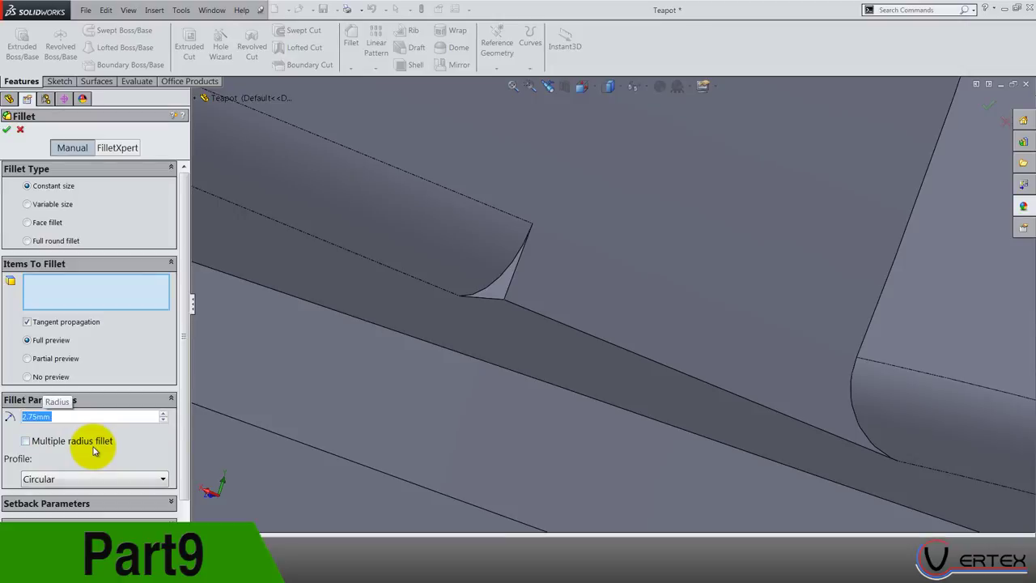
{"action": "left_click", "coordinate": [531, 310]}
{"action": "scroll", "coordinate": [536, 313], "scroll_direction": "up", "scroll_amount": 11}
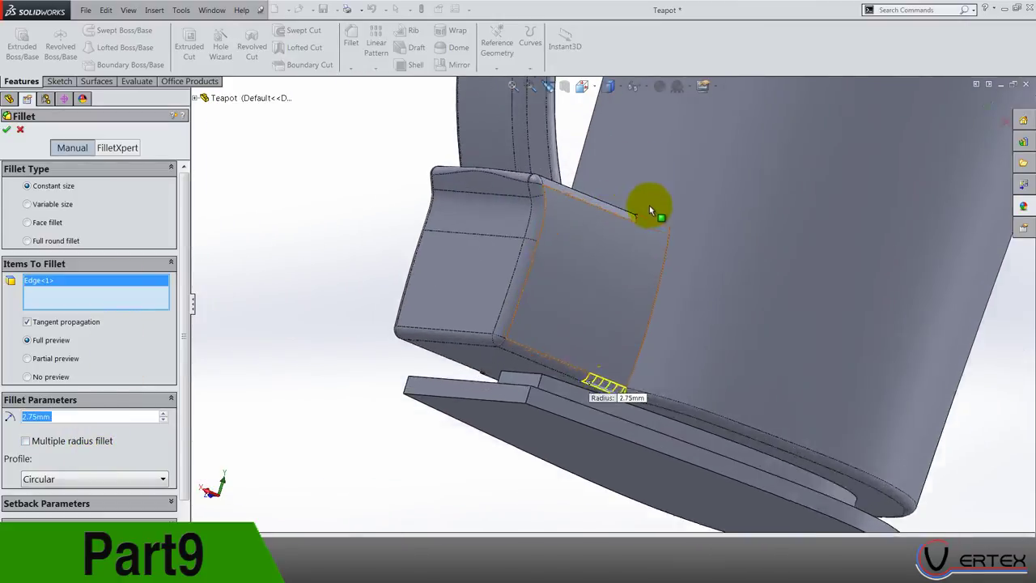
{"action": "middle_click_drag", "start_coordinate": [650, 209], "coordinate": [651, 244]}
{"action": "left_click", "coordinate": [654, 243]}
Add the matching short lower and upper edges on the boss's opposite side, apply the 2.75 mm fillet and save the part.
{"action": "middle_click_drag", "start_coordinate": [502, 348], "coordinate": [261, 409]}
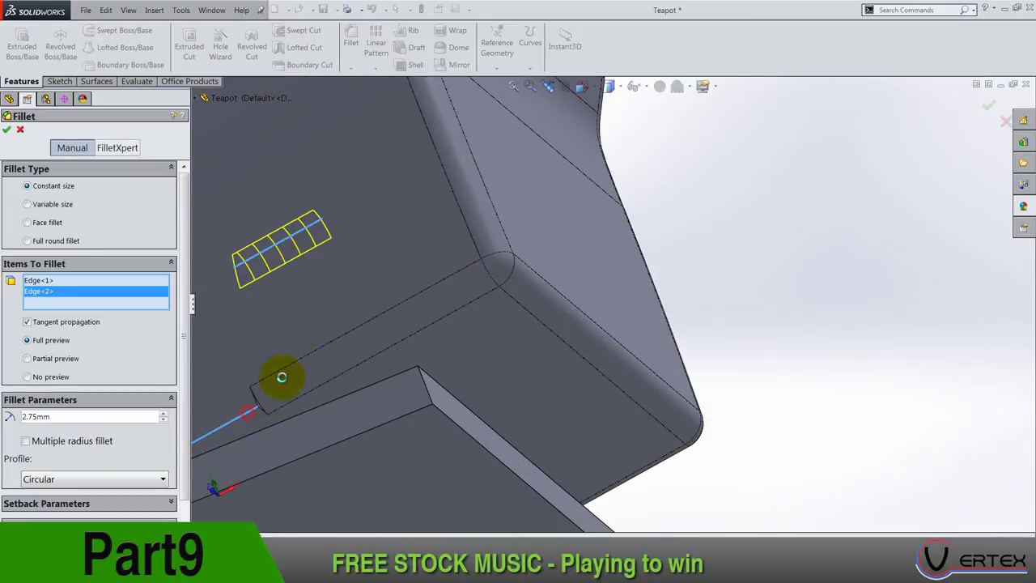
{"action": "left_click", "coordinate": [278, 375]}
{"action": "middle_click_drag", "start_coordinate": [316, 305], "coordinate": [370, 266]}
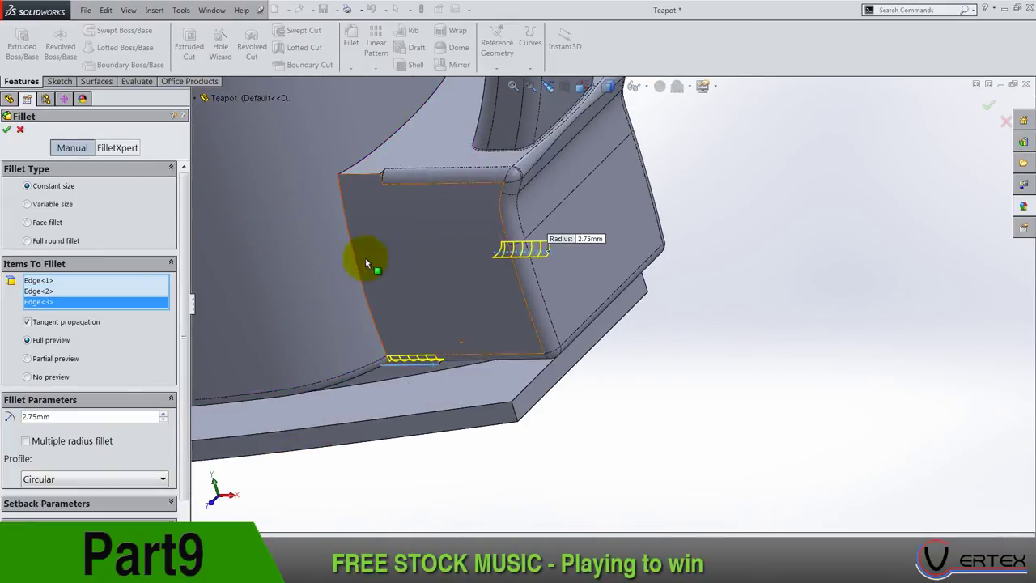
{"action": "left_click", "coordinate": [364, 173]}
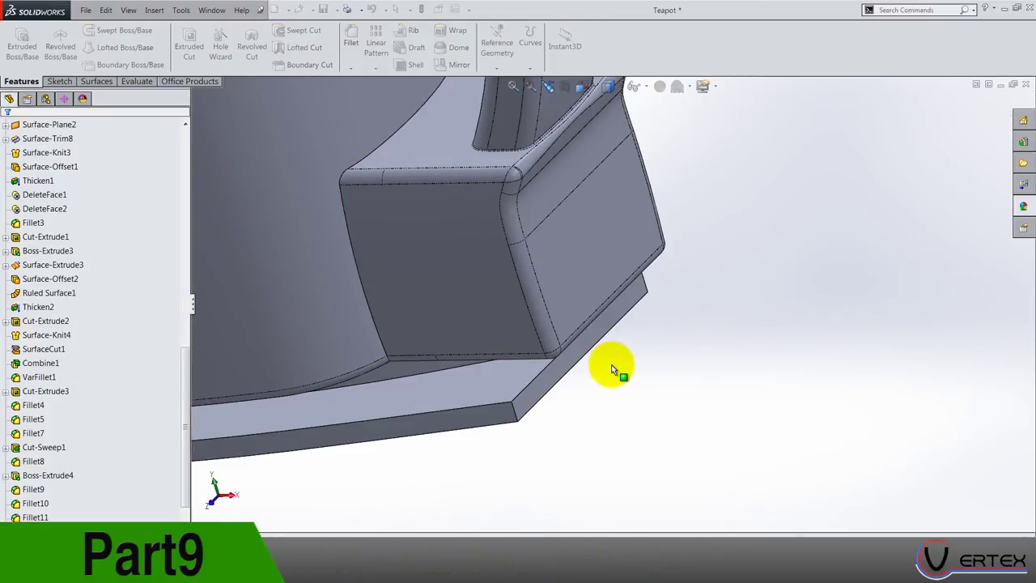
{"action": "left_click", "coordinate": [612, 366]}
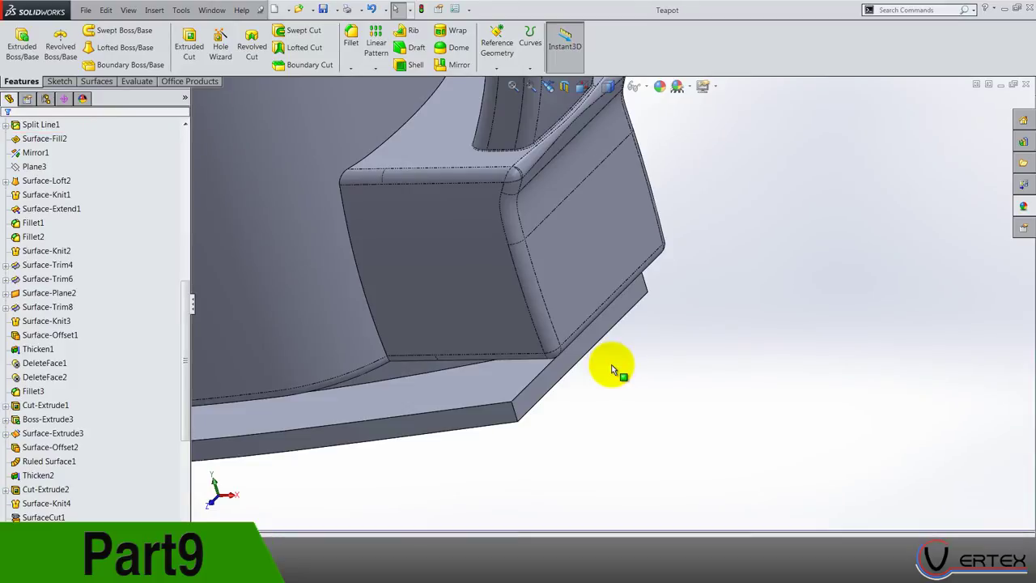
Start a new sketch on the bottom face of the teapot's base plate.
{"action": "middle_click_drag", "start_coordinate": [613, 370], "coordinate": [478, 426]}
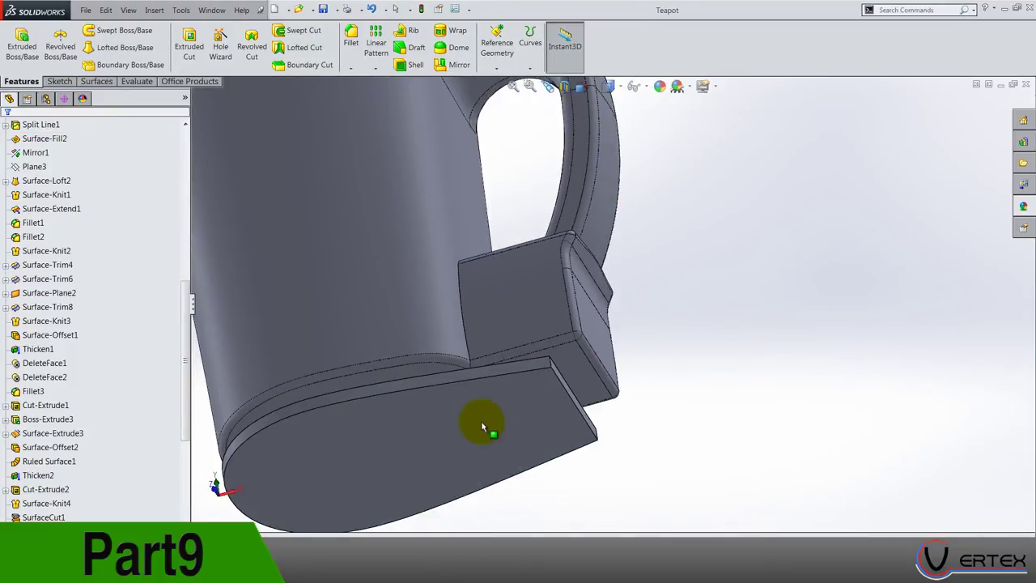
{"action": "right_click", "coordinate": [478, 421]}
{"action": "left_click", "coordinate": [502, 245]}
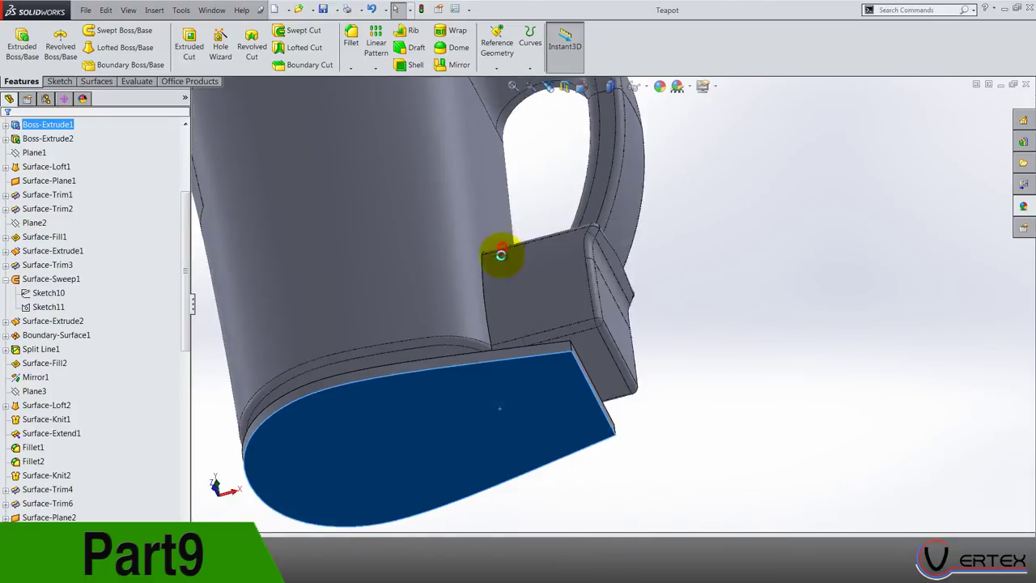
{"action": "scroll", "coordinate": [137, 273], "scroll_direction": "down", "scroll_amount": 5}
Offset the Boss-Extrude2 sketch profile (Sketch2) inward by 1.75 mm as a full chain in the current sketch.
{"action": "scroll", "coordinate": [138, 273], "scroll_direction": "up", "scroll_amount": 5}
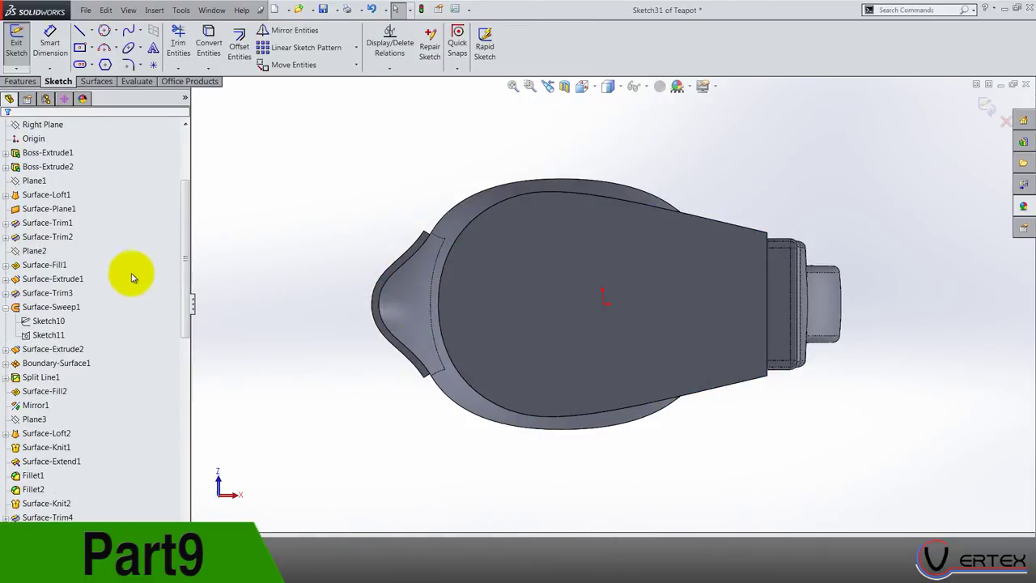
{"action": "left_click", "coordinate": [55, 280]}
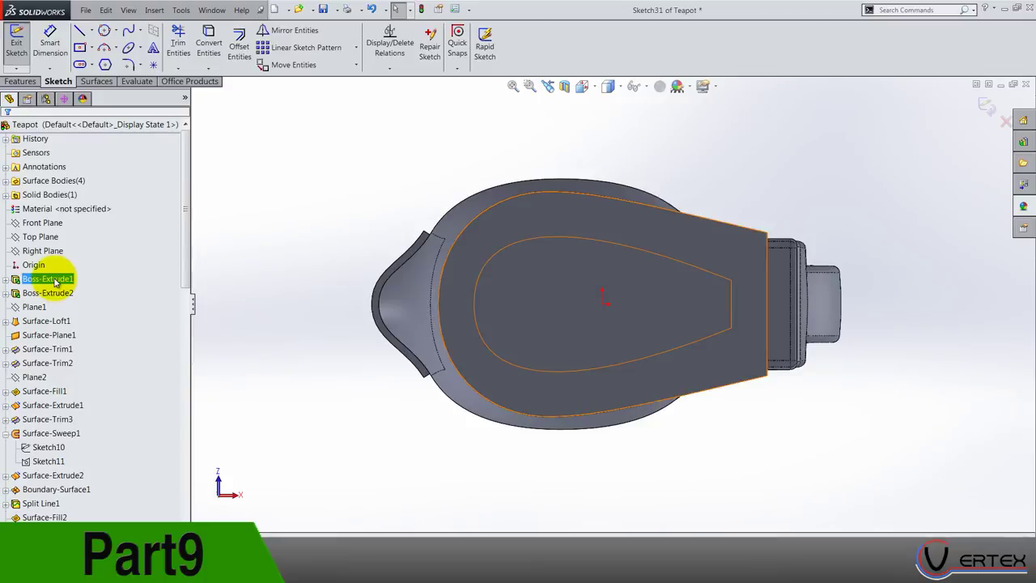
{"action": "left_click", "coordinate": [47, 294]}
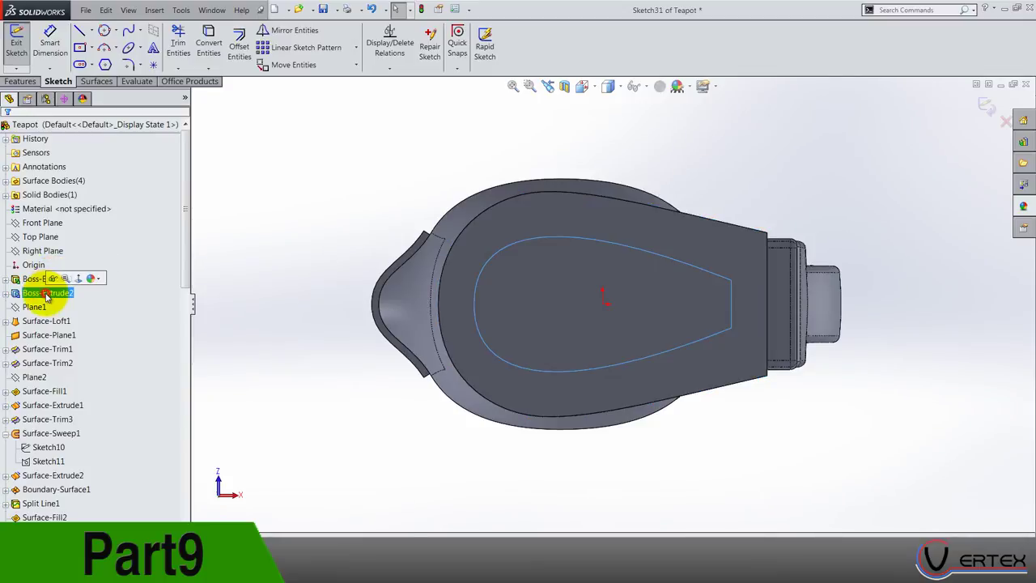
{"action": "left_click", "coordinate": [6, 293]}
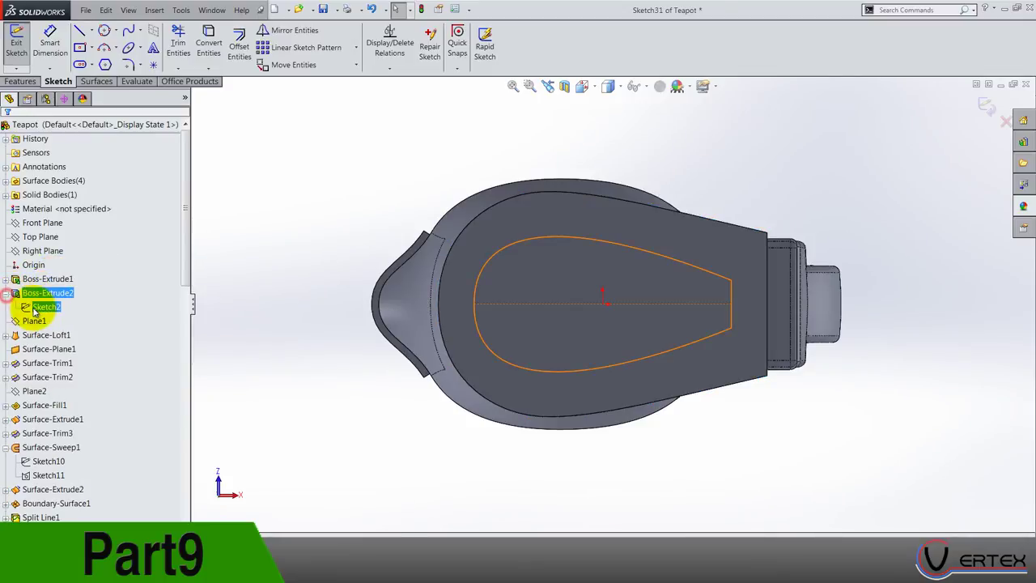
{"action": "left_click", "coordinate": [33, 307]}
{"action": "scroll", "coordinate": [462, 344], "scroll_direction": "down", "scroll_amount": 3}
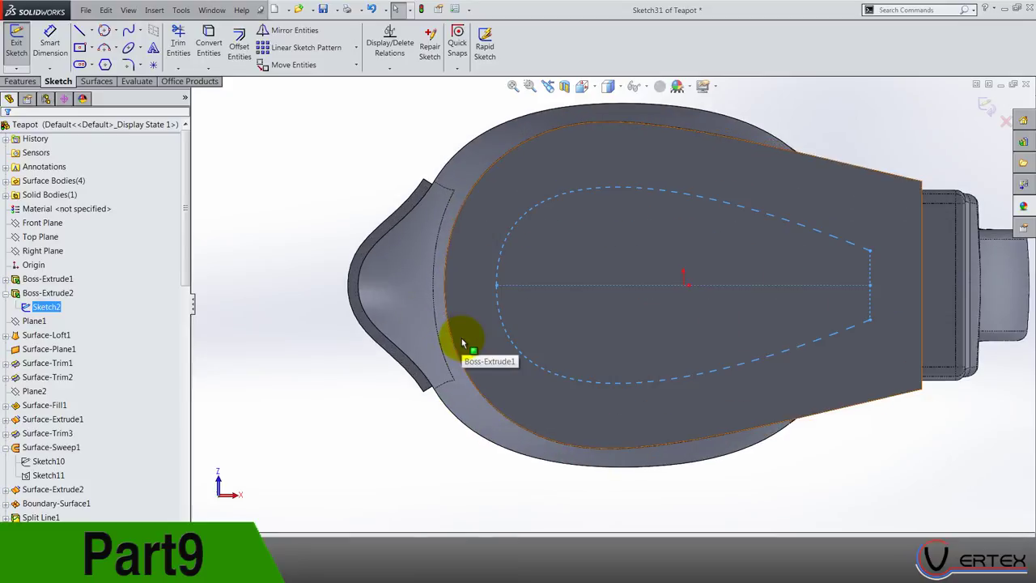
{"action": "left_click", "coordinate": [244, 64]}
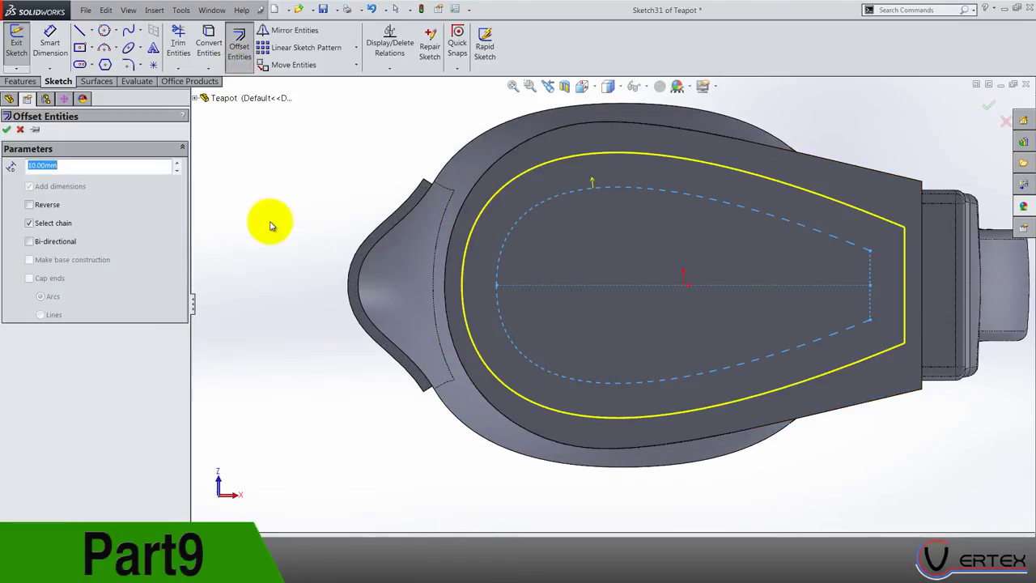
{"action": "type", "text": "1.75"}
{"action": "key", "text": "Return"}
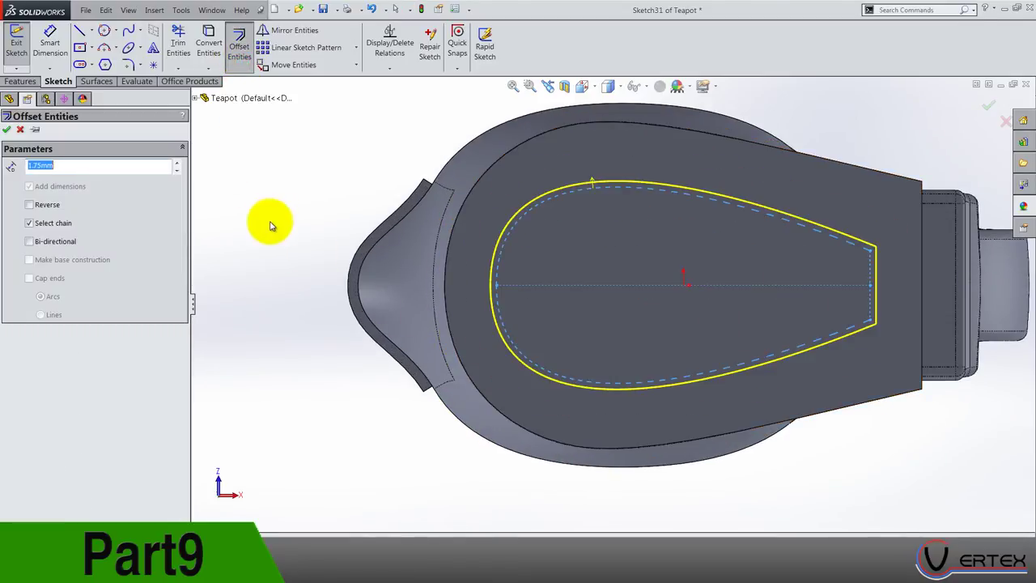
{"action": "left_click", "coordinate": [33, 205]}
{"action": "left_click", "coordinate": [472, 289]}
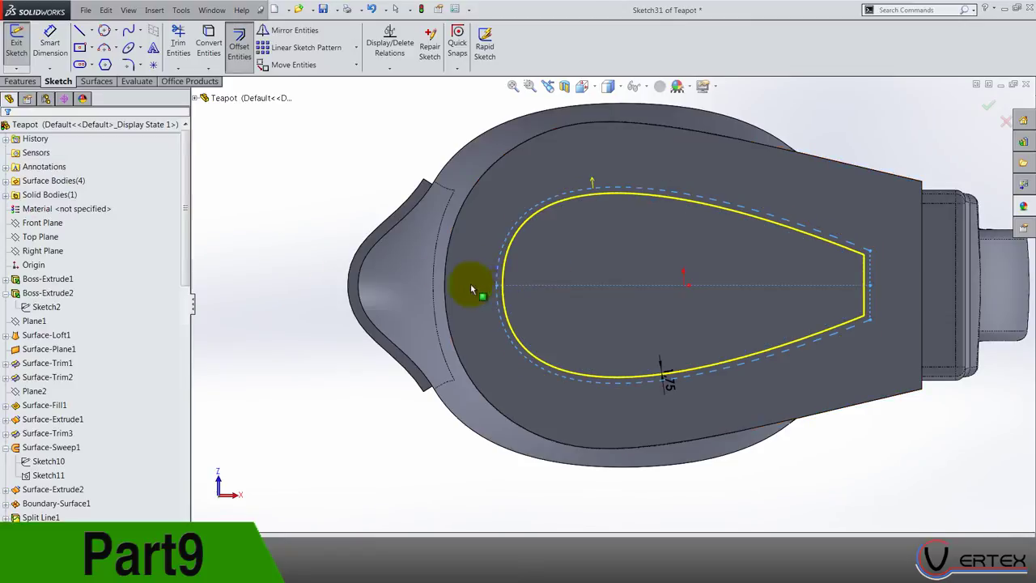
Exit the sketch and cut-extrude the offset profile blind to a depth of 10 mm into the teapot's base.
{"action": "scroll", "coordinate": [690, 290], "scroll_direction": "up", "scroll_amount": 6}
{"action": "left_click", "coordinate": [985, 107]}
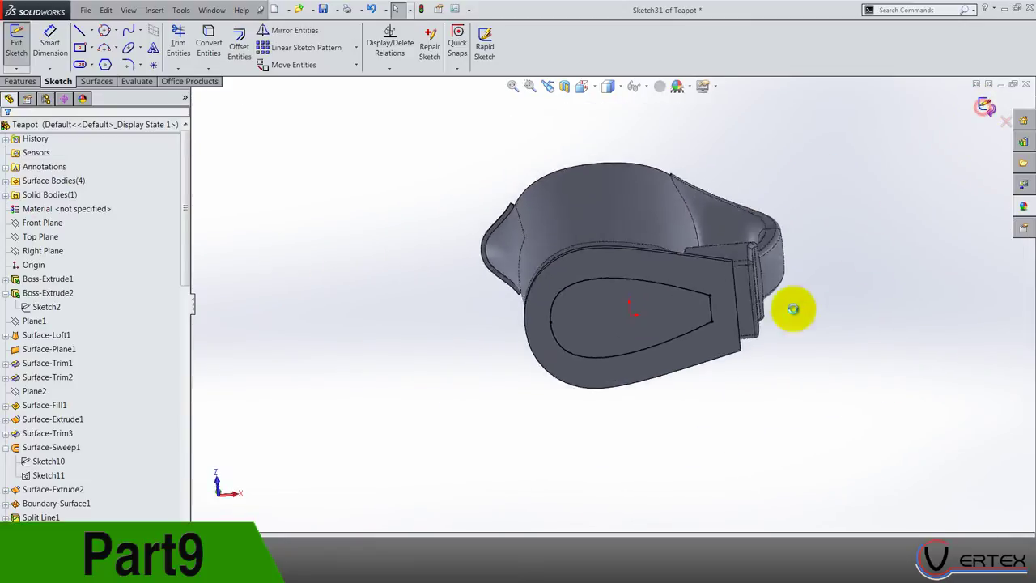
{"action": "left_click", "coordinate": [198, 35]}
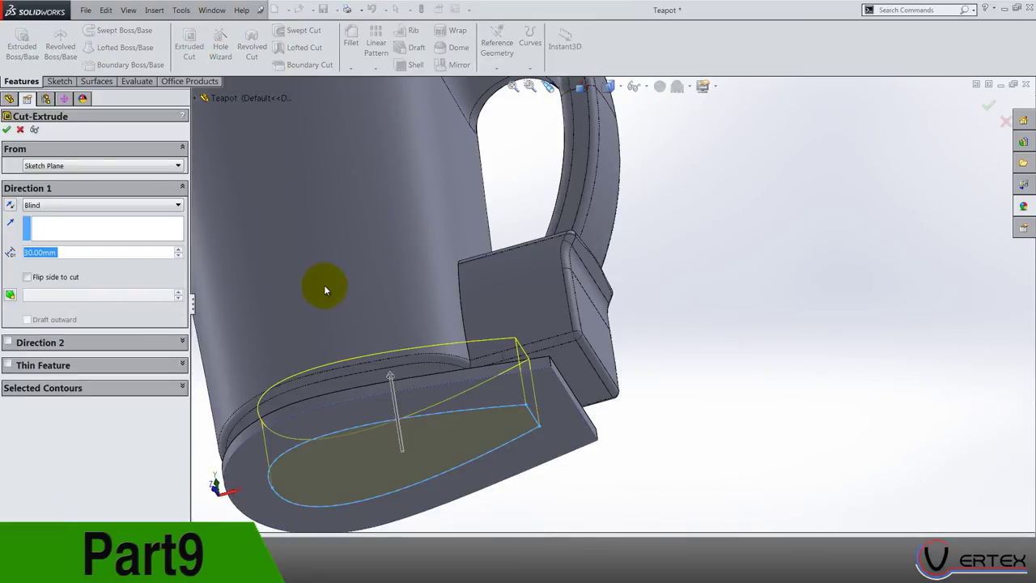
{"action": "type", "text": "10"}
{"action": "key", "text": "Return"}
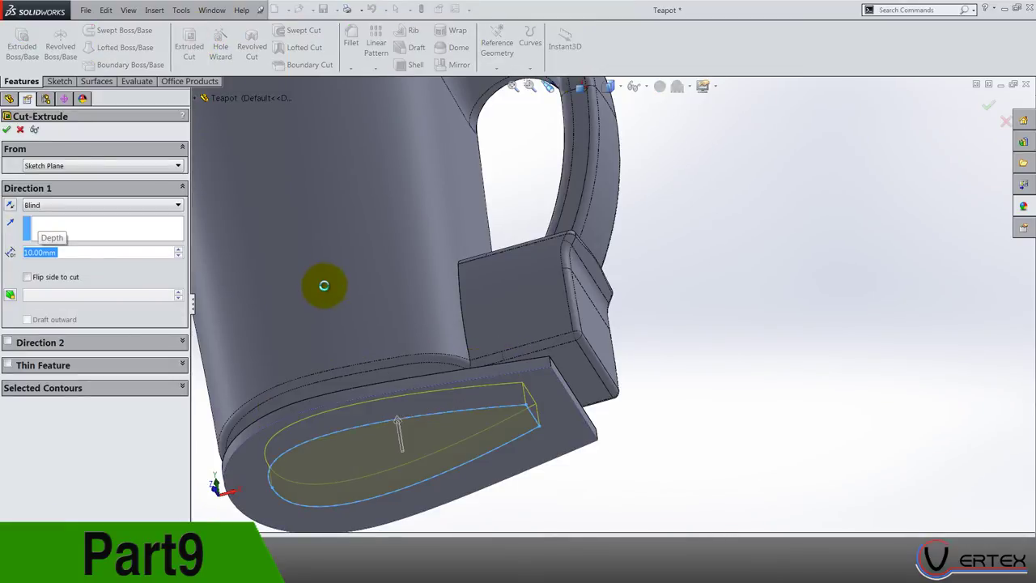
{"action": "key", "text": "Return"}
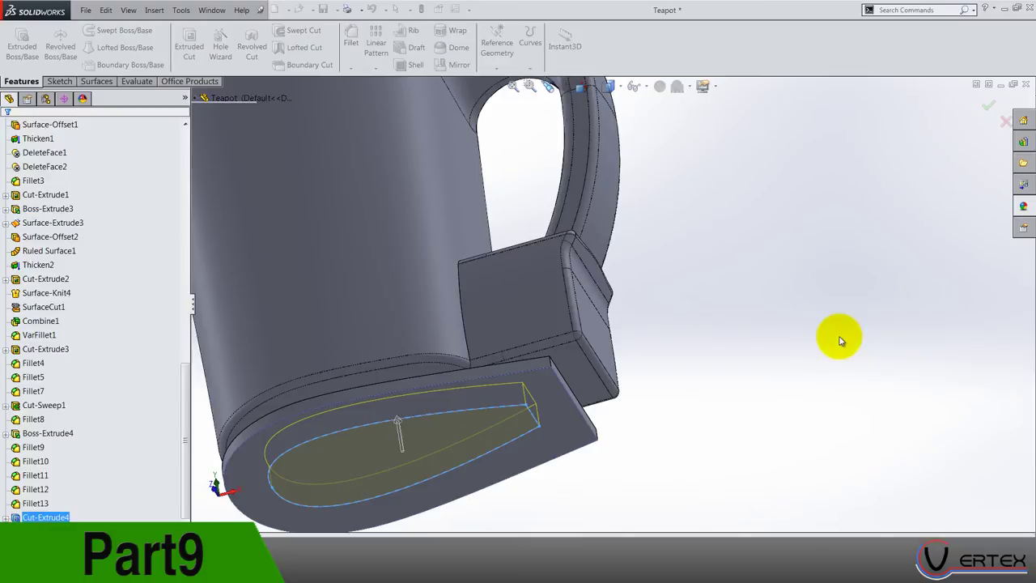
Start a new sketch on the floor face of the teardrop-shaped pocket in the base.
{"action": "middle_click_drag", "start_coordinate": [590, 411], "coordinate": [581, 305]}
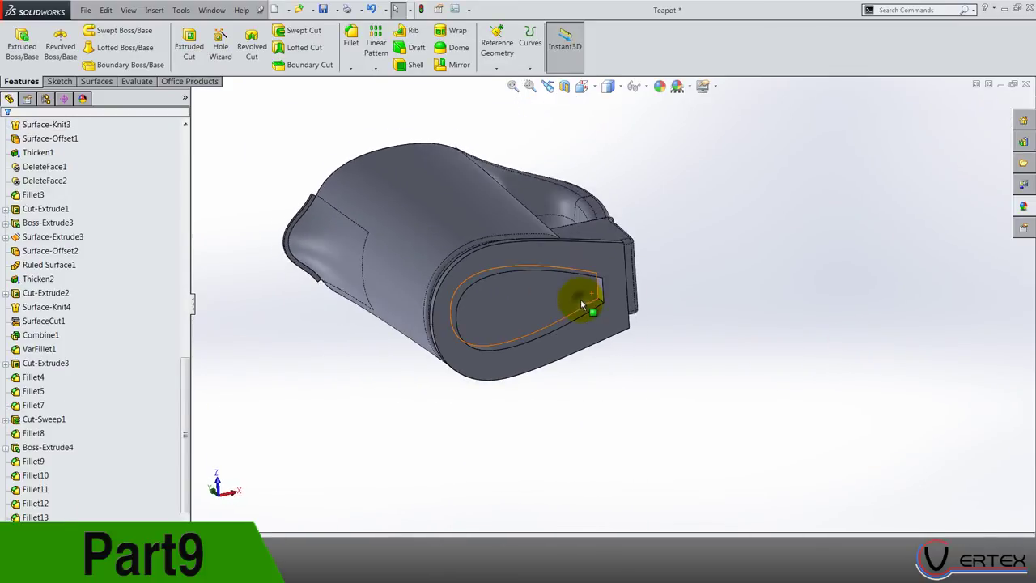
{"action": "right_click", "coordinate": [581, 304]}
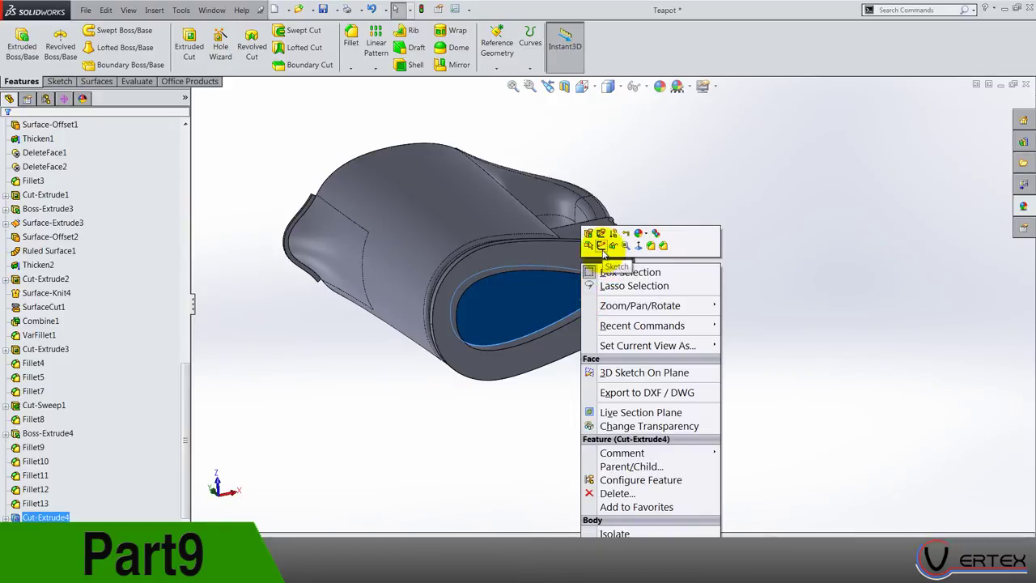
{"action": "left_click", "coordinate": [601, 248]}
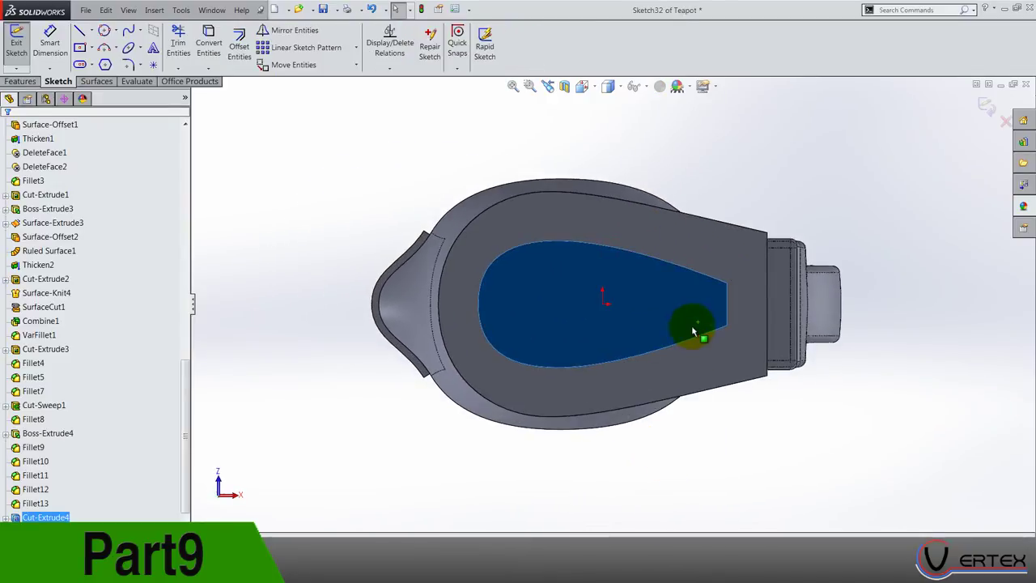
Sketch two centerlines from the origin, one about 18.5 mm long toward the pocket's side and one about 40.5 mm long toward the handle.
{"action": "scroll", "coordinate": [689, 324], "scroll_direction": "down", "scroll_amount": 5}
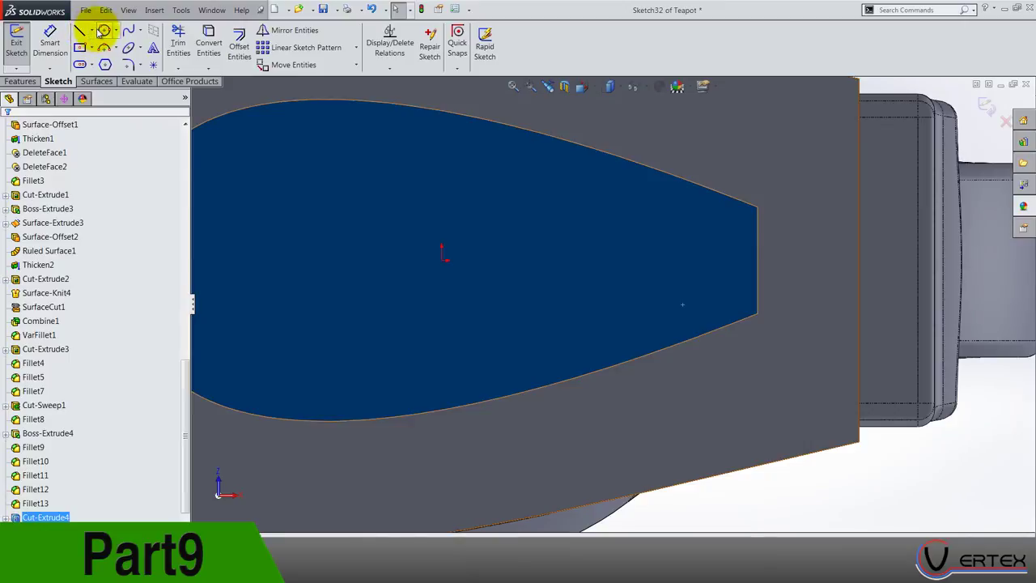
{"action": "left_click", "coordinate": [103, 31]}
{"action": "left_click", "coordinate": [92, 30]}
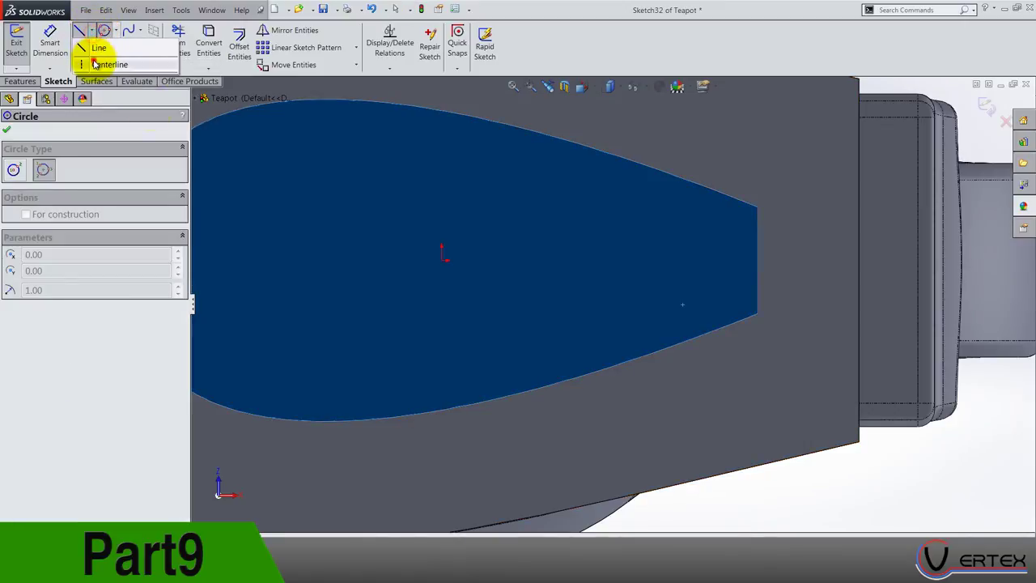
{"action": "left_click", "coordinate": [94, 63]}
{"action": "left_click", "coordinate": [456, 370]}
{"action": "left_click", "coordinate": [444, 260]}
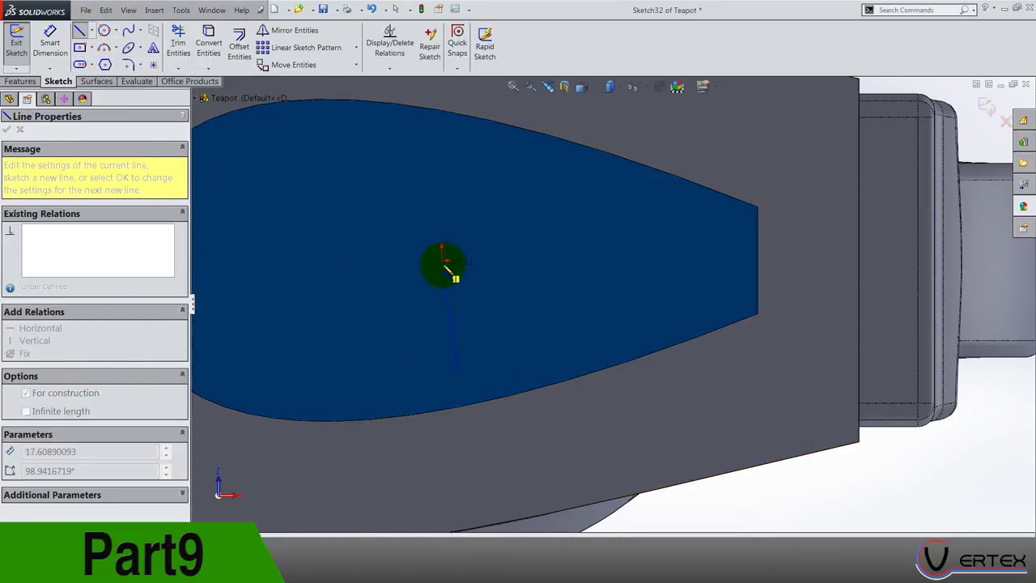
{"action": "left_click", "coordinate": [447, 264]}
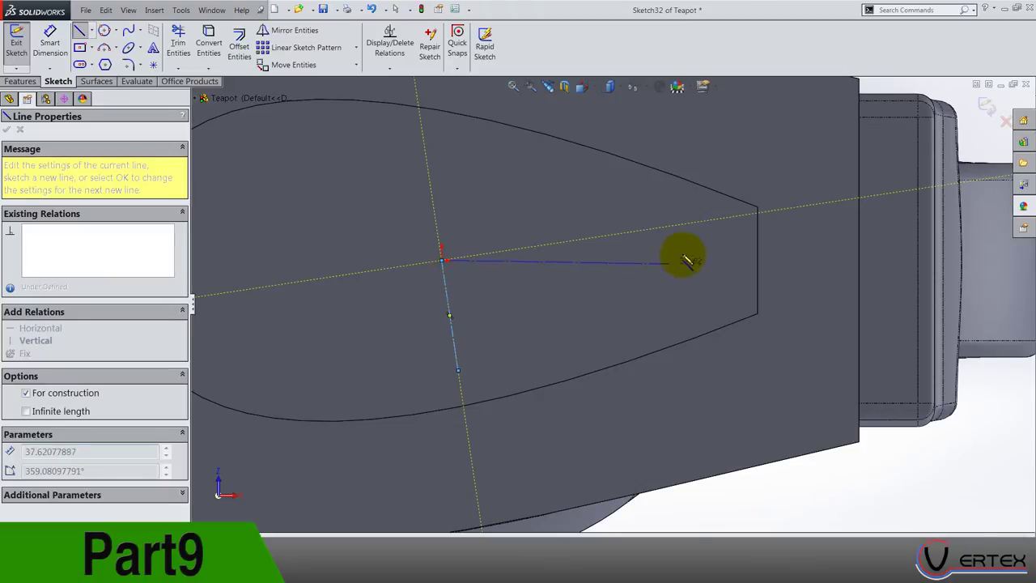
{"action": "left_click", "coordinate": [686, 256]}
{"action": "key", "text": "Escape"}
Constrain the longer centerline as horizontal and the shorter one as vertical.
{"action": "left_click", "coordinate": [615, 257]}
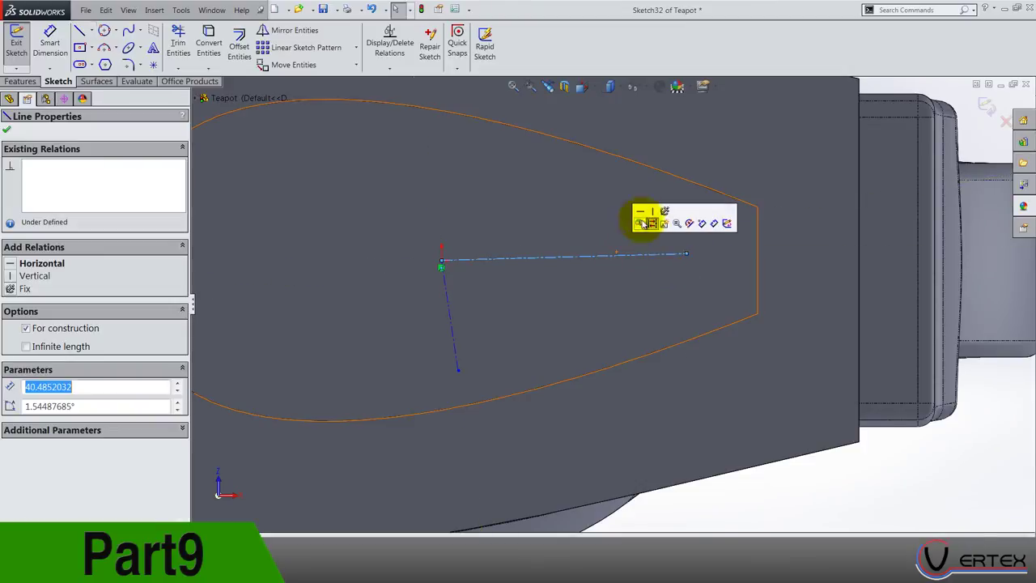
{"action": "left_click", "coordinate": [652, 222]}
{"action": "left_click", "coordinate": [446, 301]}
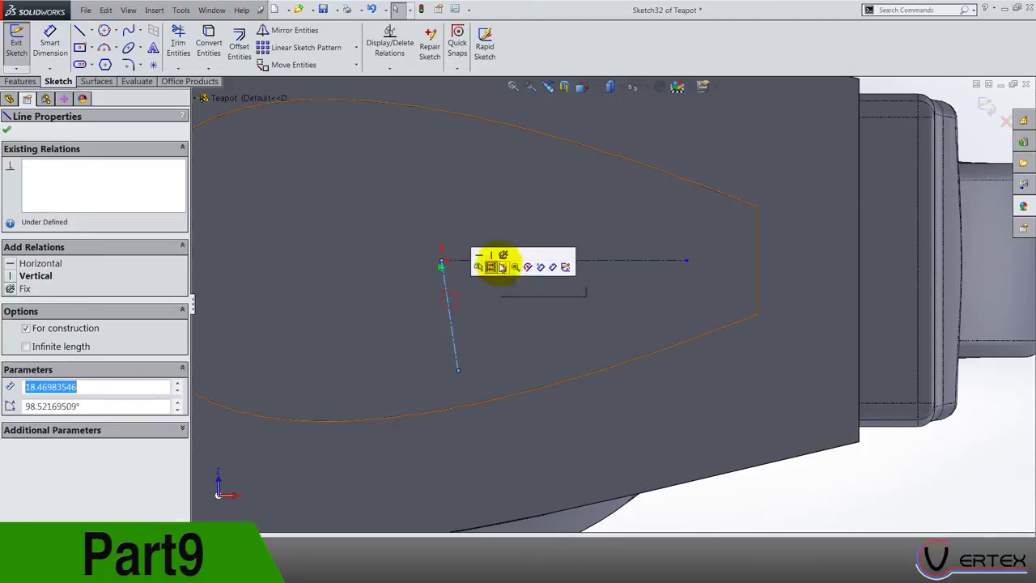
{"action": "left_click", "coordinate": [496, 259]}
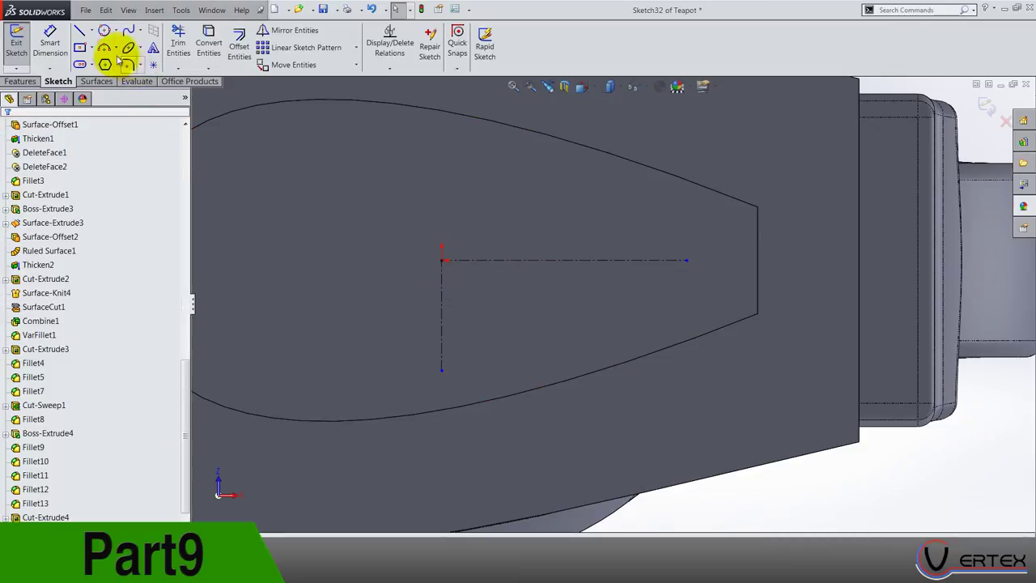
Sketch a slanted centerpoint straight slot about 14.4 mm long and 3.1 mm wide, centred on the horizontal centerline's outer endpoint.
{"action": "left_click", "coordinate": [91, 64]}
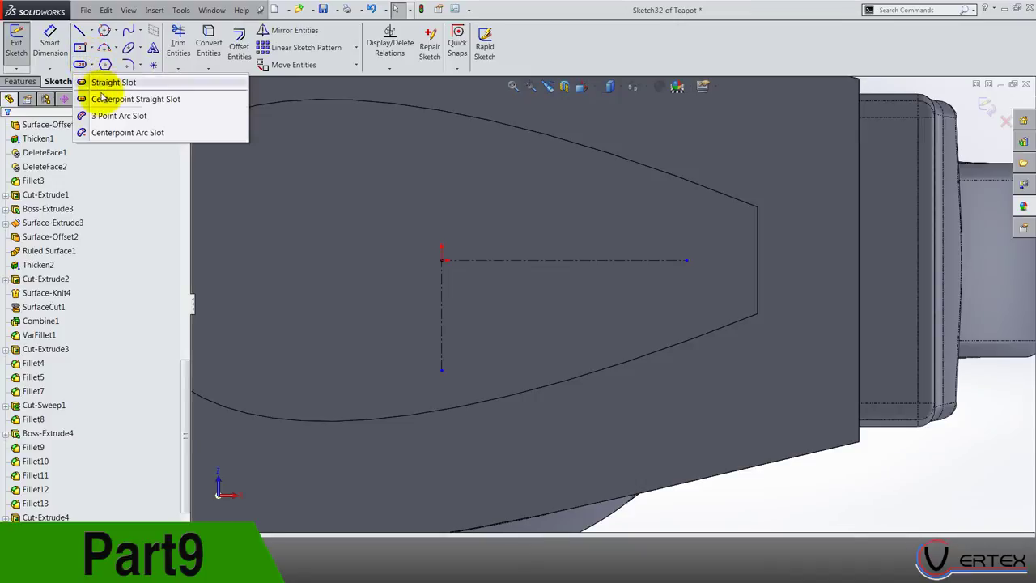
{"action": "left_click", "coordinate": [101, 98]}
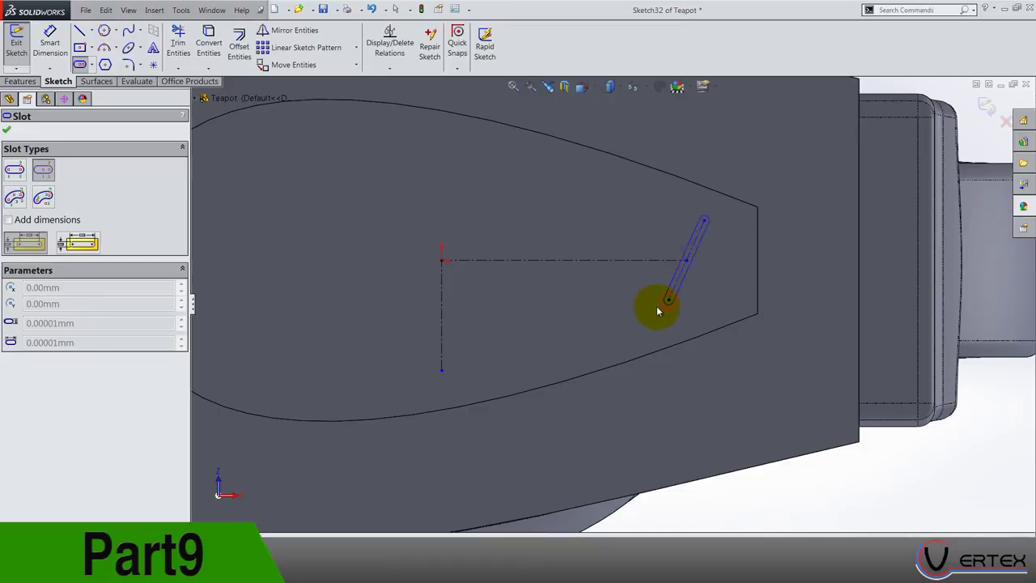
{"action": "left_click", "coordinate": [657, 310]}
{"action": "key", "text": "Escape"}
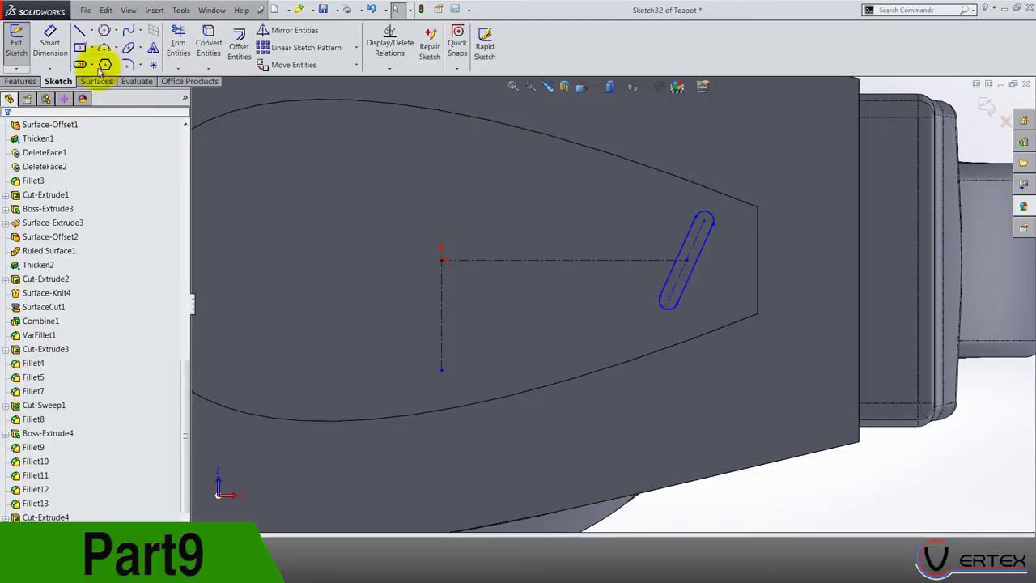
Dimension the horizontal centerline's length as 43 mm.
{"action": "left_click", "coordinate": [50, 44]}
{"action": "left_click", "coordinate": [555, 263]}
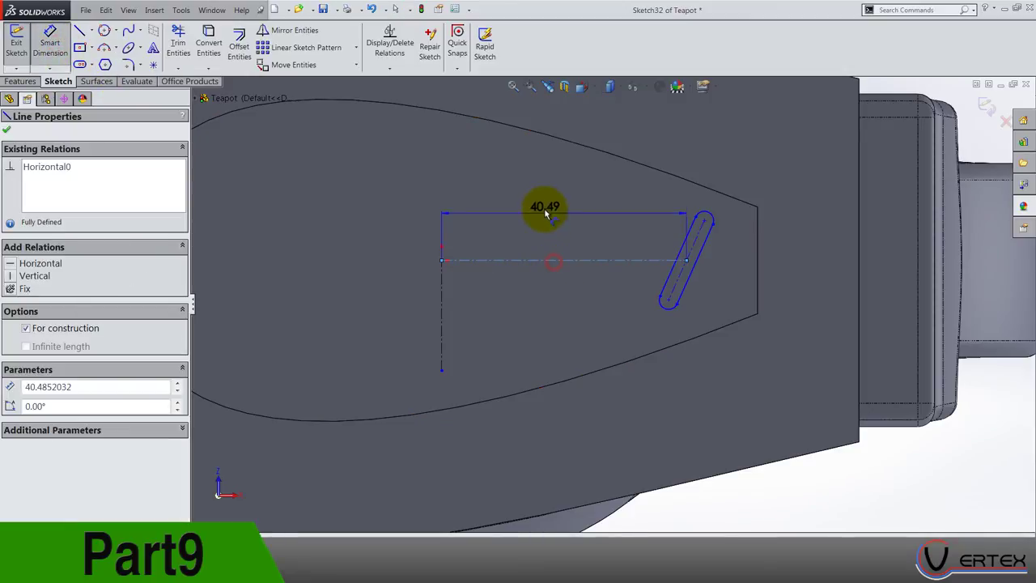
{"action": "left_click", "coordinate": [546, 208]}
{"action": "type", "text": "43"}
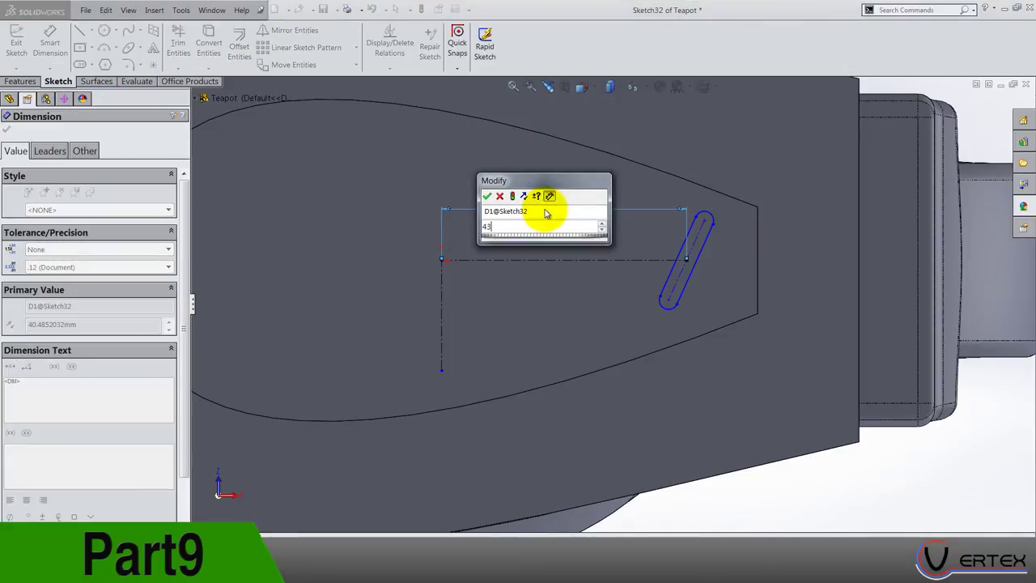
{"action": "key", "text": "Return"}
Dimension the angle between the slot's axis and the vertical centerline as 7 degrees.
{"action": "left_click", "coordinate": [698, 295]}
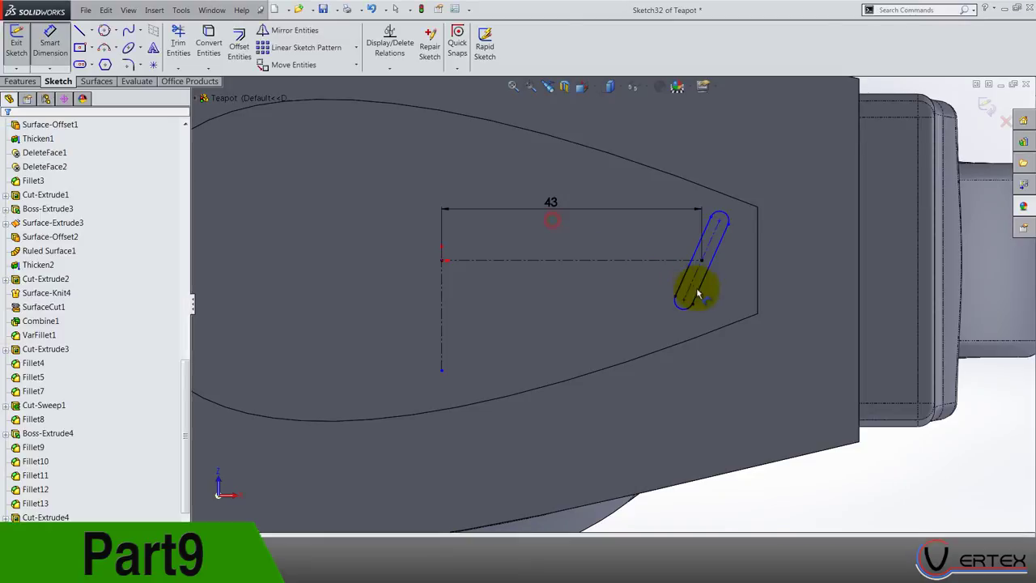
{"action": "left_click", "coordinate": [691, 282]}
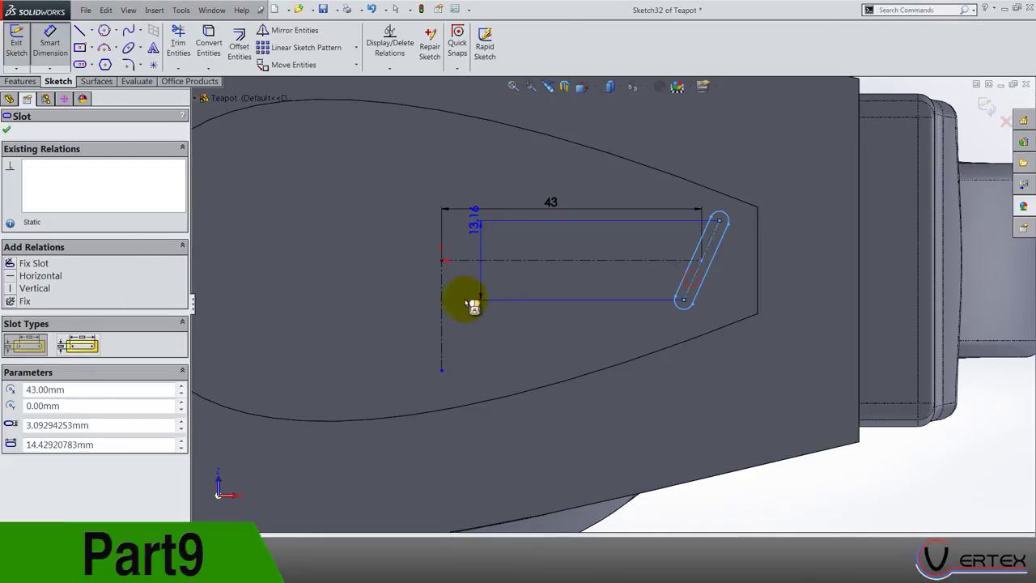
{"action": "left_click", "coordinate": [441, 302]}
{"action": "left_click", "coordinate": [476, 296]}
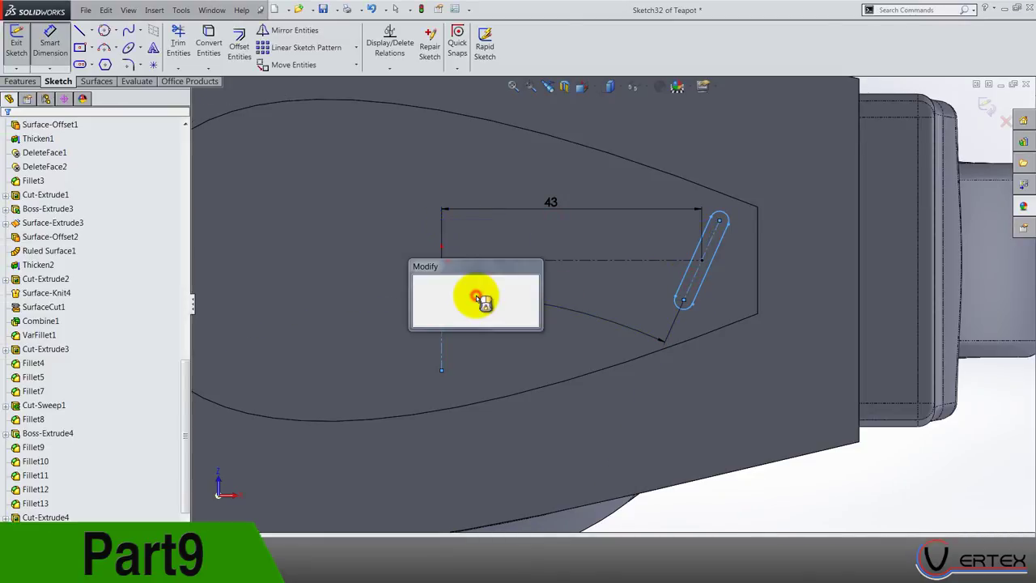
{"action": "key", "text": "Return"}
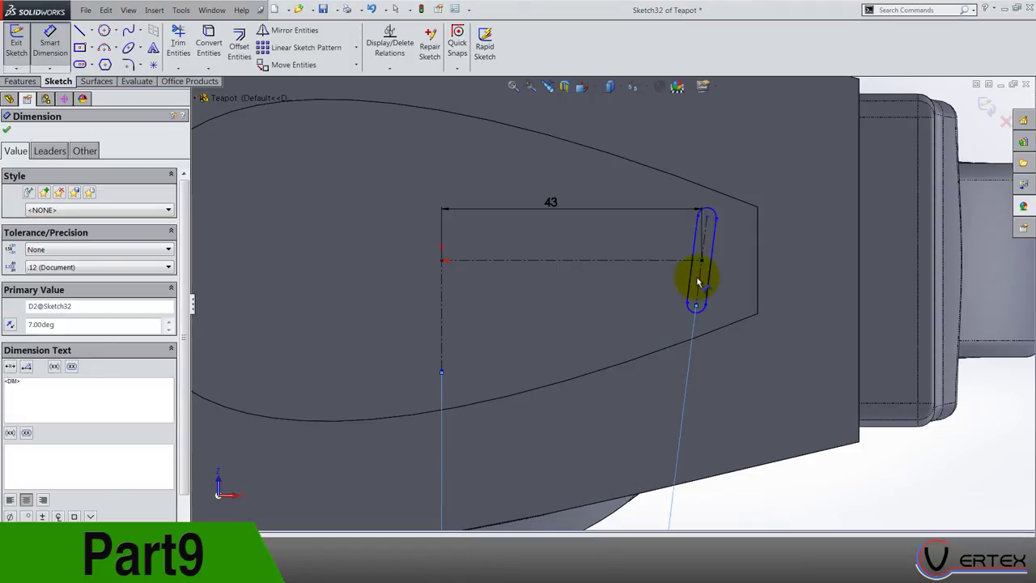
Dimension the slot's centre-to-centre length as 10 mm and its end radius as 3.5 mm, finishing the sketch.
{"action": "left_click", "coordinate": [699, 276]}
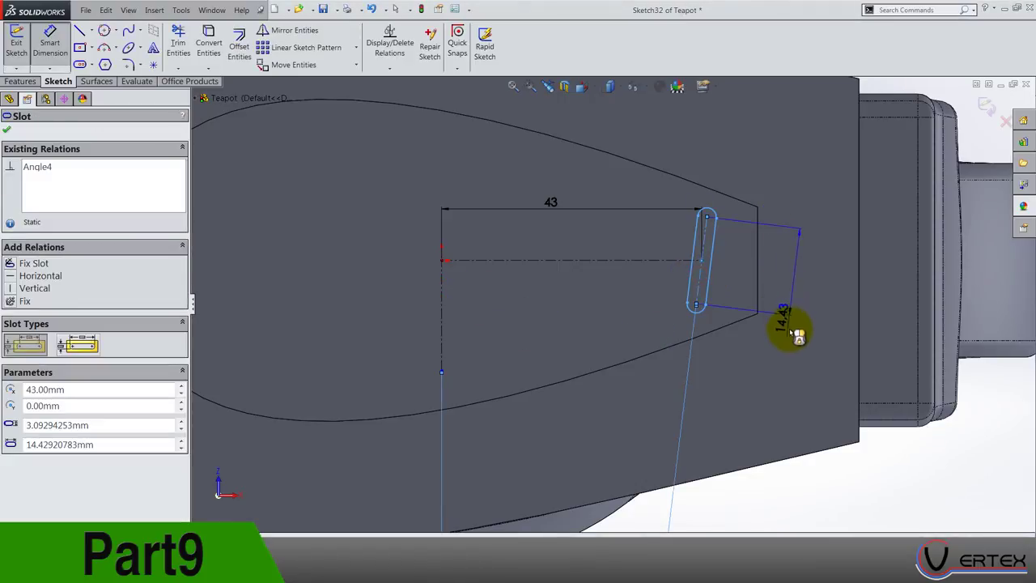
{"action": "left_click", "coordinate": [790, 365]}
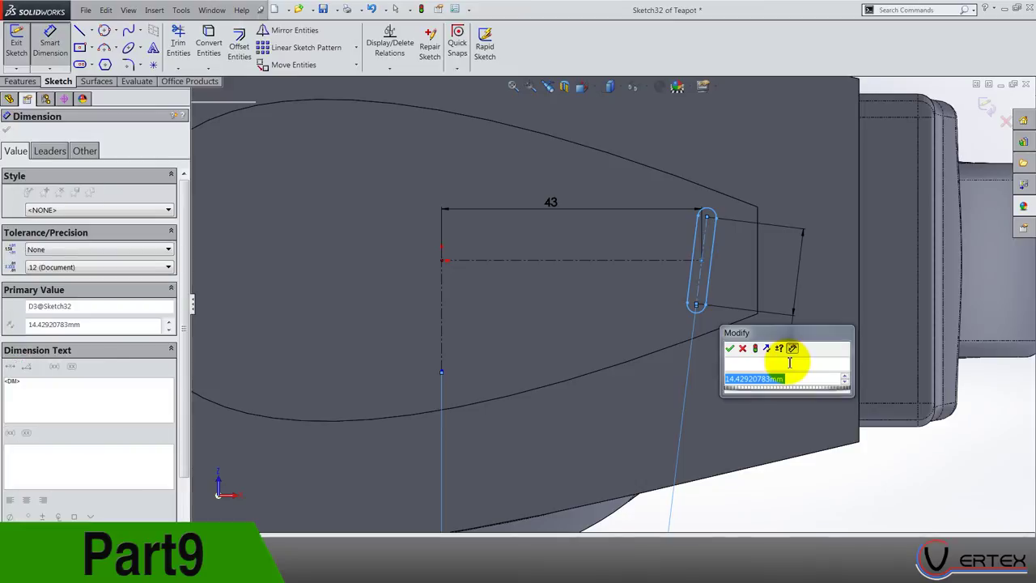
{"action": "key", "text": "Return"}
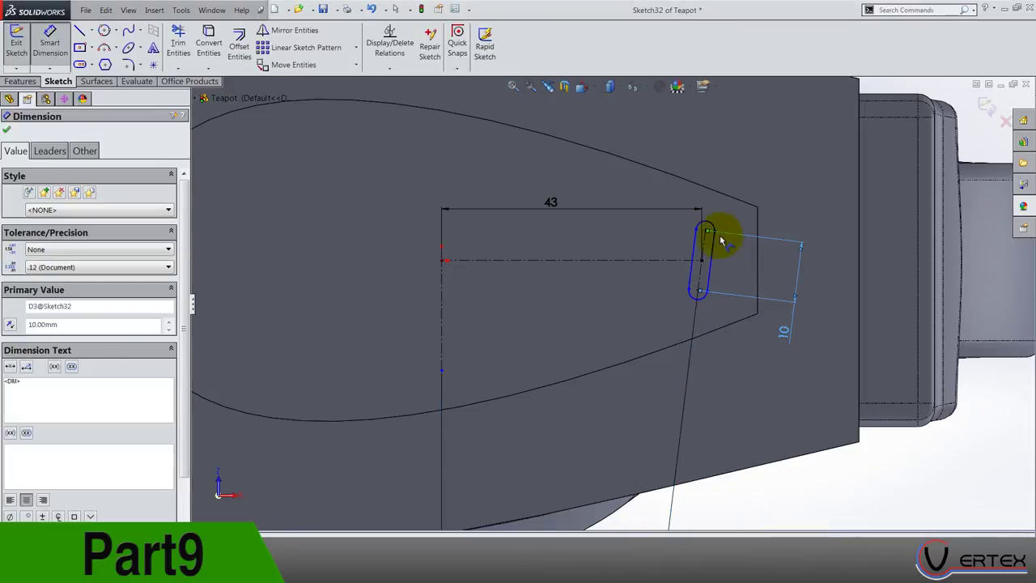
{"action": "left_click", "coordinate": [706, 225]}
{"action": "left_click", "coordinate": [787, 170]}
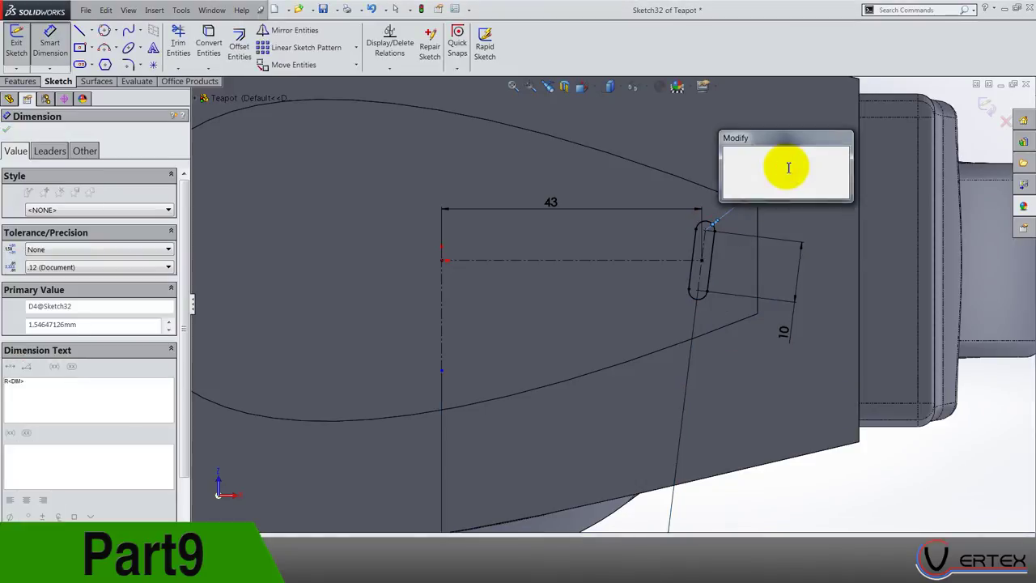
{"action": "type", "text": "3.5"}
{"action": "key", "text": "Return"}
{"action": "key", "text": "f"}
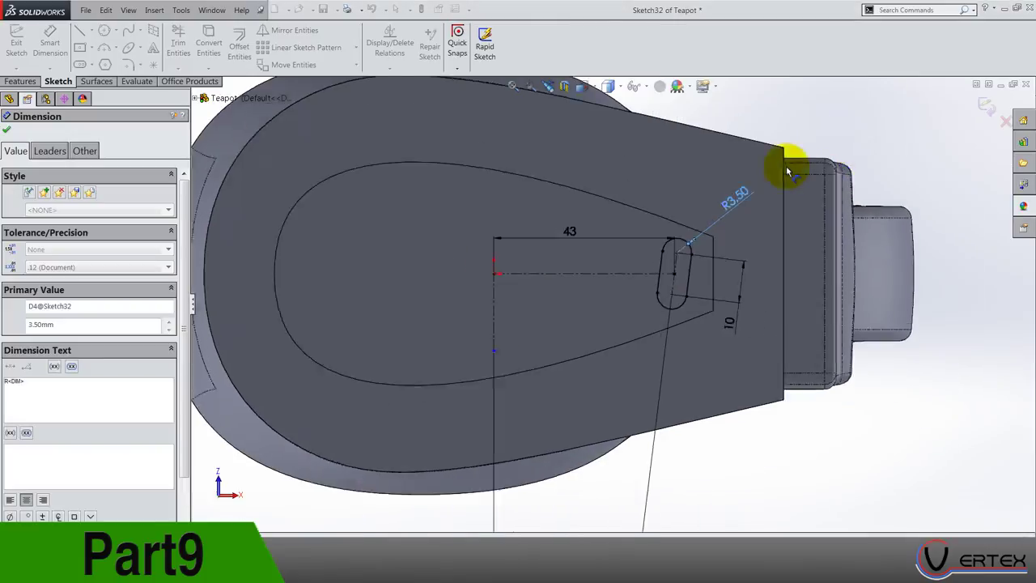
{"action": "left_click", "coordinate": [986, 108]}
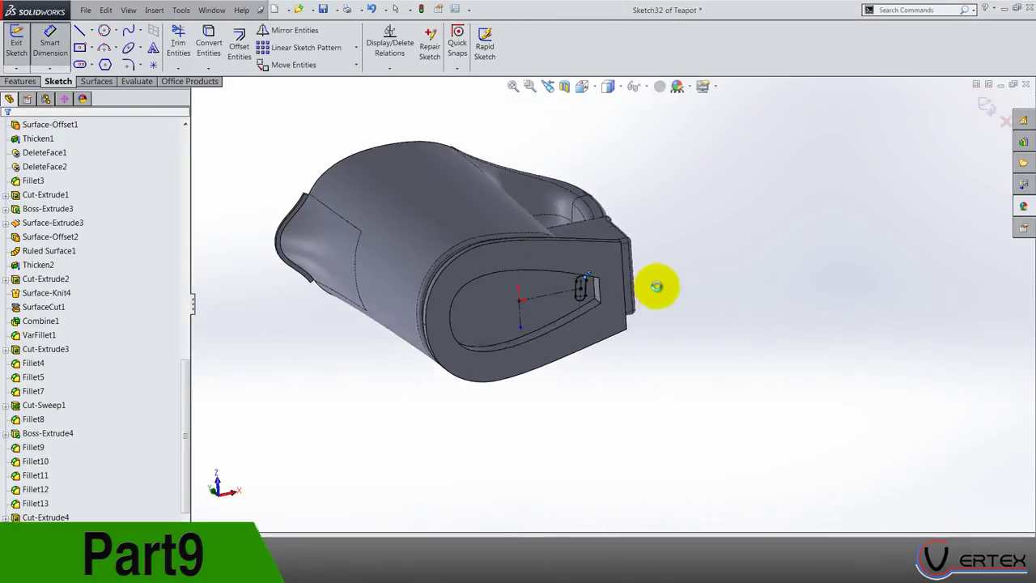
Cut-extrude the slot sketch through the pocket floor with the Up To Next end condition.
{"action": "scroll", "coordinate": [546, 243], "scroll_direction": "down", "scroll_amount": 3}
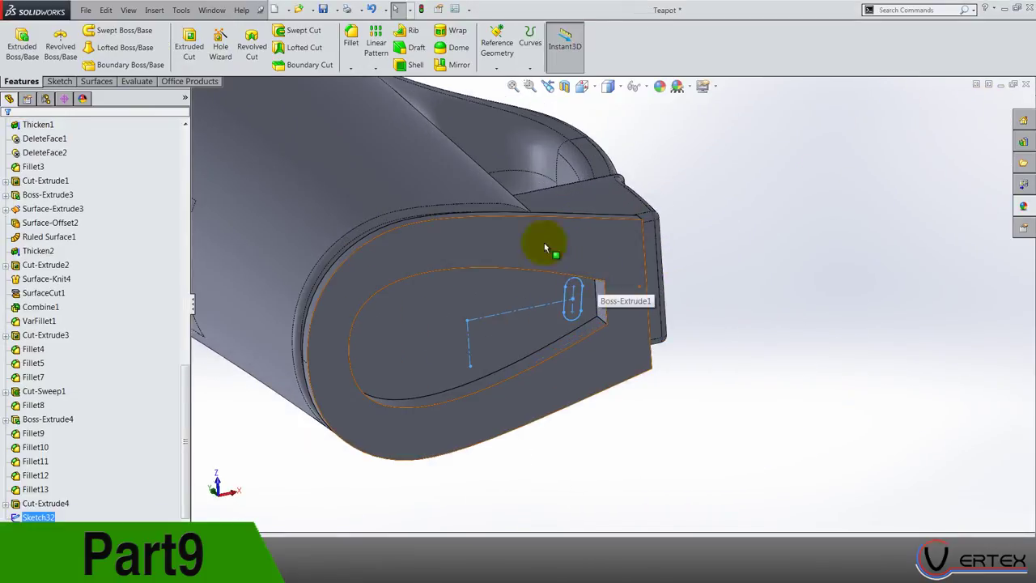
{"action": "left_click", "coordinate": [188, 47]}
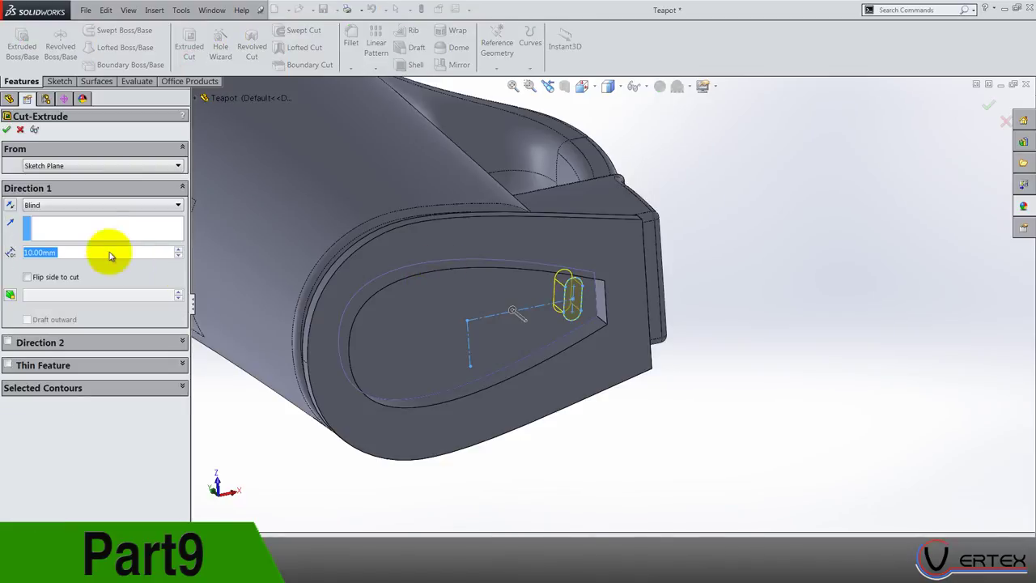
{"action": "left_click", "coordinate": [70, 207]}
{"action": "left_click", "coordinate": [63, 238]}
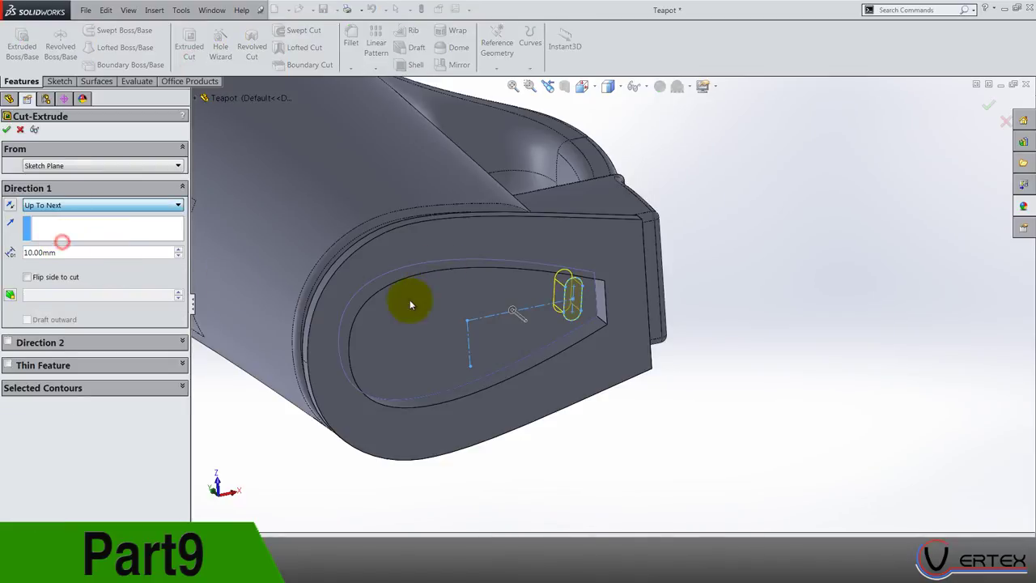
{"action": "middle_click_drag", "start_coordinate": [587, 298], "coordinate": [679, 483]}
{"action": "key", "text": "Return"}
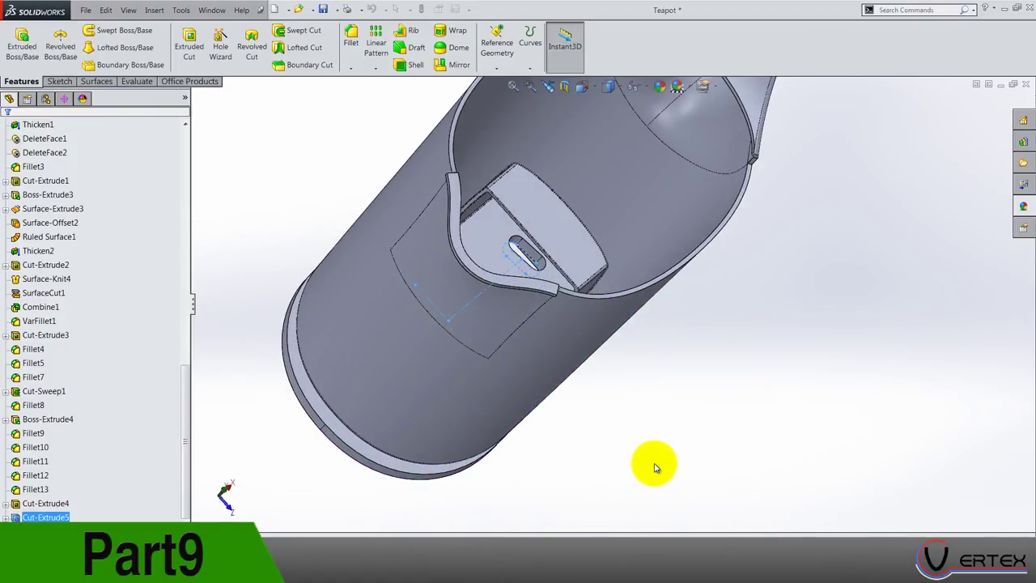
Fillet the slot opening's inner and underside edges with a constant 1.5 mm radius.
{"action": "left_click", "coordinate": [349, 38]}
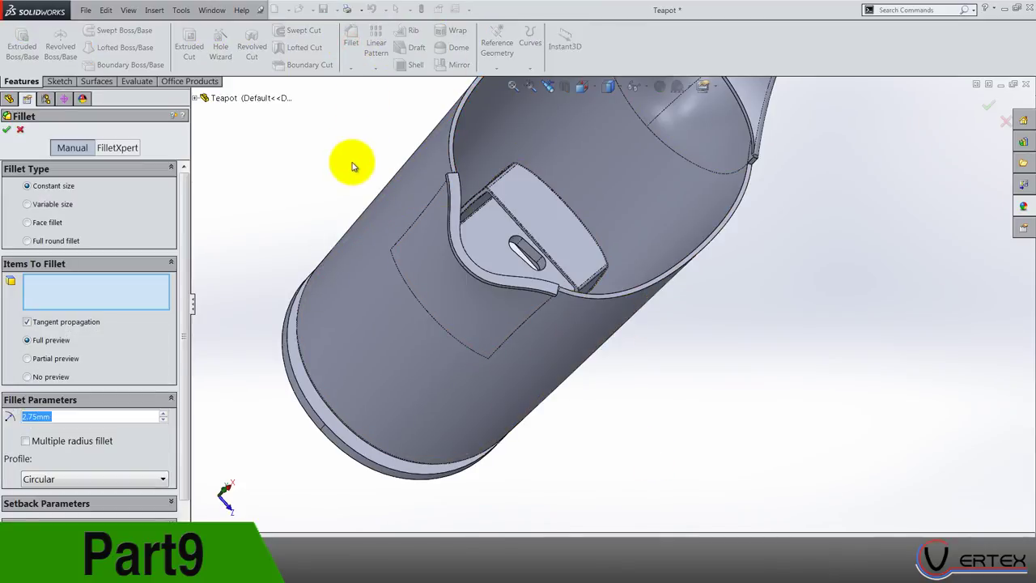
{"action": "type", "text": "1.5"}
{"action": "key", "text": "Return"}
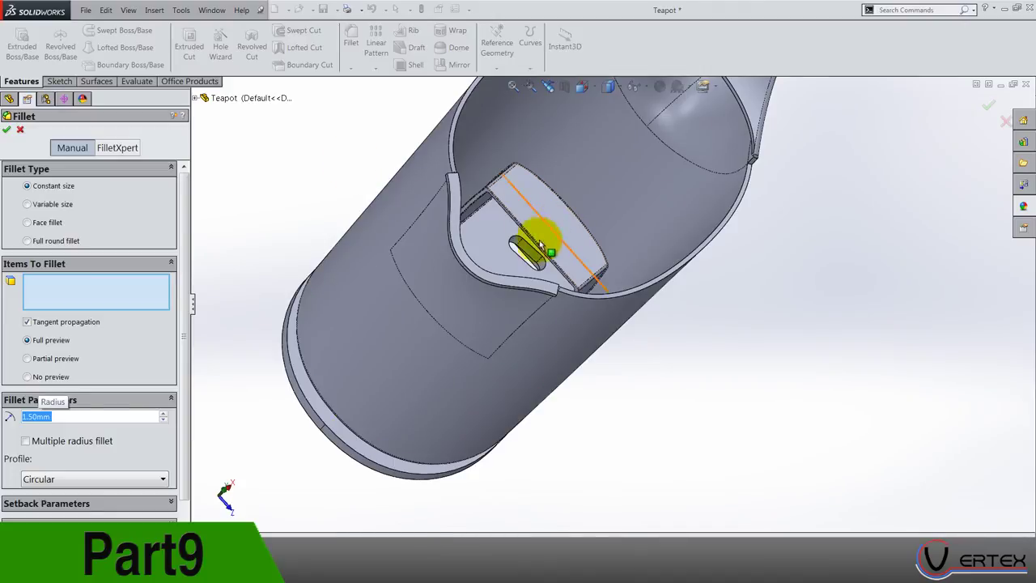
{"action": "scroll", "coordinate": [540, 244], "scroll_direction": "down", "scroll_amount": 2}
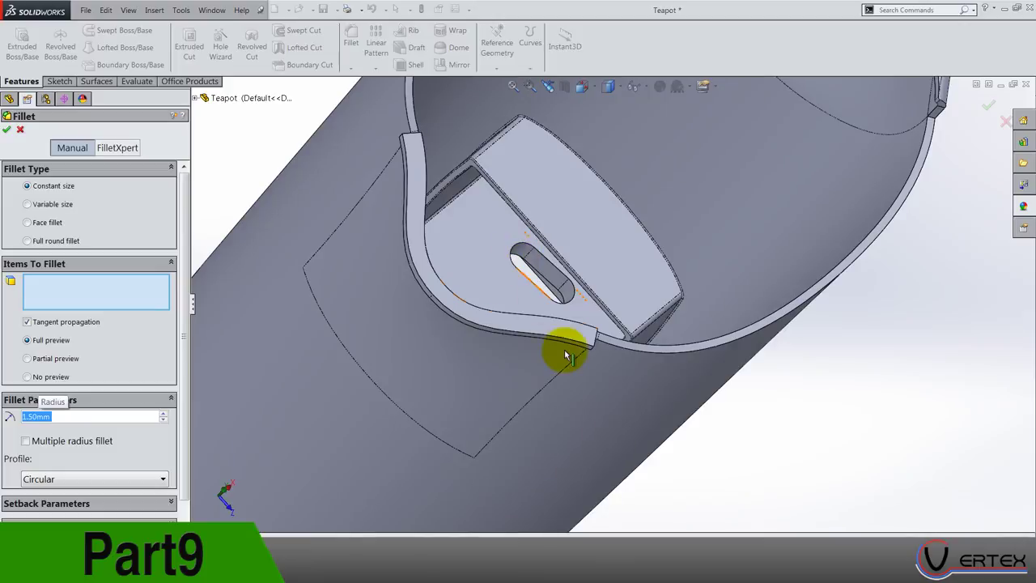
{"action": "left_click", "coordinate": [544, 257]}
{"action": "scroll", "coordinate": [606, 440], "scroll_direction": "up", "scroll_amount": 3}
{"action": "middle_click_drag", "start_coordinate": [606, 439], "coordinate": [621, 359]}
{"action": "scroll", "coordinate": [608, 268], "scroll_direction": "down", "scroll_amount": 5}
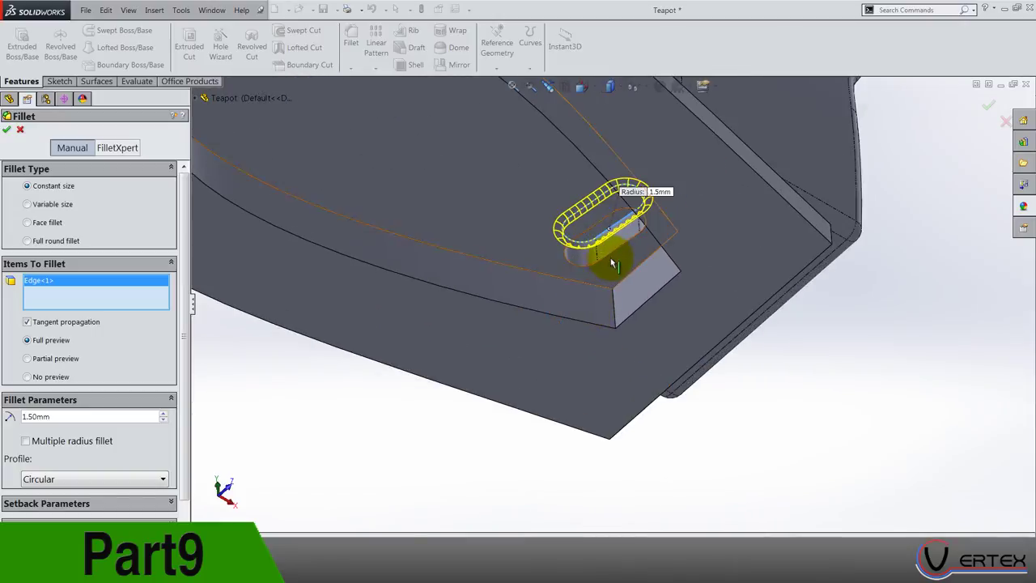
{"action": "left_click", "coordinate": [611, 257]}
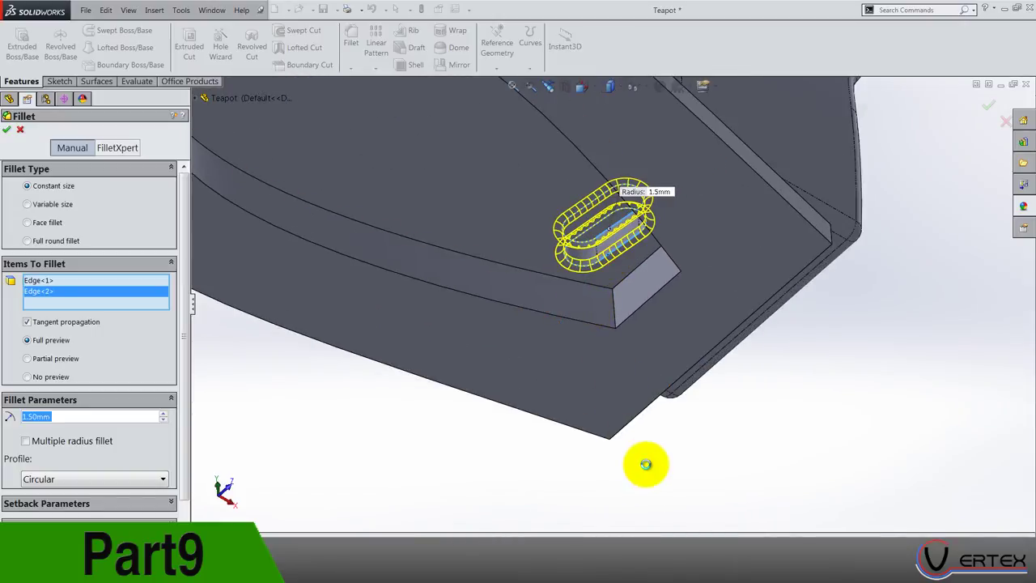
{"action": "key", "text": "Return"}
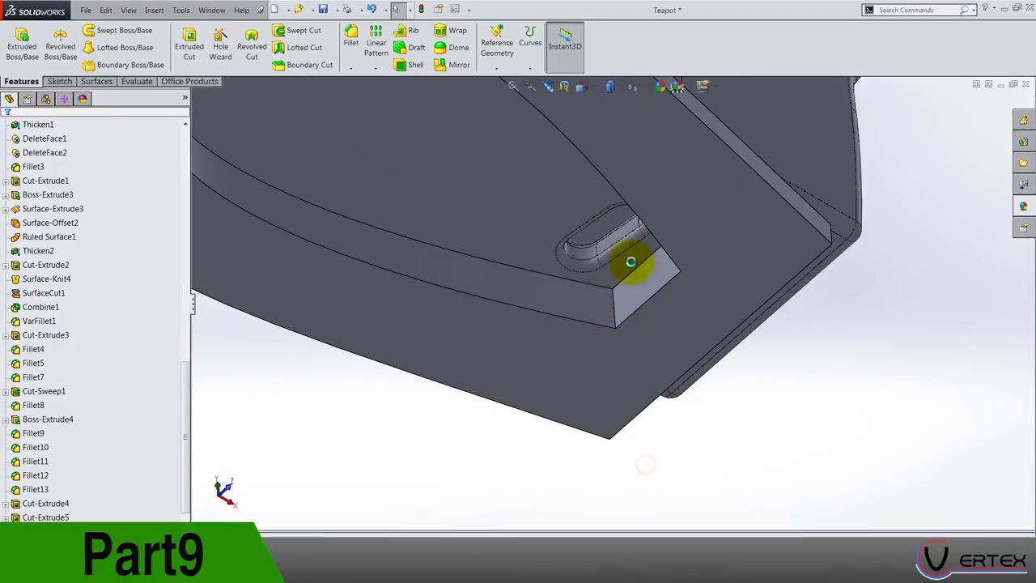
{"action": "left_click", "coordinate": [583, 86]}
{"action": "left_click", "coordinate": [654, 124]}
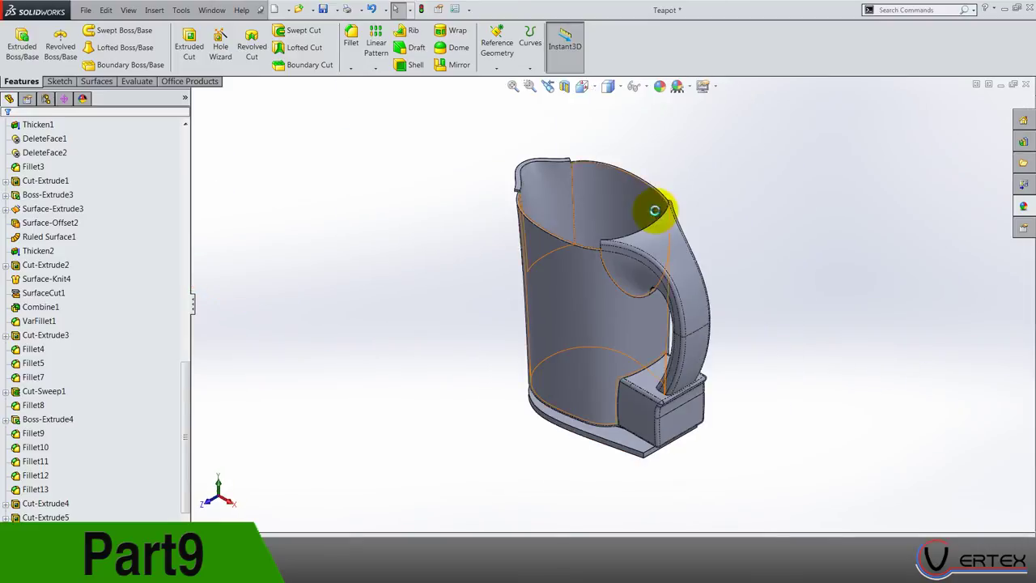